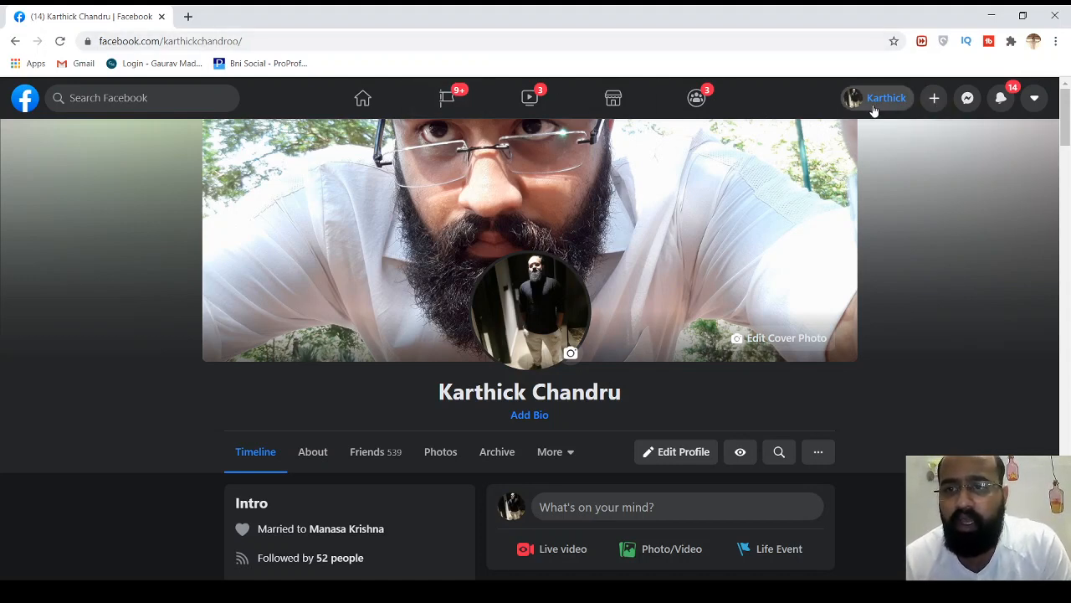
# Step: Start creating a new Page and enter "My car World" as the Page name
pyautogui.click(932, 107)
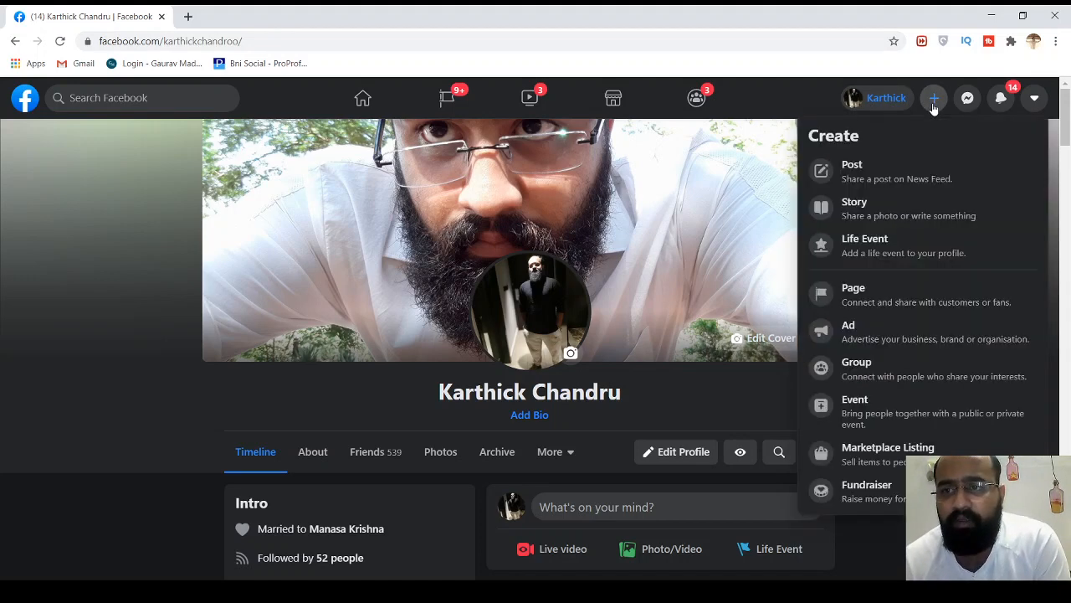
pyautogui.click(886, 302)
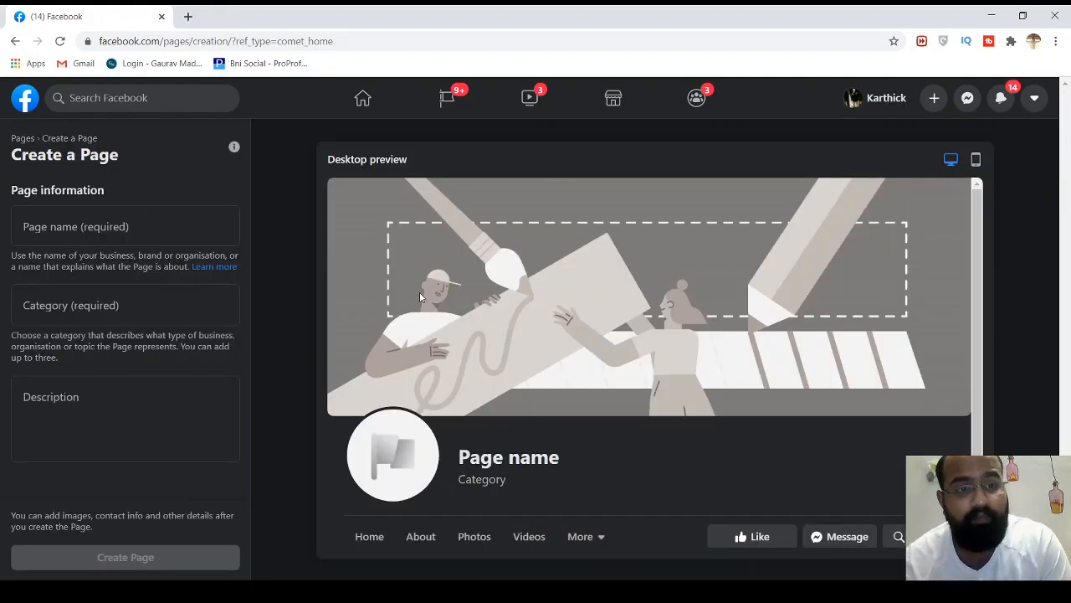
pyautogui.click(139, 227)
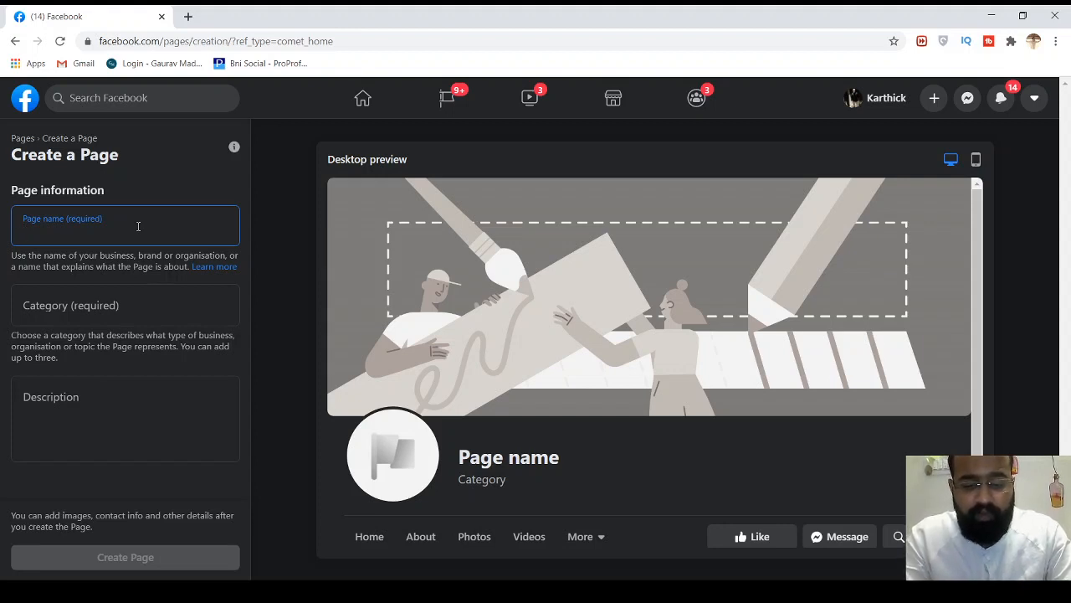
pyautogui.write('My car')
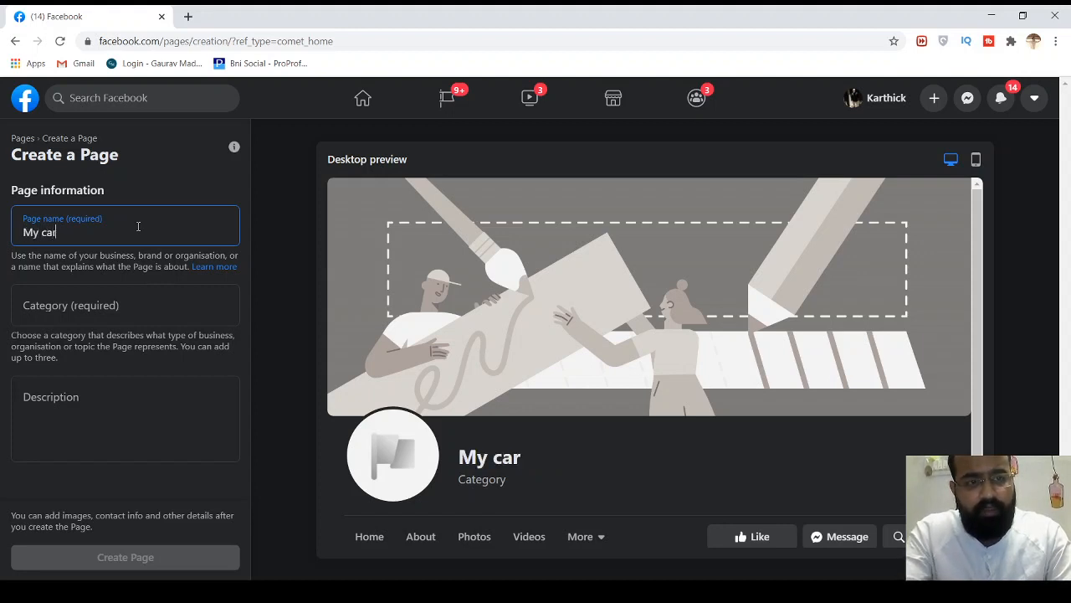
pyautogui.write(' World')
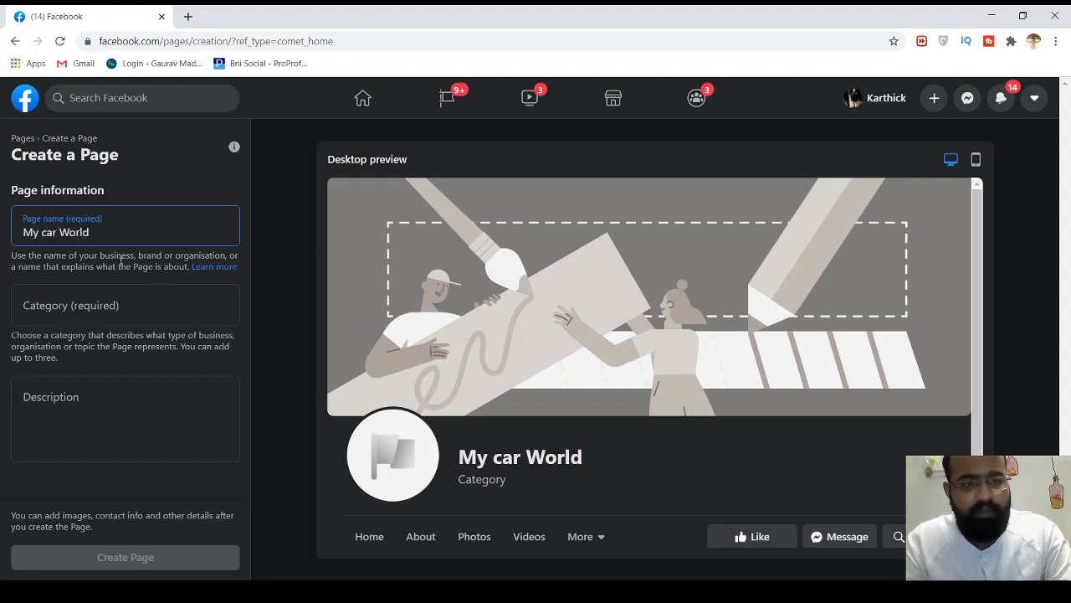
# Step: Add the three Page categories Car hire, Cars and Car dealership
pyautogui.click(110, 307)
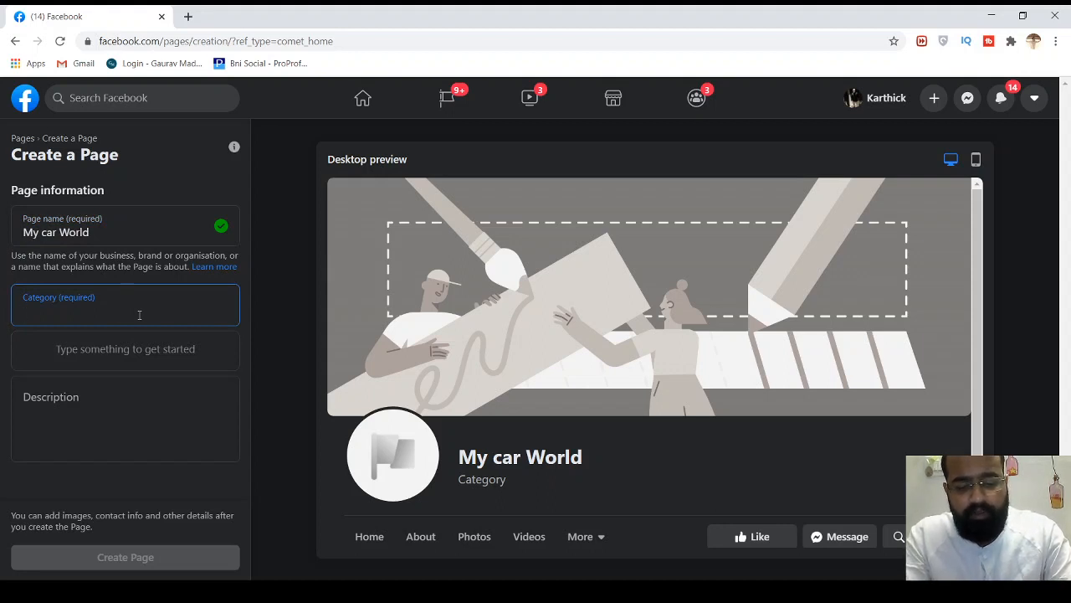
pyautogui.write('car')
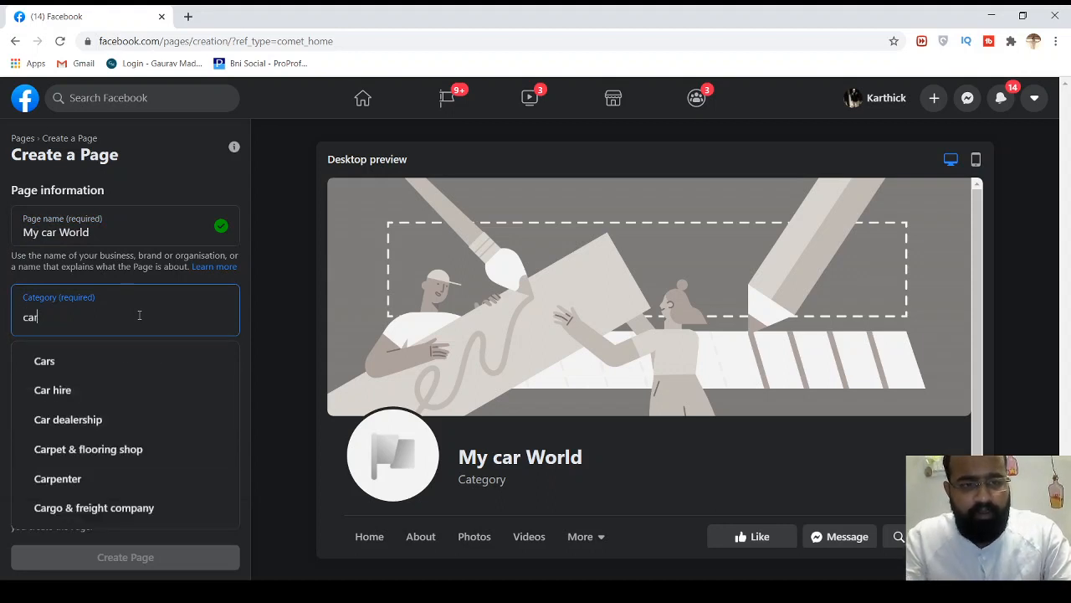
pyautogui.click(64, 388)
pyautogui.write('cars')
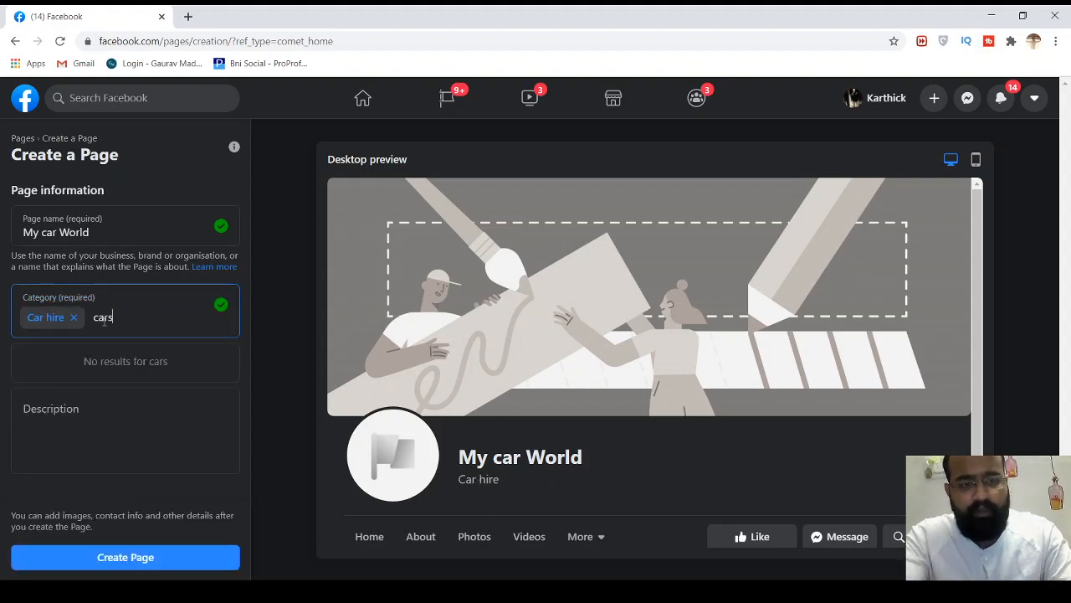
pyautogui.click(110, 363)
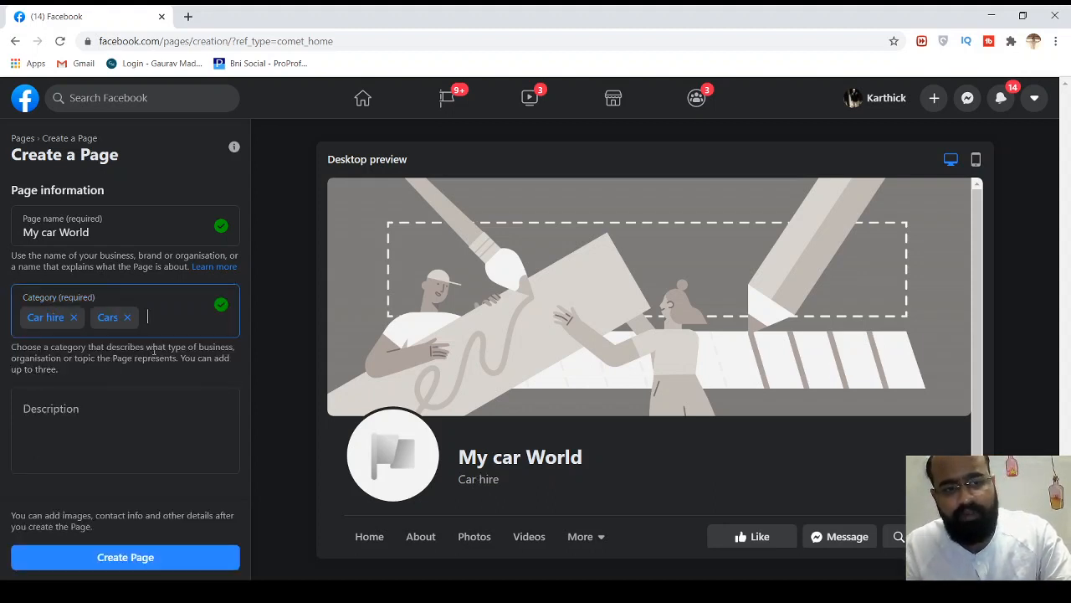
pyautogui.write('cars')
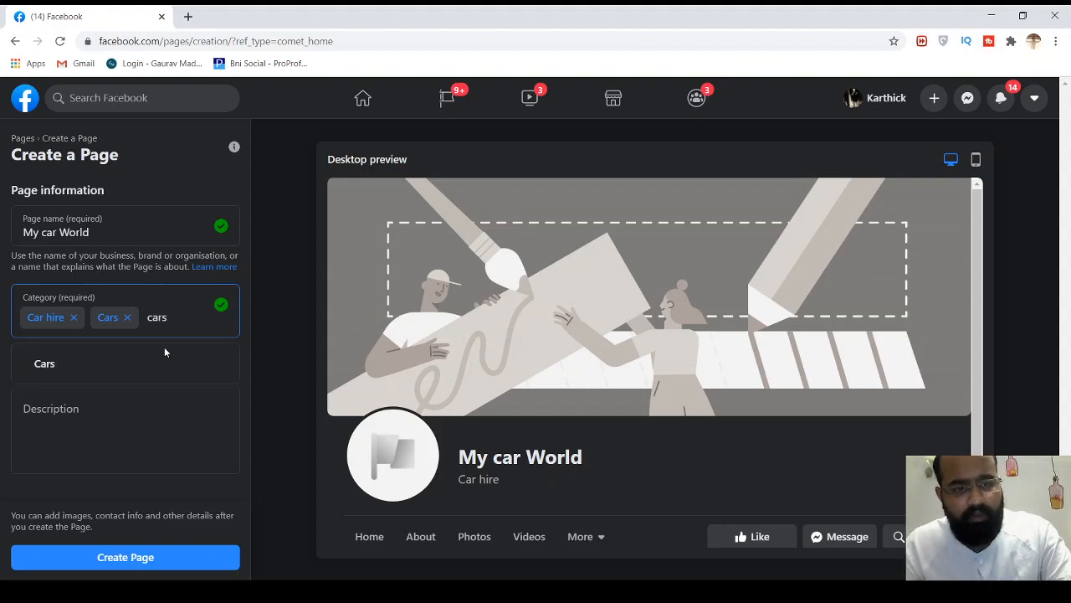
pyautogui.press('BackSpace')
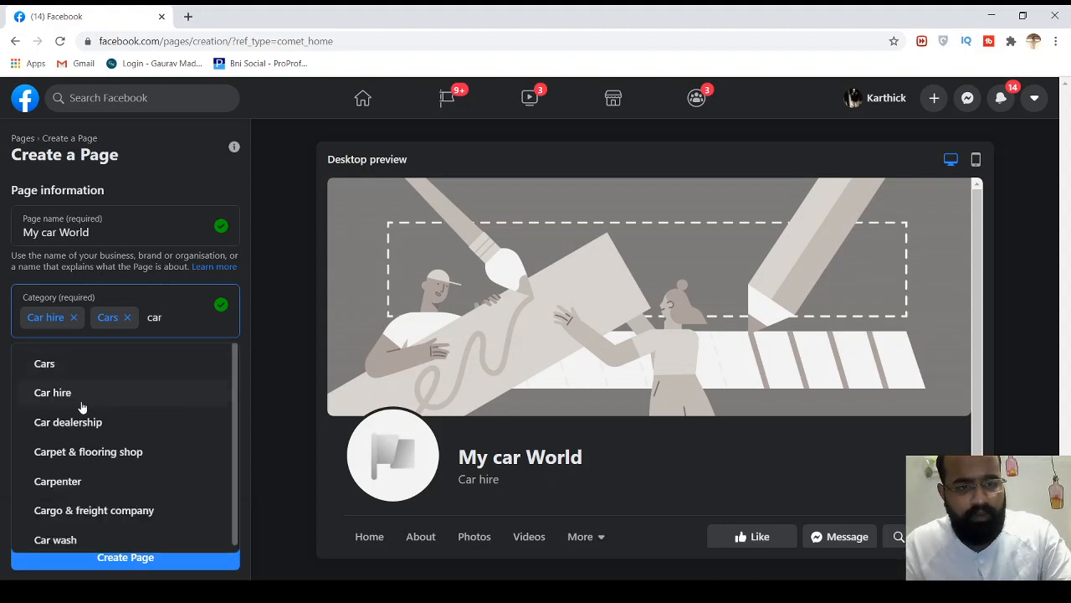
pyautogui.click(79, 421)
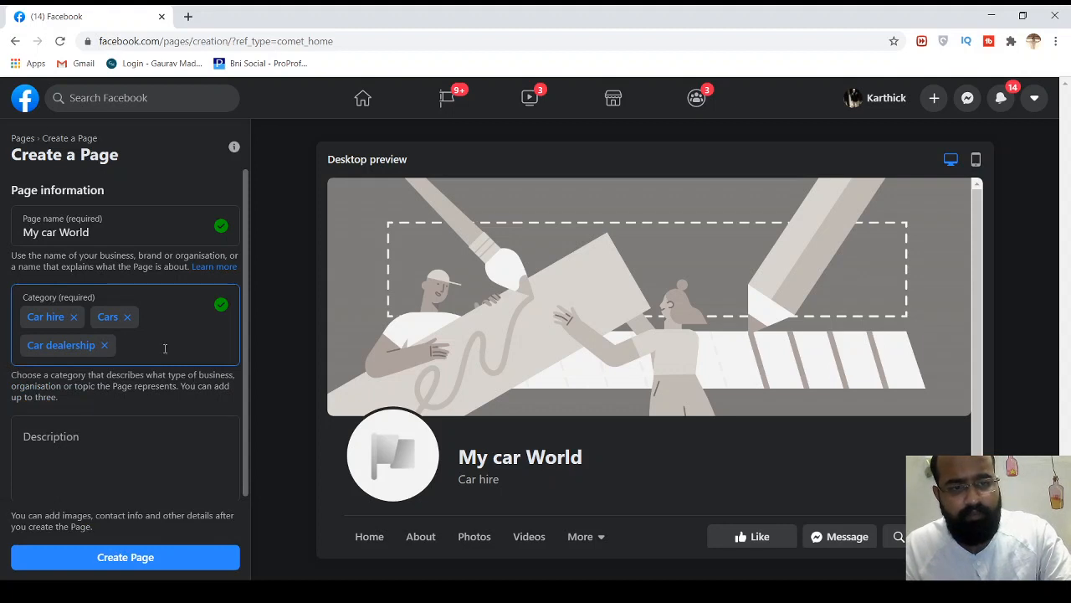
# Step: Enter the Page description "I give good cars for rent" and create the Page
pyautogui.click(81, 469)
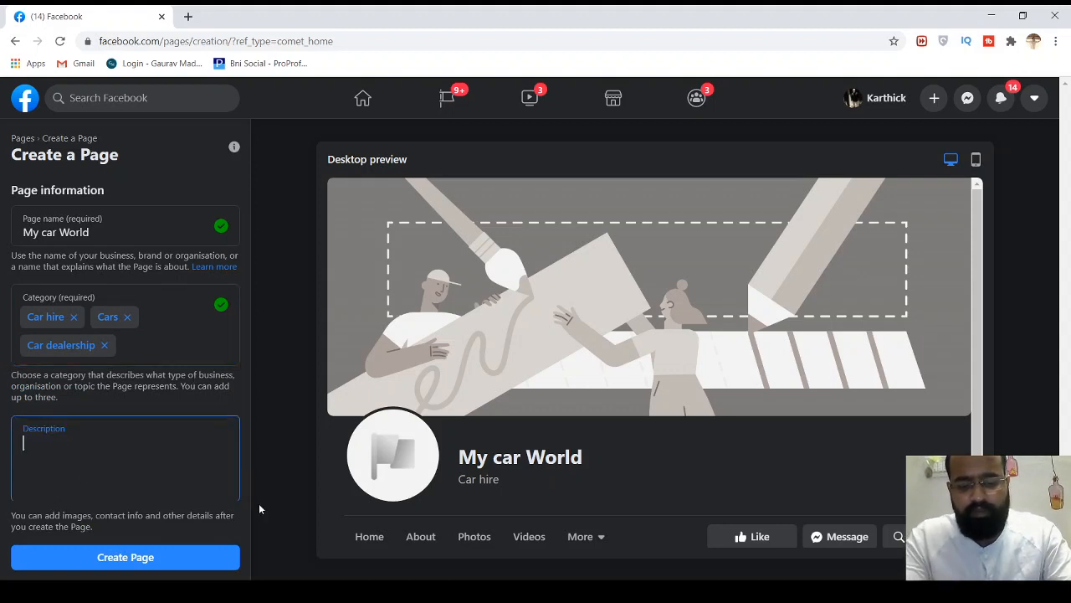
pyautogui.write('I give')
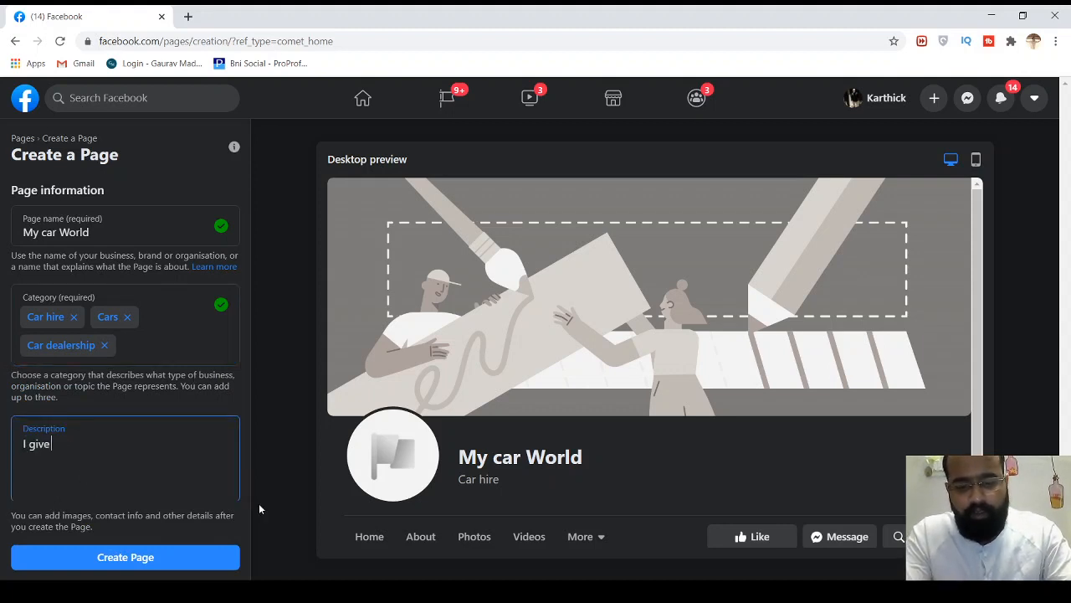
pyautogui.write(' good cars')
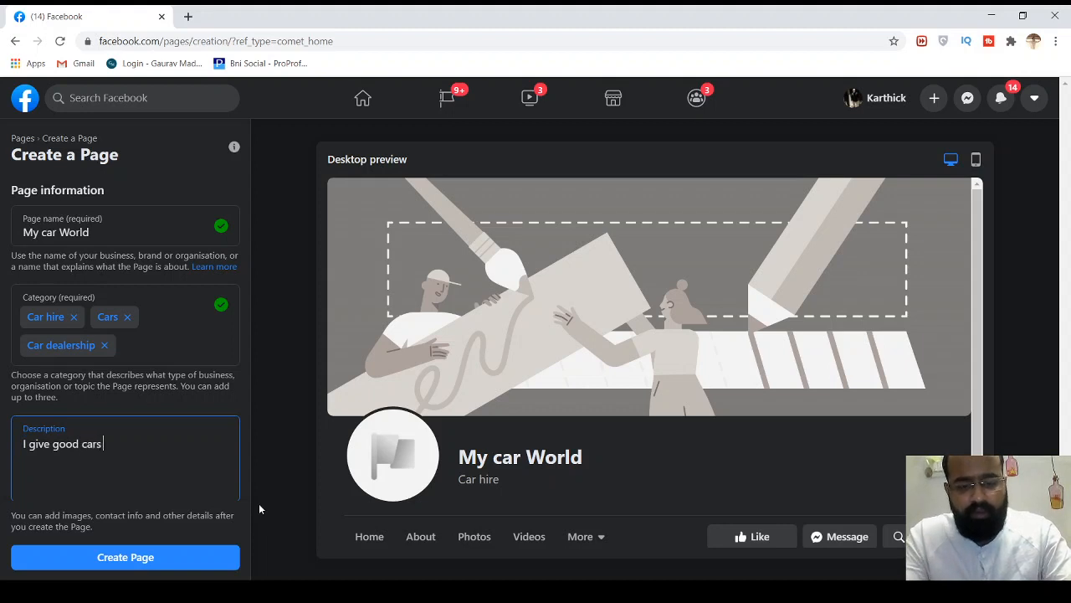
pyautogui.write(' for rent')
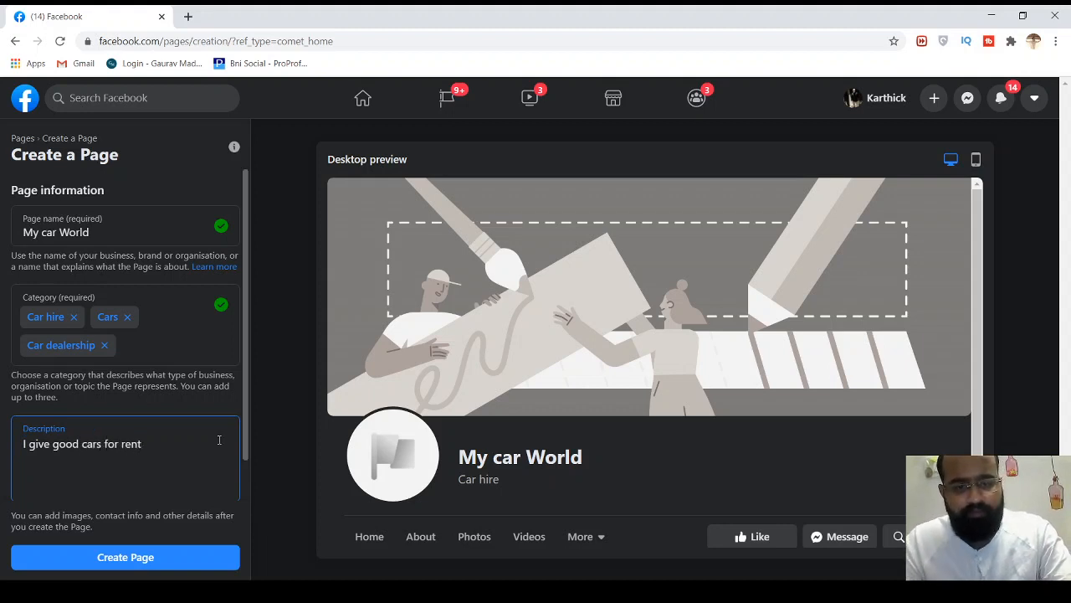
pyautogui.scroll(-1, 216, 438)
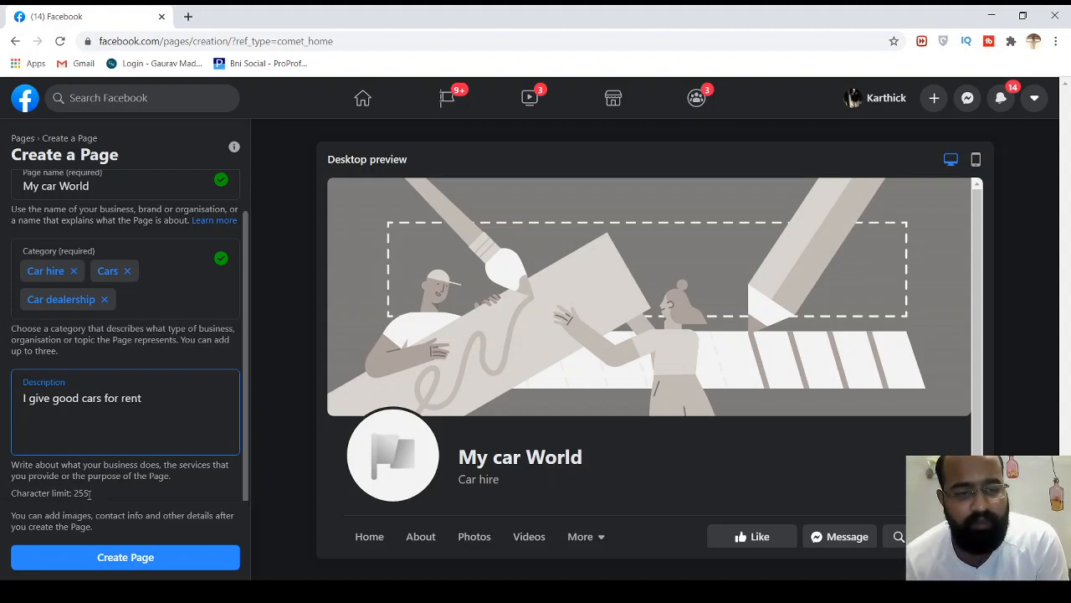
pyautogui.moveTo(89, 493); pyautogui.dragTo(73, 495)
pyautogui.click(127, 438)
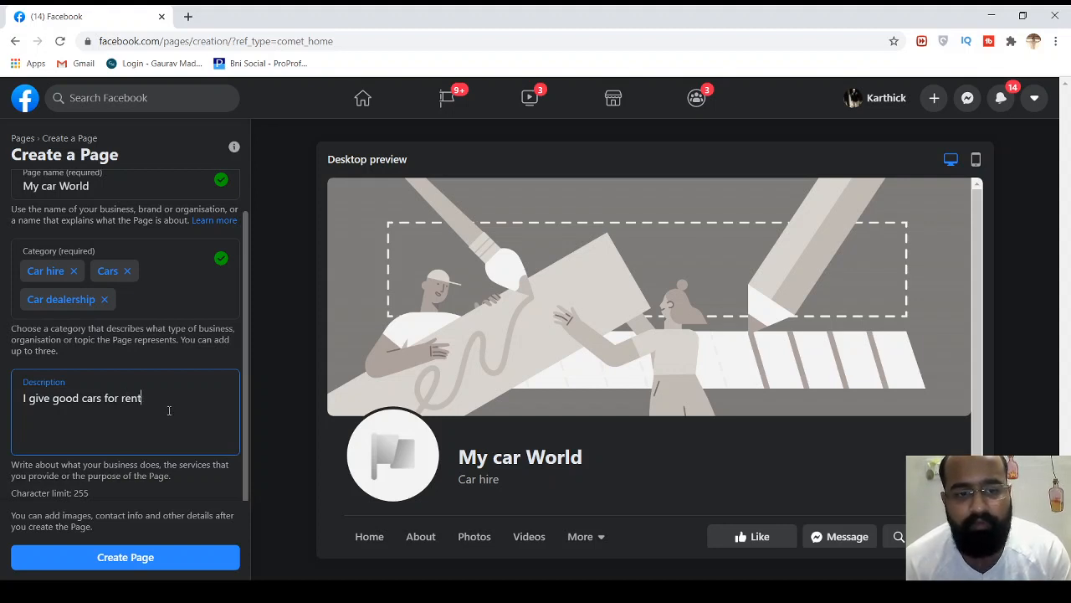
pyautogui.click(179, 477)
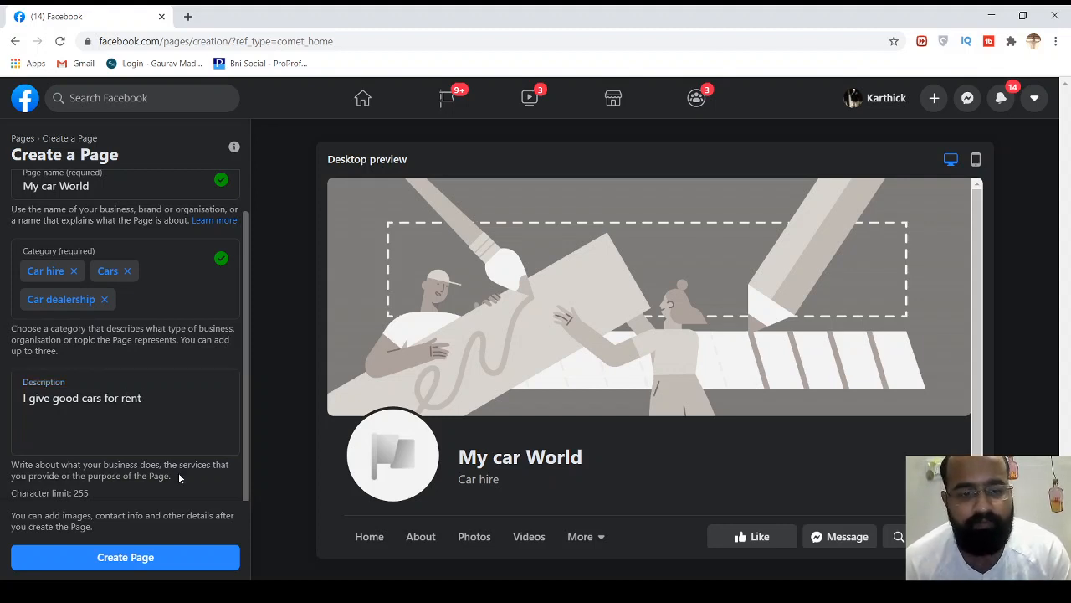
pyautogui.click(165, 559)
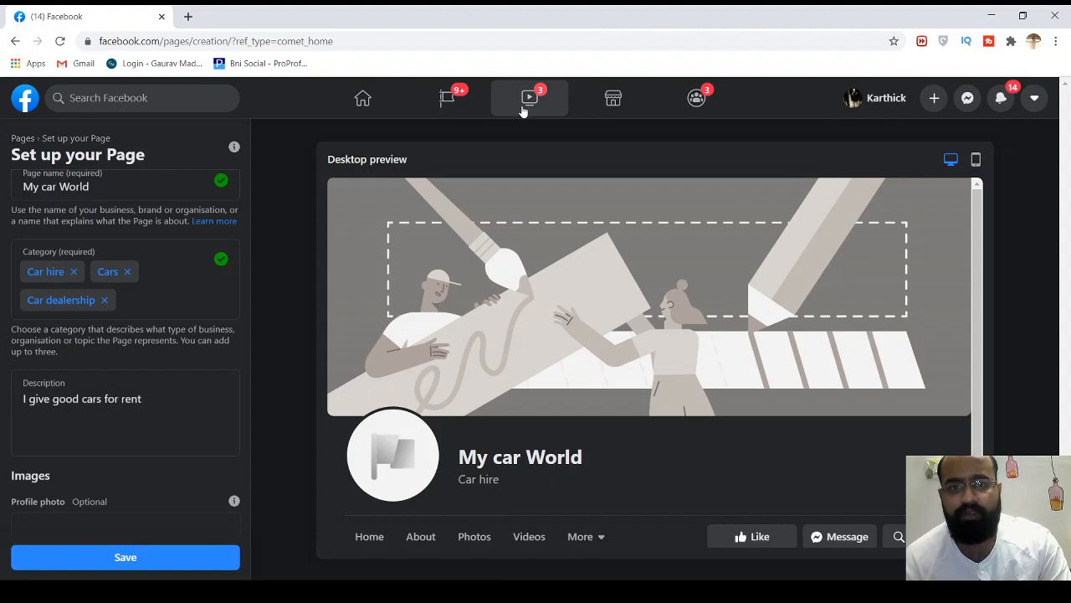
# Step: Open the My car World Page from the list of managed Pages
pyautogui.click(472, 104)
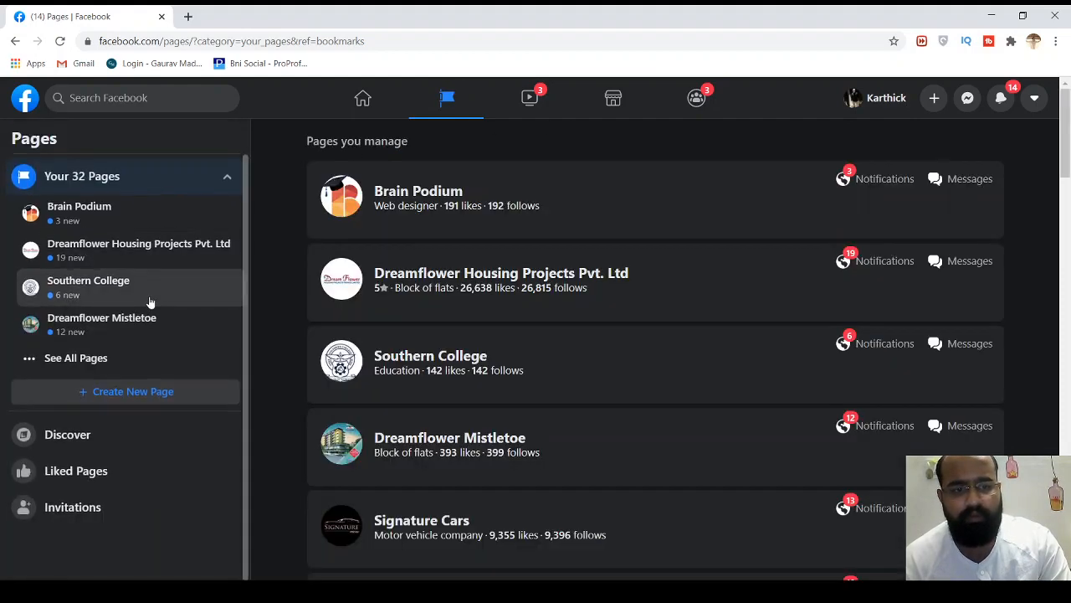
pyautogui.scroll(-5, 428, 254)
pyautogui.scroll(-8, 428, 251)
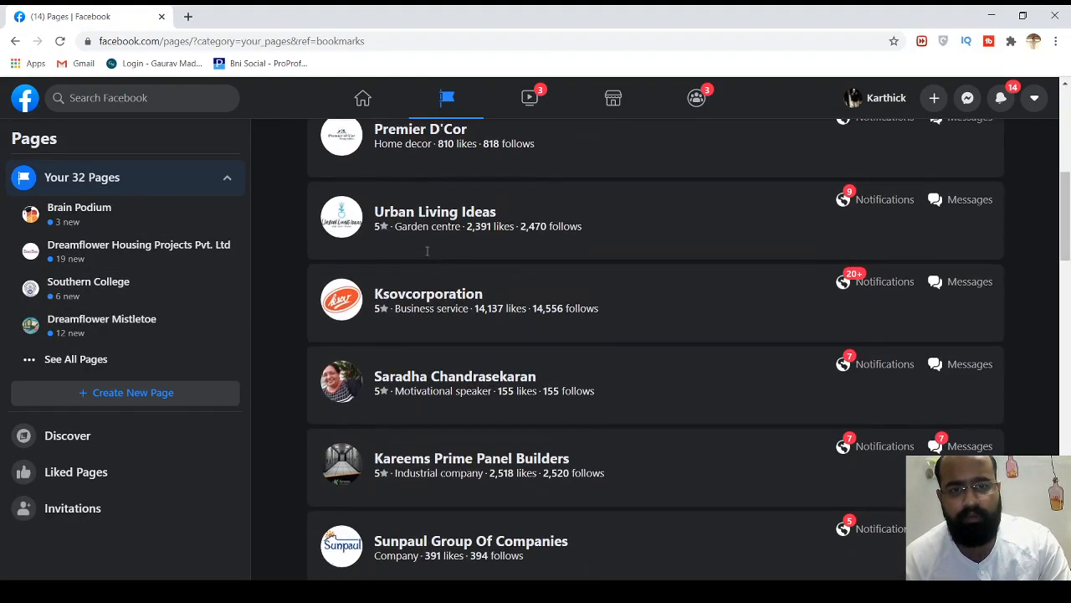
pyautogui.scroll(-14, 427, 251)
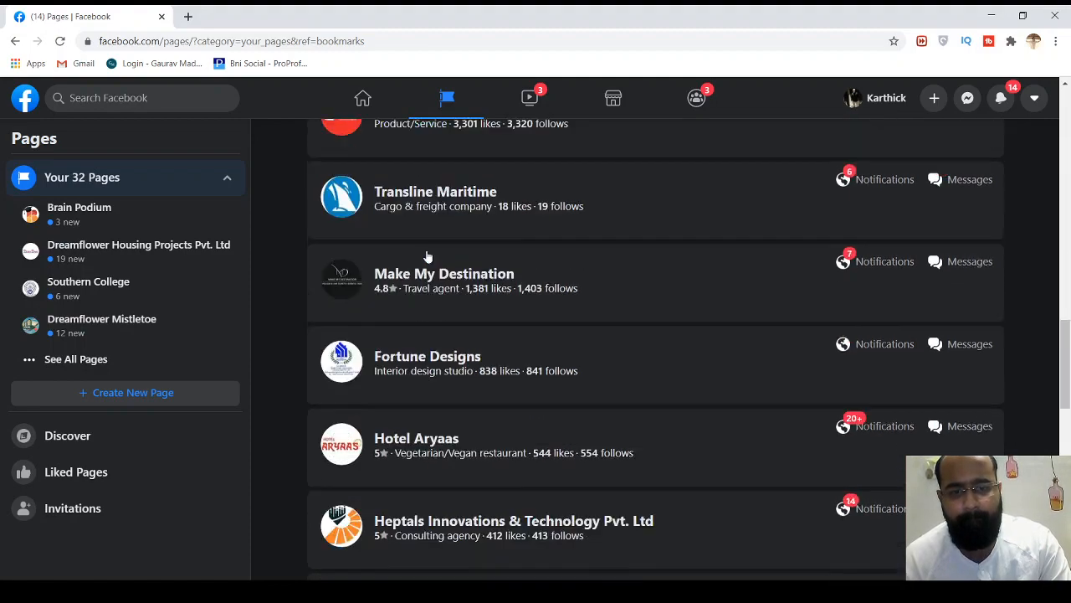
pyautogui.scroll(-1, 428, 251)
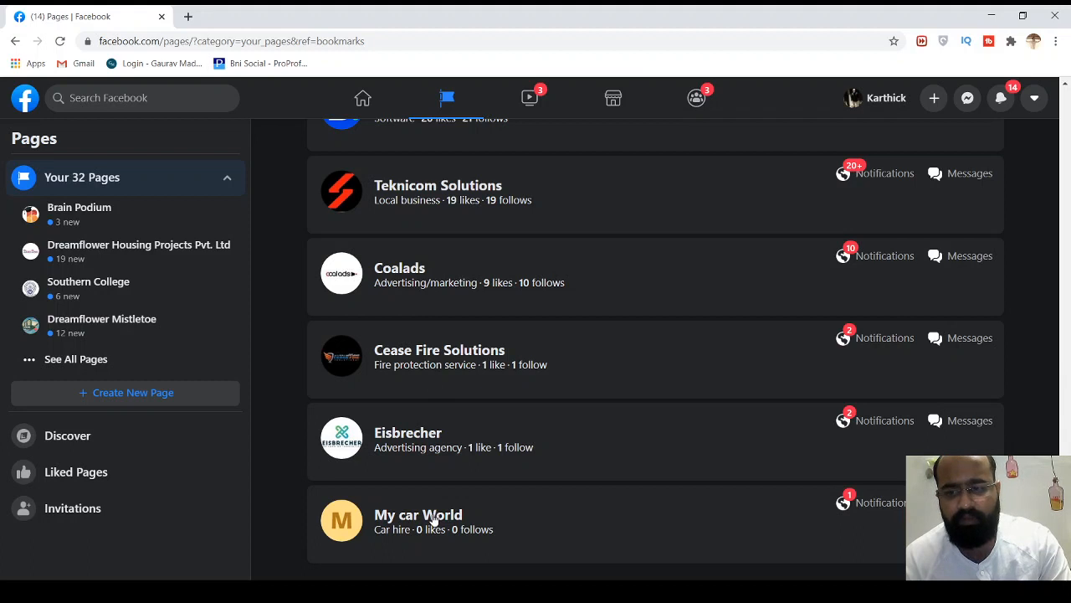
pyautogui.click(434, 517)
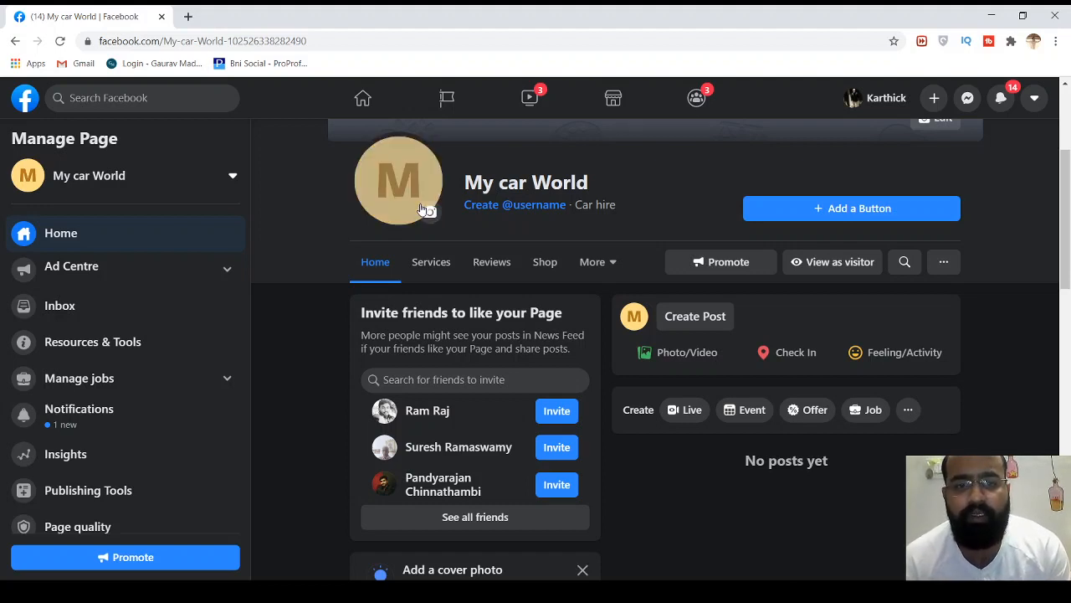
# Step: Upload the "Your Logo Could Be Here" image as the new profile picture for the My car World Page
pyautogui.click(423, 210)
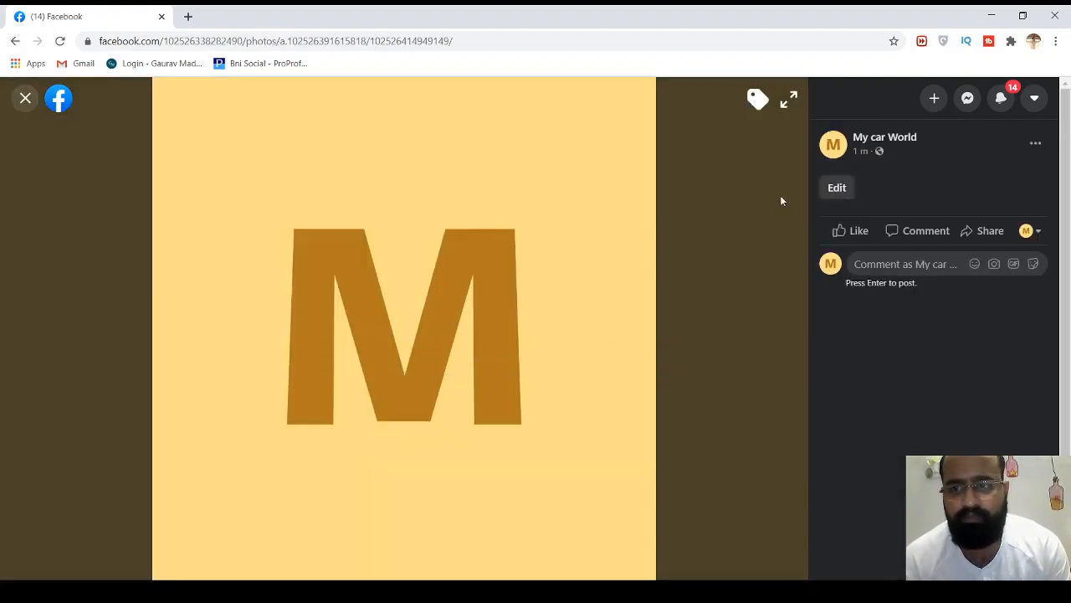
pyautogui.click(26, 98)
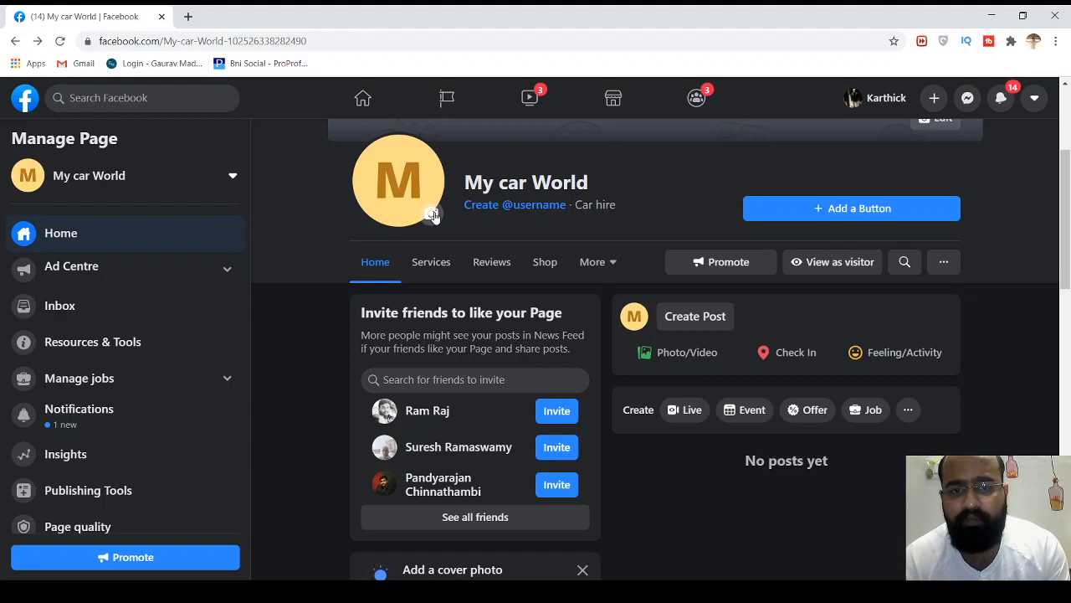
pyautogui.click(433, 215)
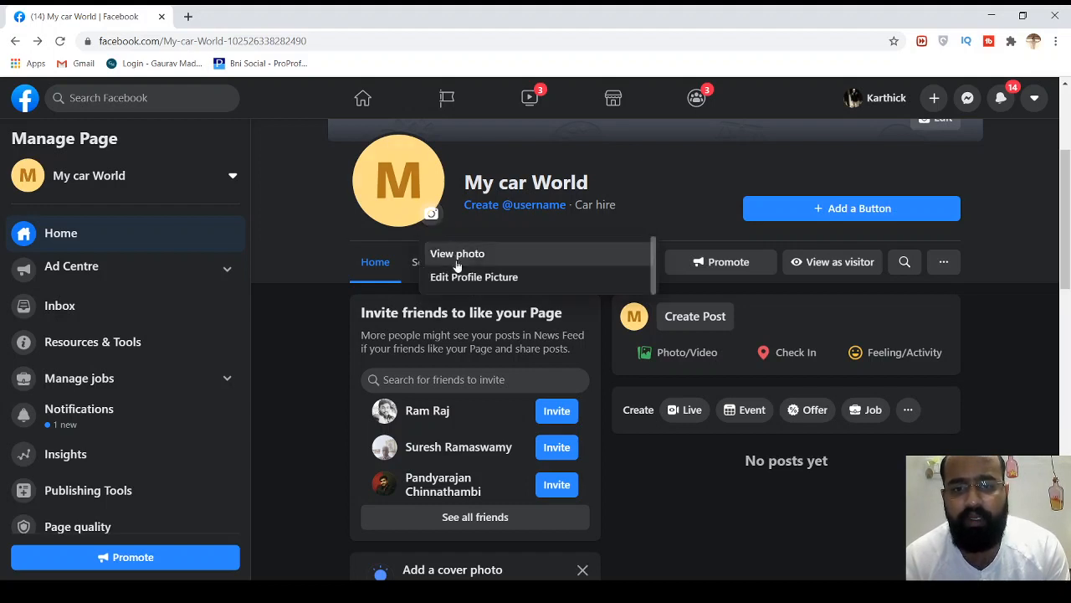
pyautogui.click(462, 283)
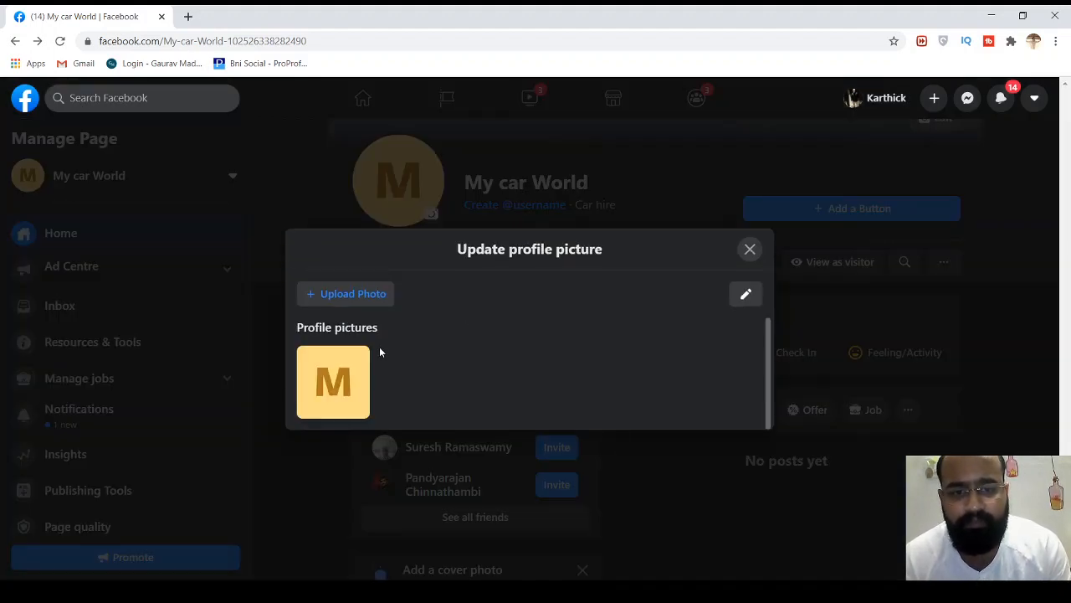
pyautogui.click(349, 303)
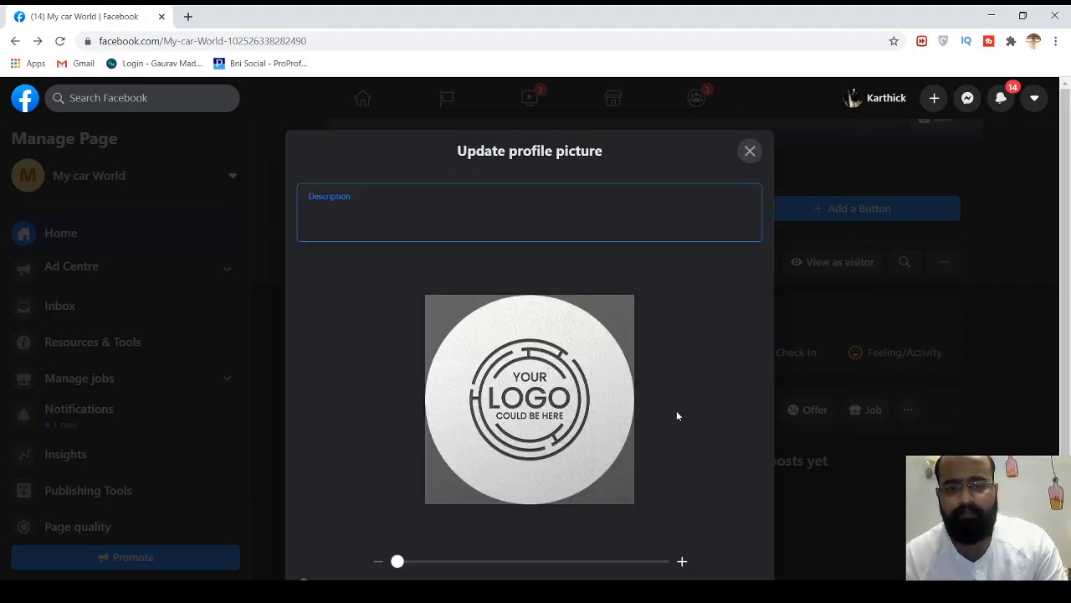
pyautogui.scroll(-1, 677, 416)
pyautogui.scroll(1, 677, 416)
pyautogui.scroll(-1, 677, 416)
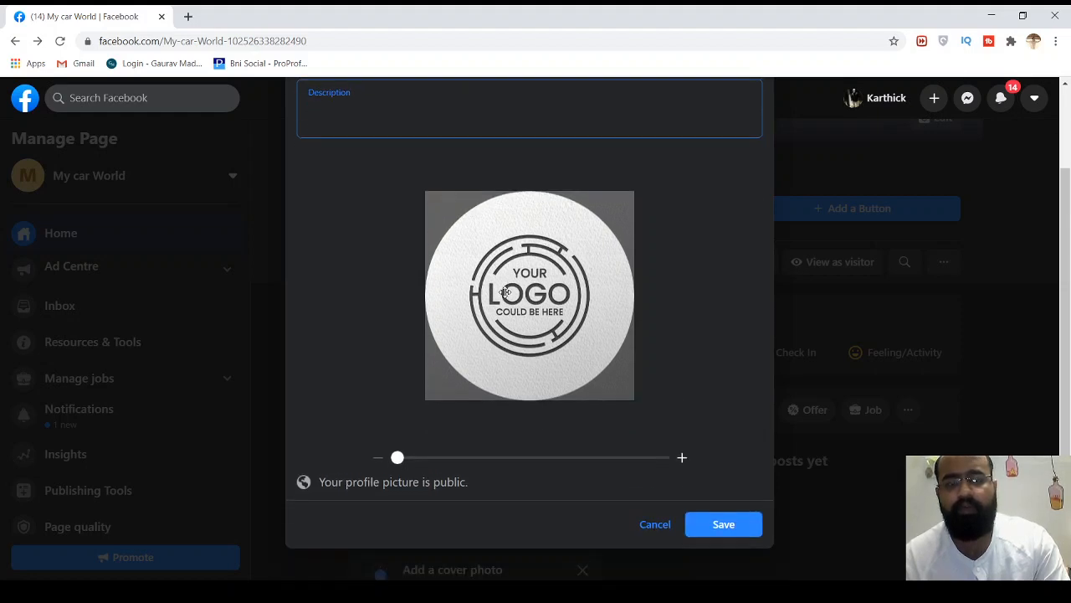
pyautogui.scroll(1, 504, 296)
pyautogui.write('my')
pyautogui.press('BackSpace')
pyautogui.press('BackSpace')
pyautogui.write('d')
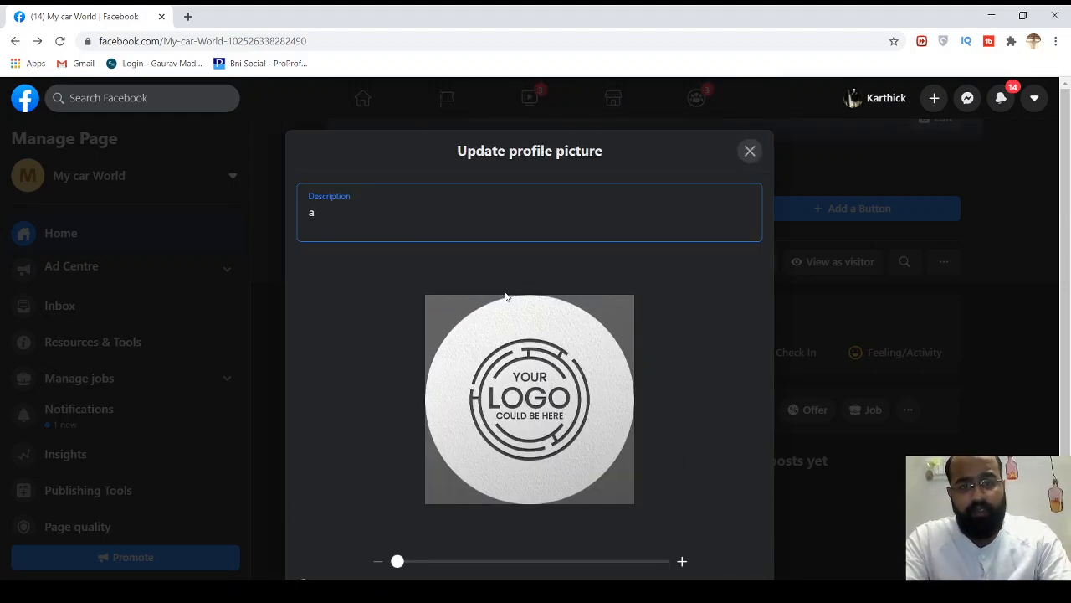
pyautogui.write('escription')
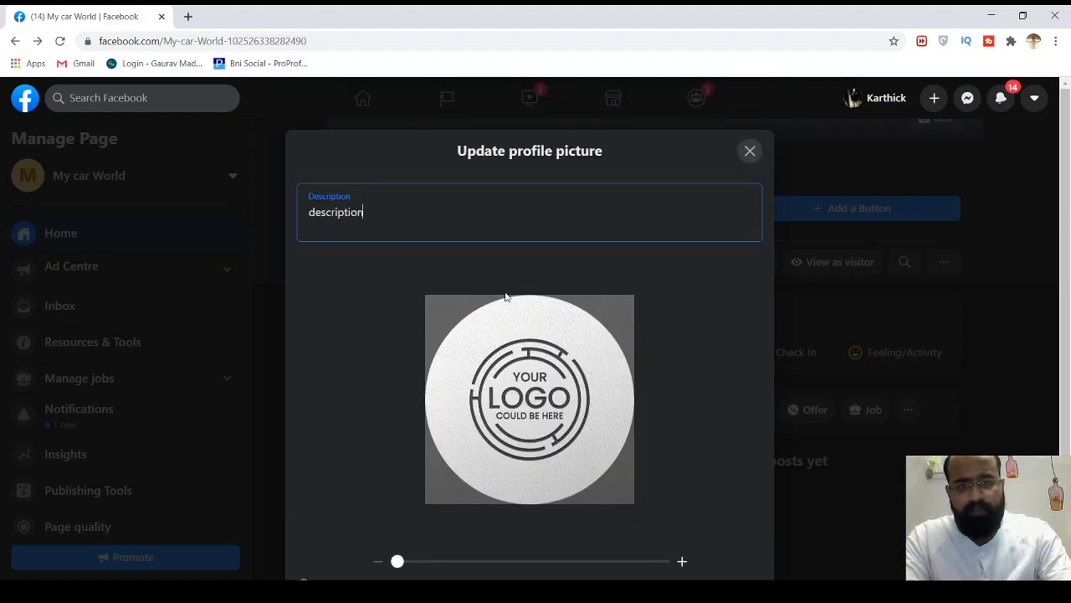
pyautogui.press('BackSpace')
pyautogui.press('BackSpace')
pyautogui.press('BackSpace')
pyautogui.press('BackSpace')
pyautogui.press('BackSpace')
pyautogui.press('BackSpace')
pyautogui.press('BackSpace')
pyautogui.press('BackSpace')
pyautogui.press('BackSpace')
pyautogui.press('BackSpace')
pyautogui.press('BackSpace')
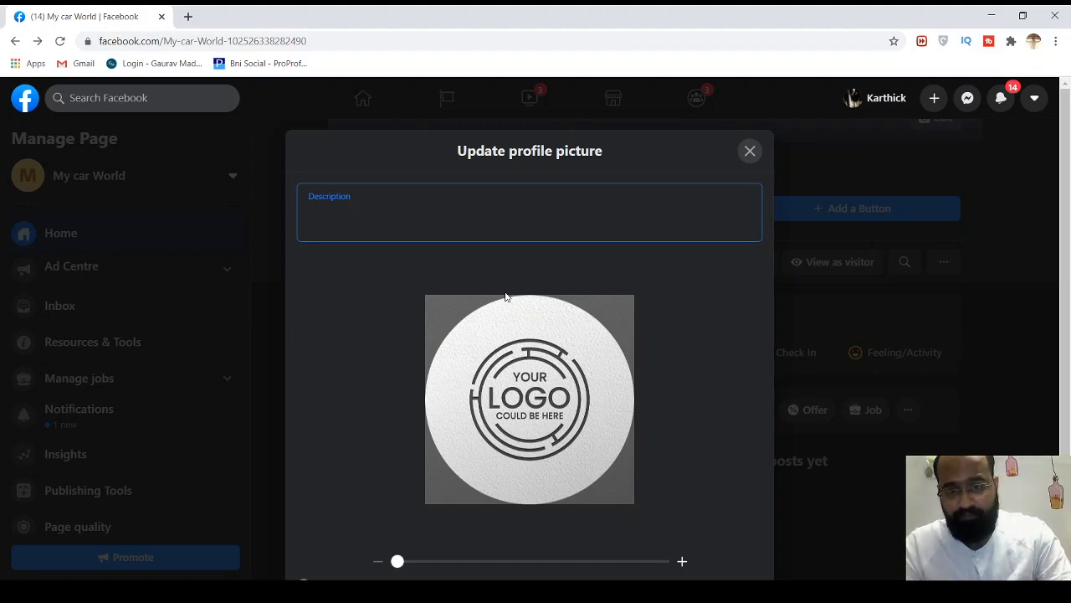
pyautogui.scroll(-1, 572, 324)
pyautogui.scroll(1, 683, 412)
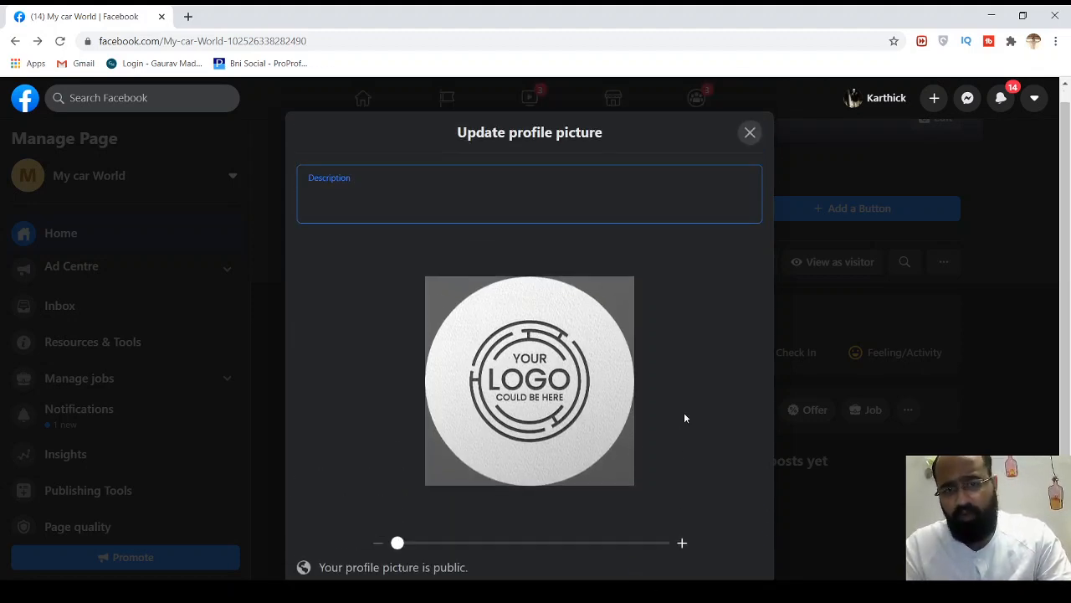
# Step: Save the new logo profile picture for the My car World Page, leaving its description empty
pyautogui.scroll(-1, 712, 447)
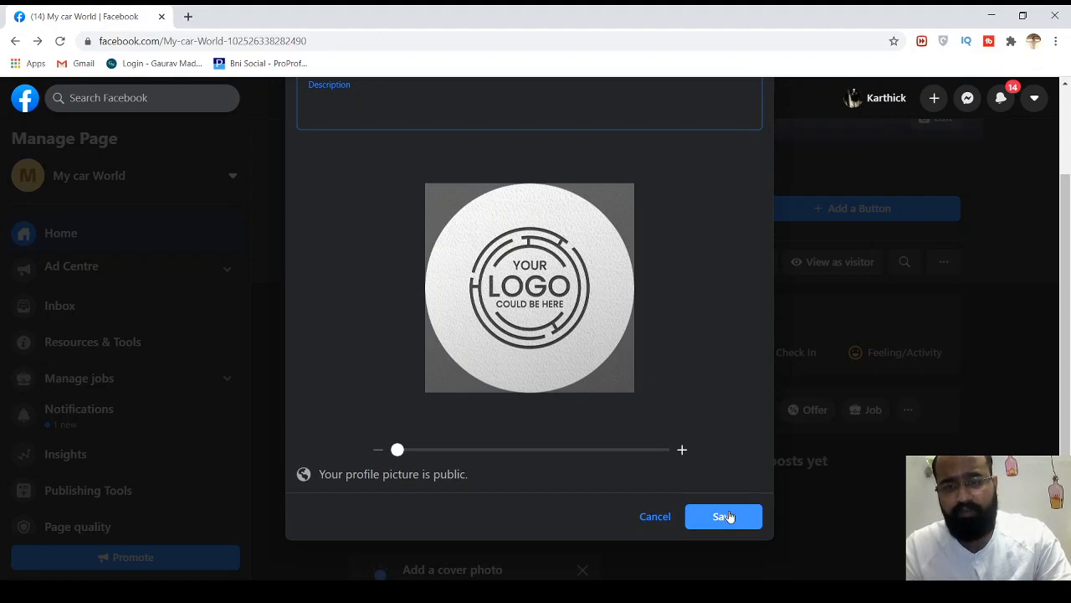
pyautogui.click(724, 516)
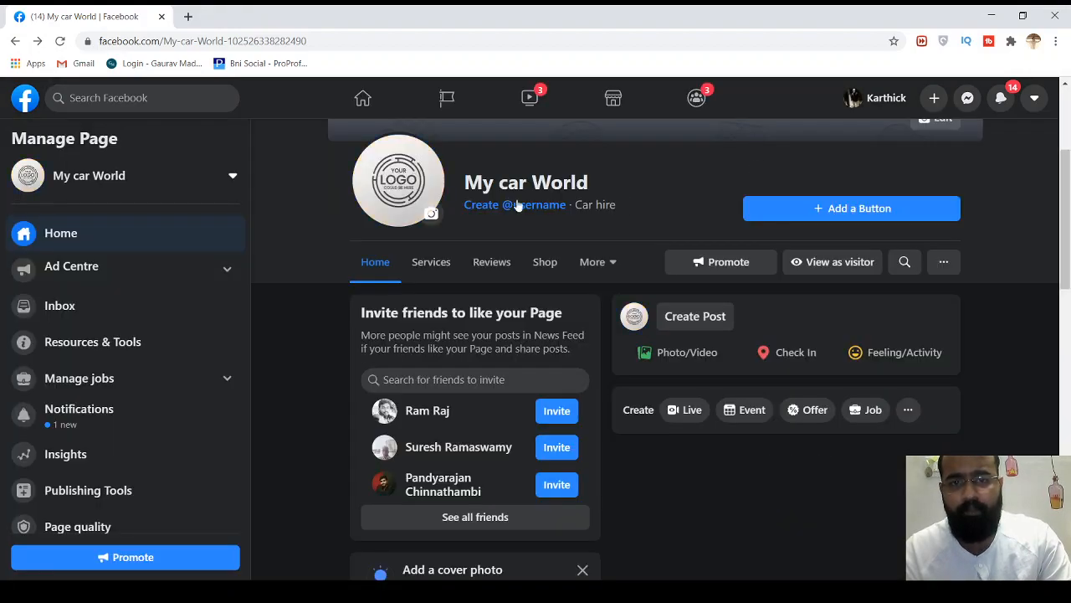
pyautogui.scroll(-3, 770, 243)
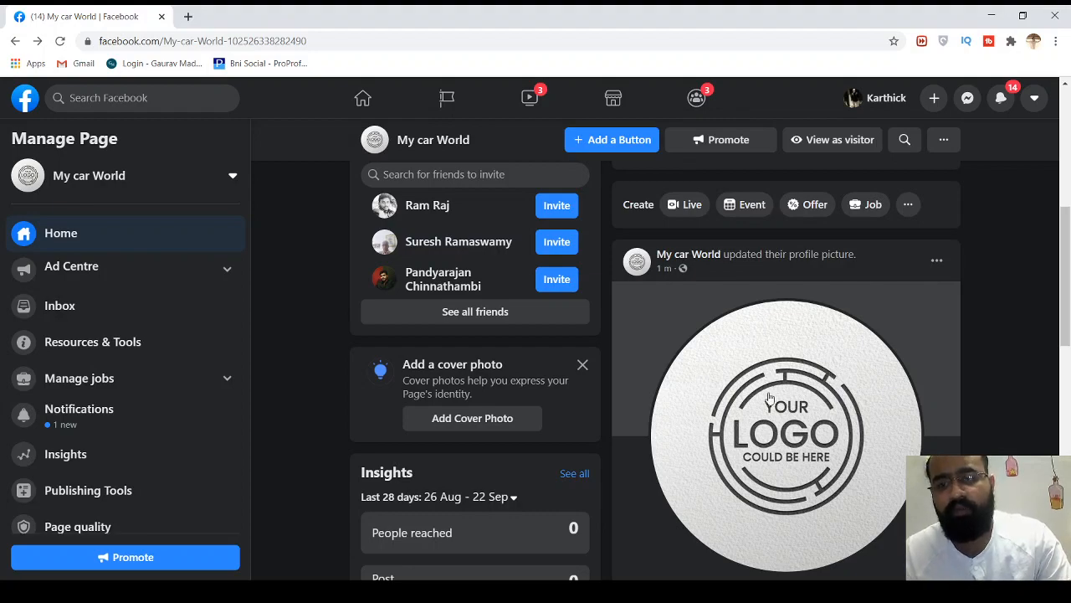
# Step: Upload the picture of one red and several white paper boats as the Page's cover photo
pyautogui.scroll(1, 829, 374)
pyautogui.scroll(4, 828, 374)
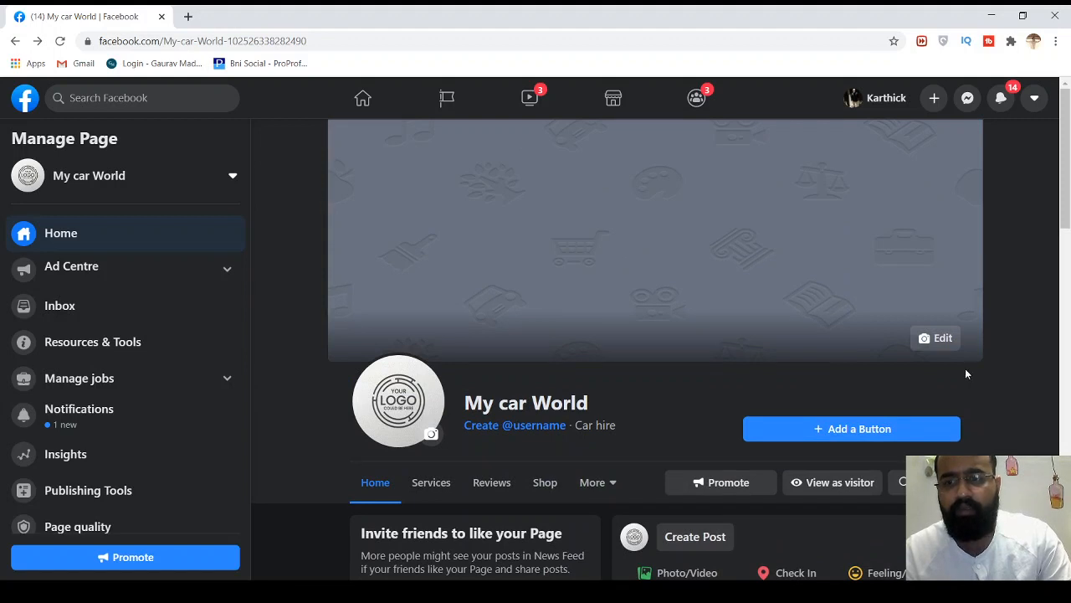
pyautogui.click(925, 338)
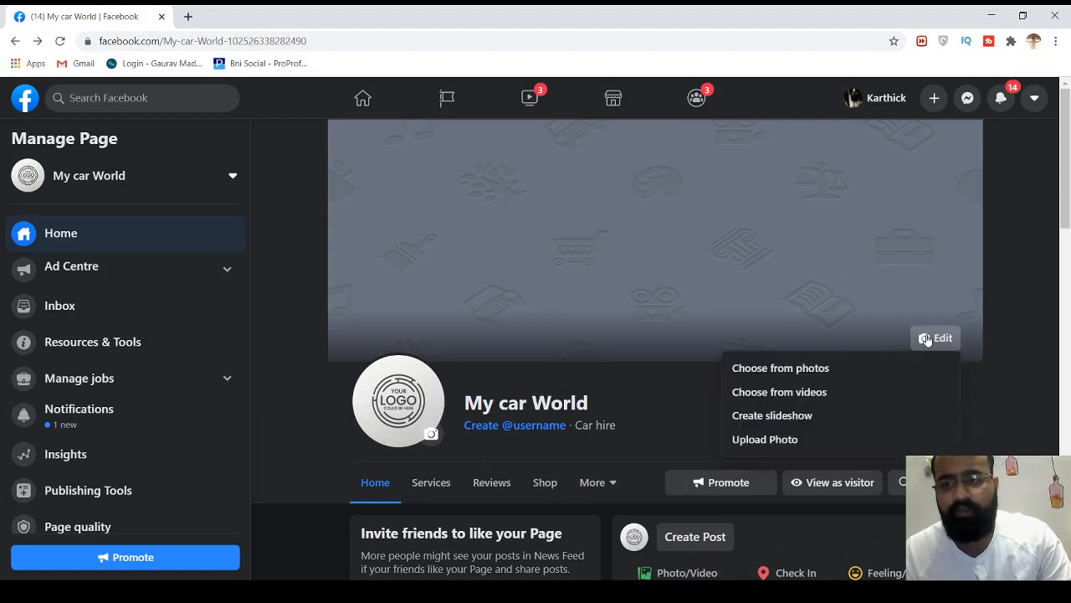
pyautogui.click(767, 440)
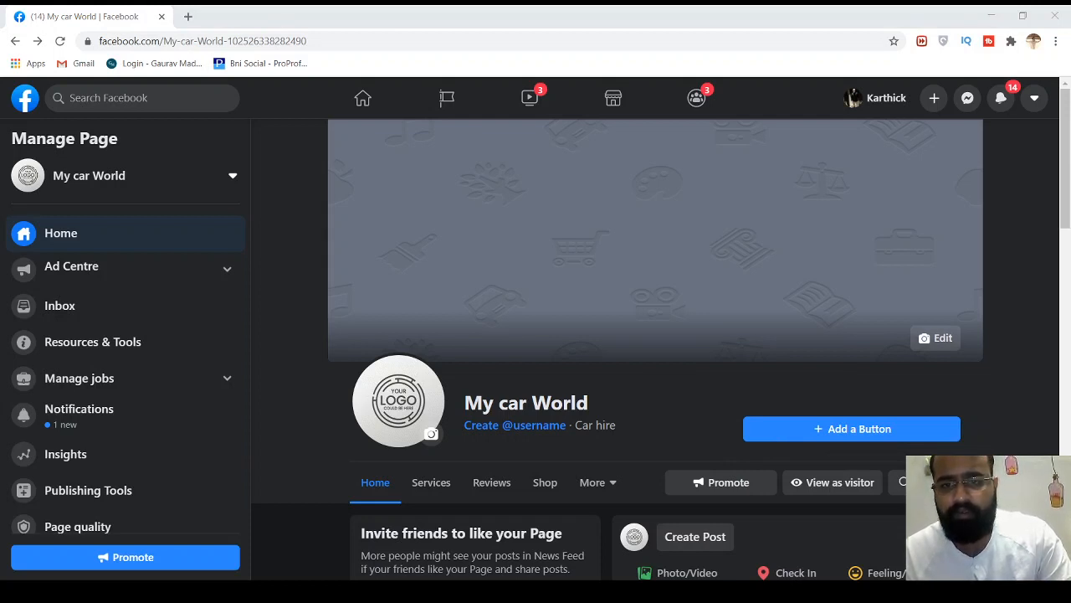
pyautogui.click(801, 457)
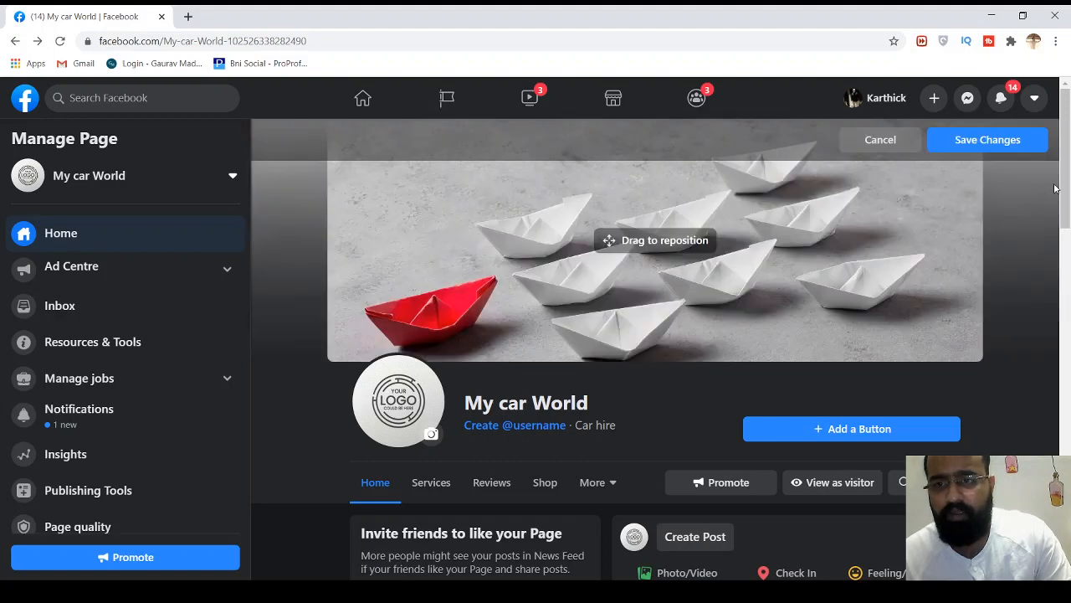
# Step: Reposition the paper boats picture slightly upward within the cover area and save the cover photo
pyautogui.moveTo(873, 248); pyautogui.dragTo(932, 232)
pyautogui.scroll(-1, 1035, 296)
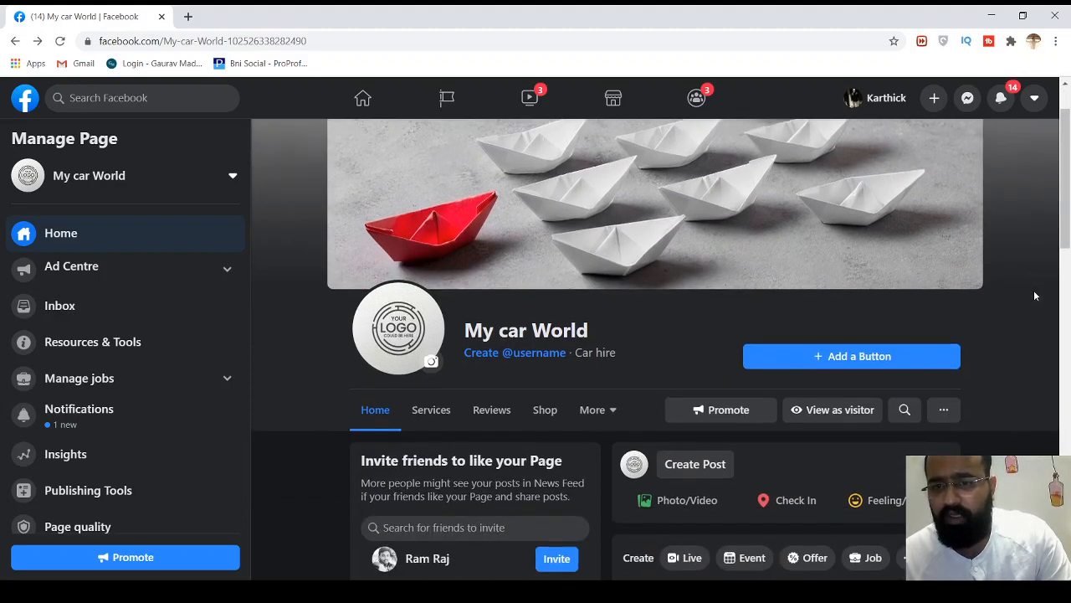
pyautogui.scroll(1, 1034, 295)
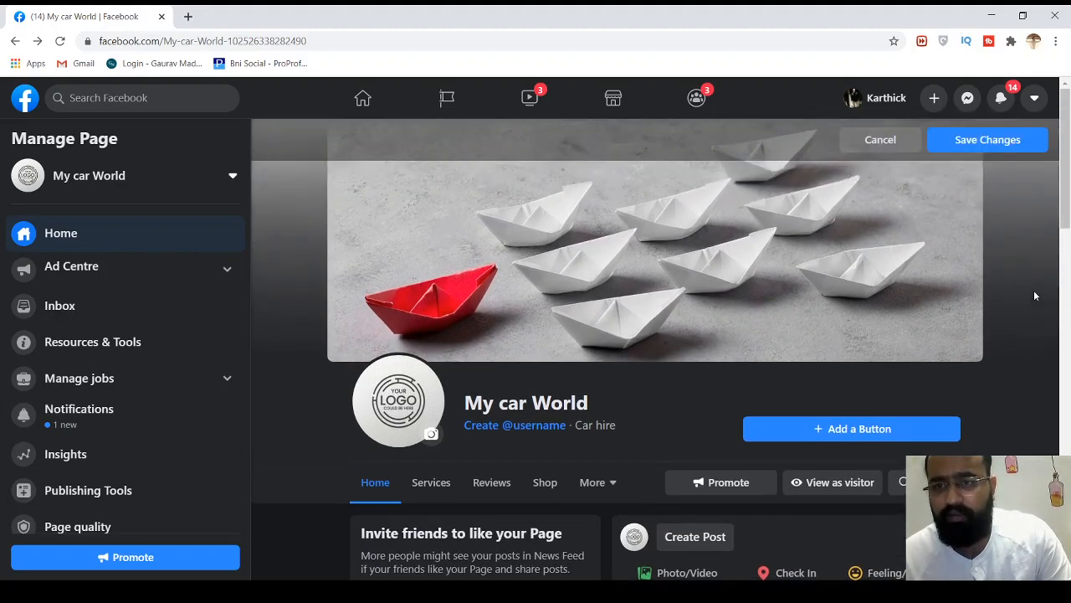
pyautogui.click(993, 142)
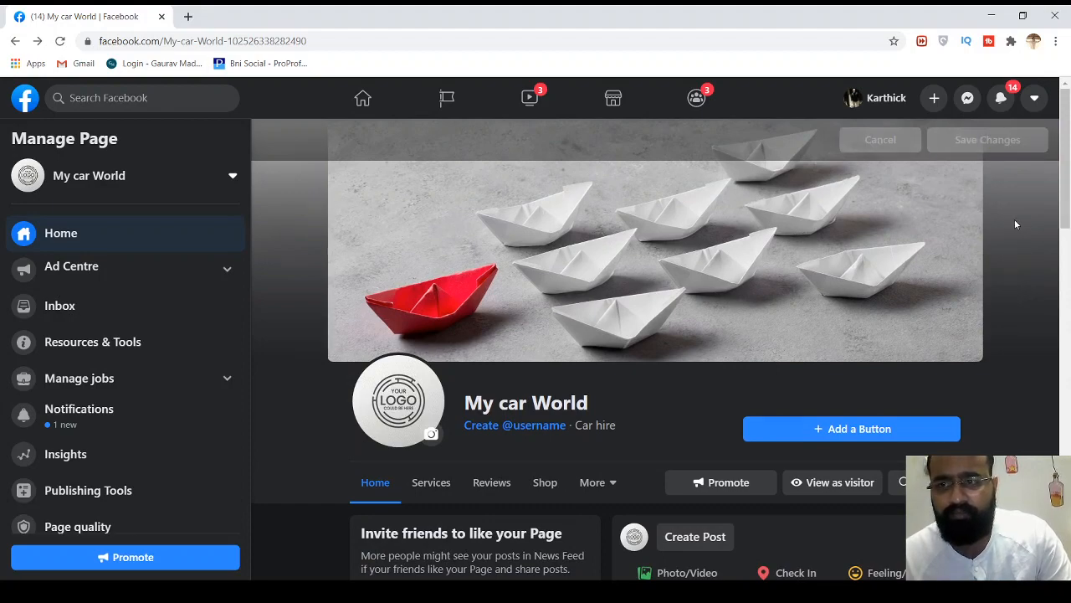
# Step: Start adding an action button to the Page, review the available visitor actions and choose Call Now
pyautogui.scroll(-2, 1032, 375)
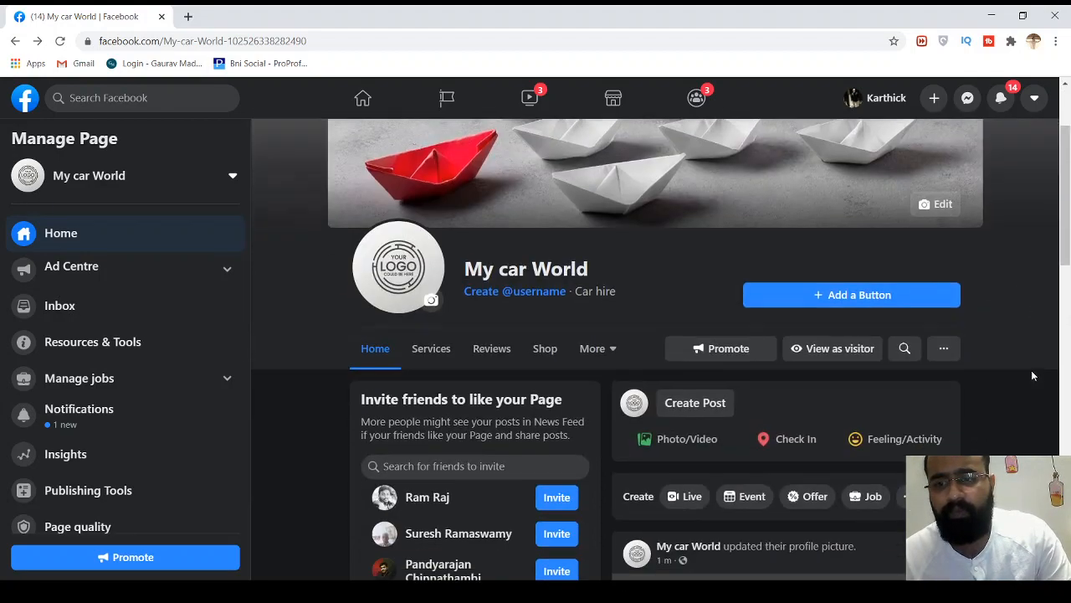
pyautogui.scroll(-1, 1032, 376)
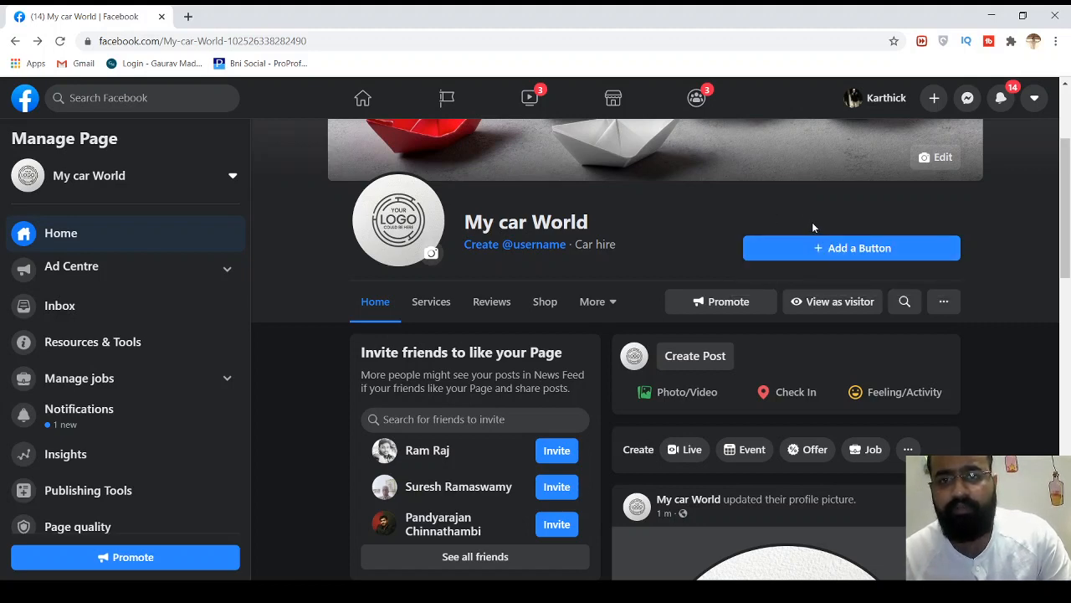
pyautogui.click(829, 256)
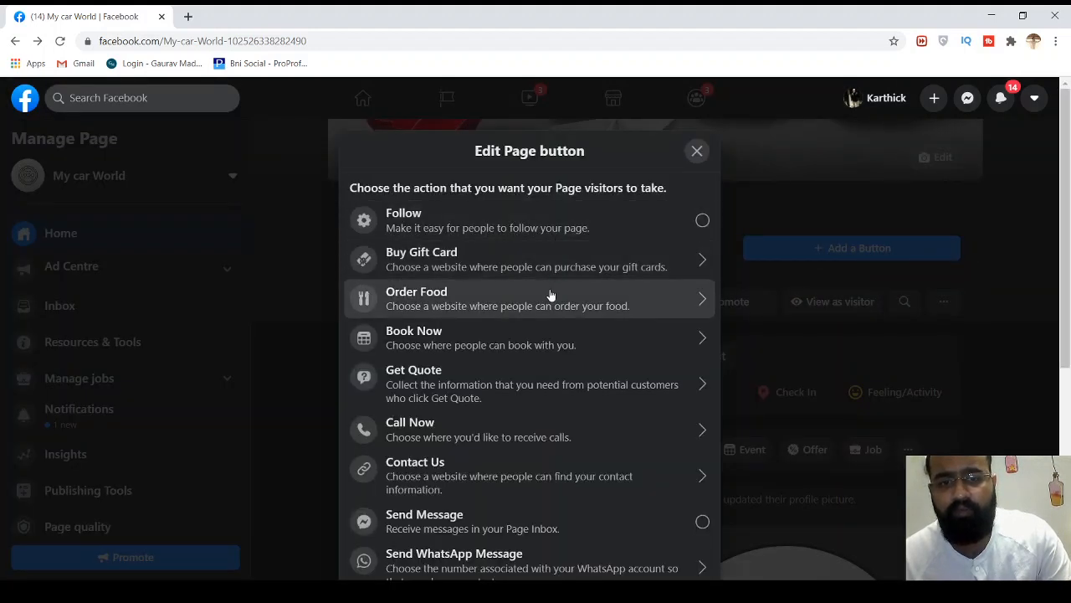
pyautogui.scroll(-1, 551, 294)
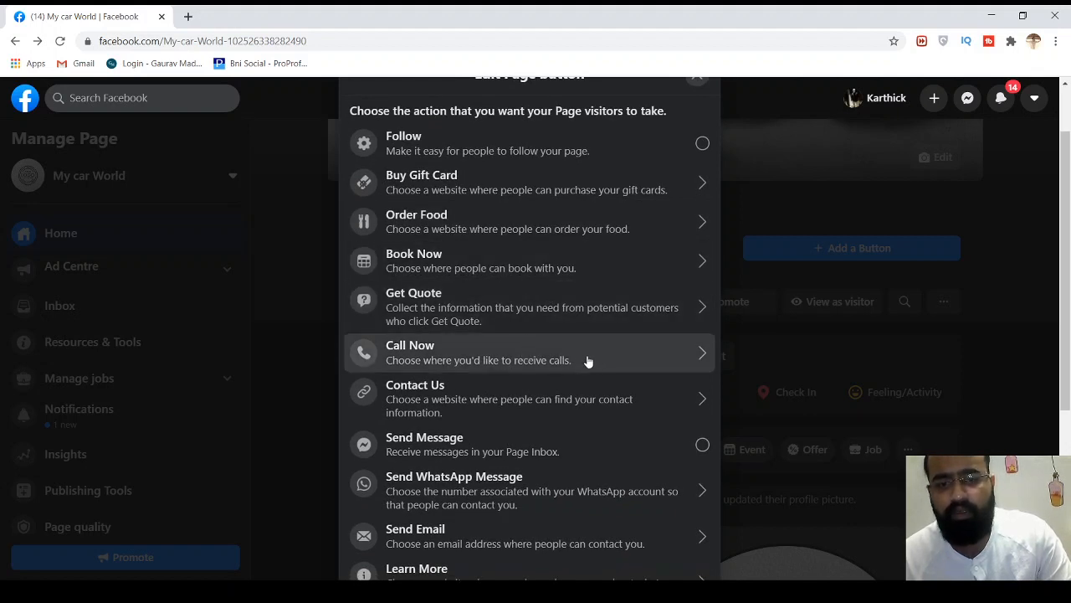
pyautogui.scroll(-1, 593, 363)
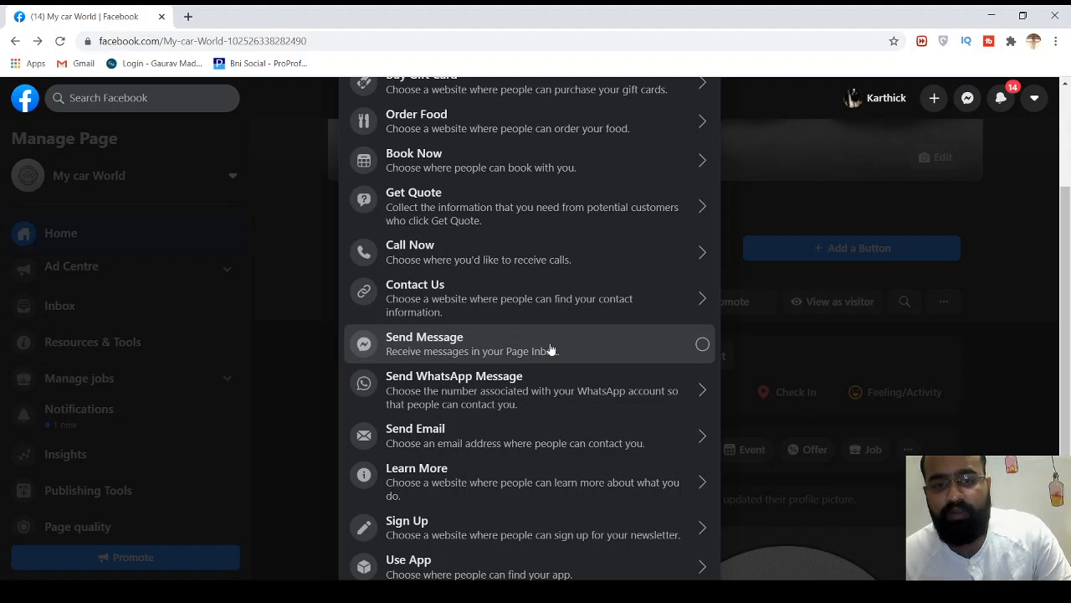
pyautogui.scroll(-1, 573, 354)
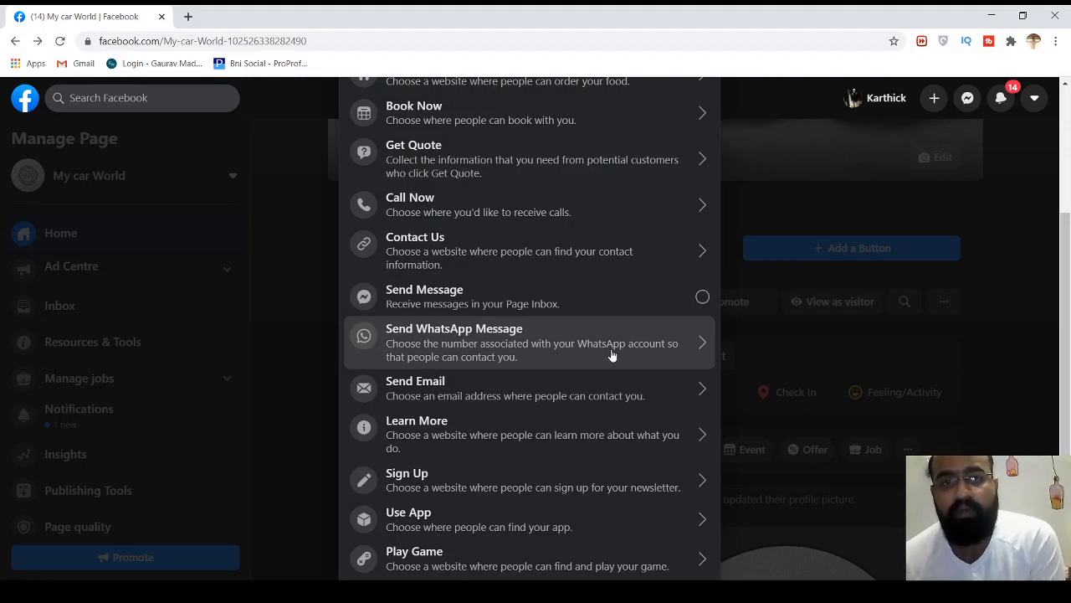
pyautogui.scroll(-1, 612, 355)
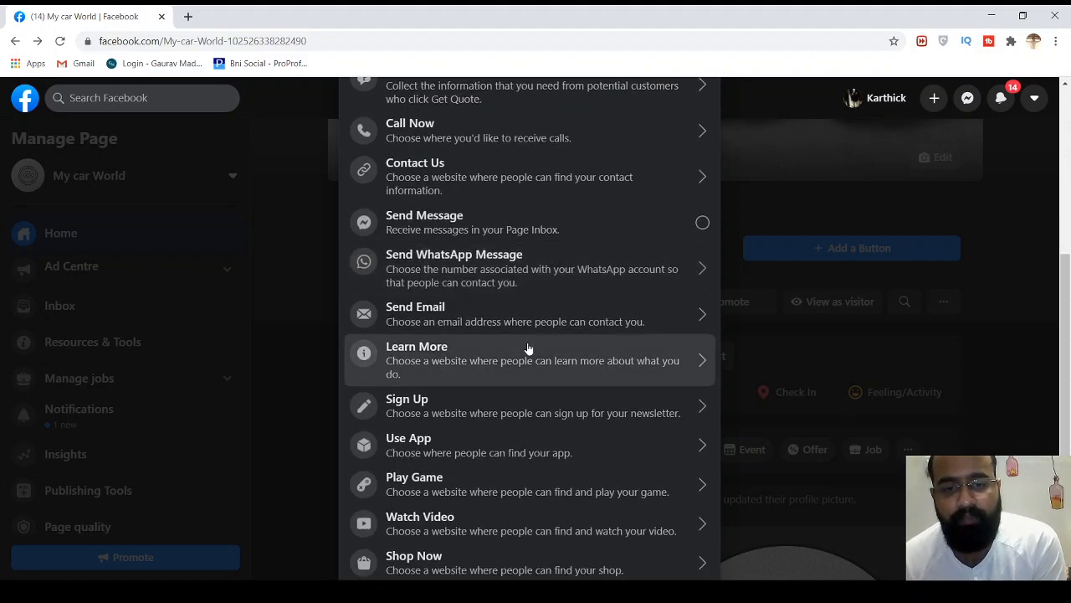
pyautogui.scroll(-1, 528, 348)
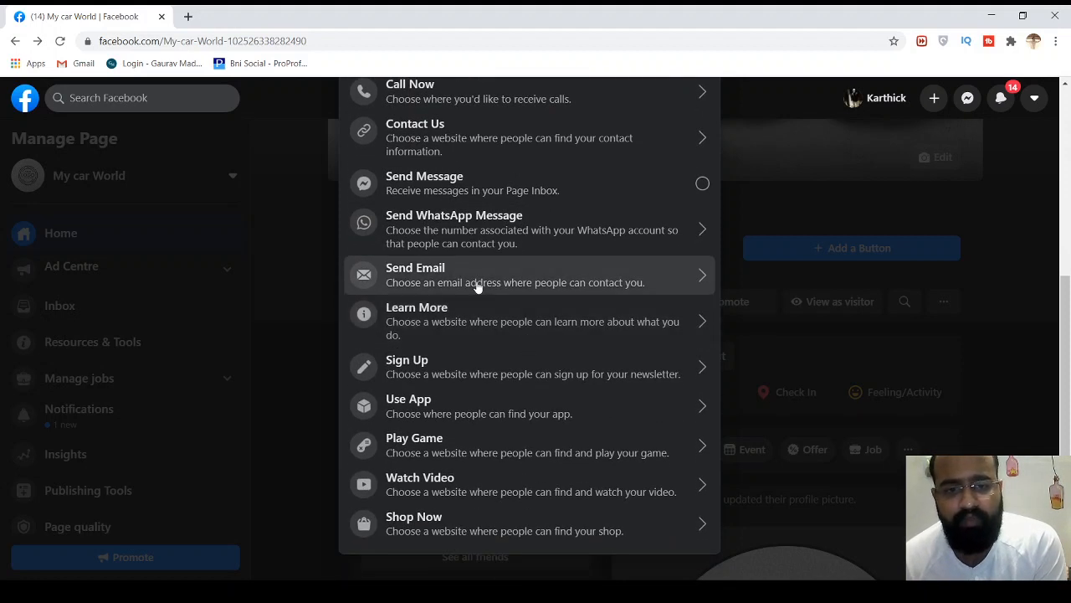
pyautogui.scroll(2, 531, 368)
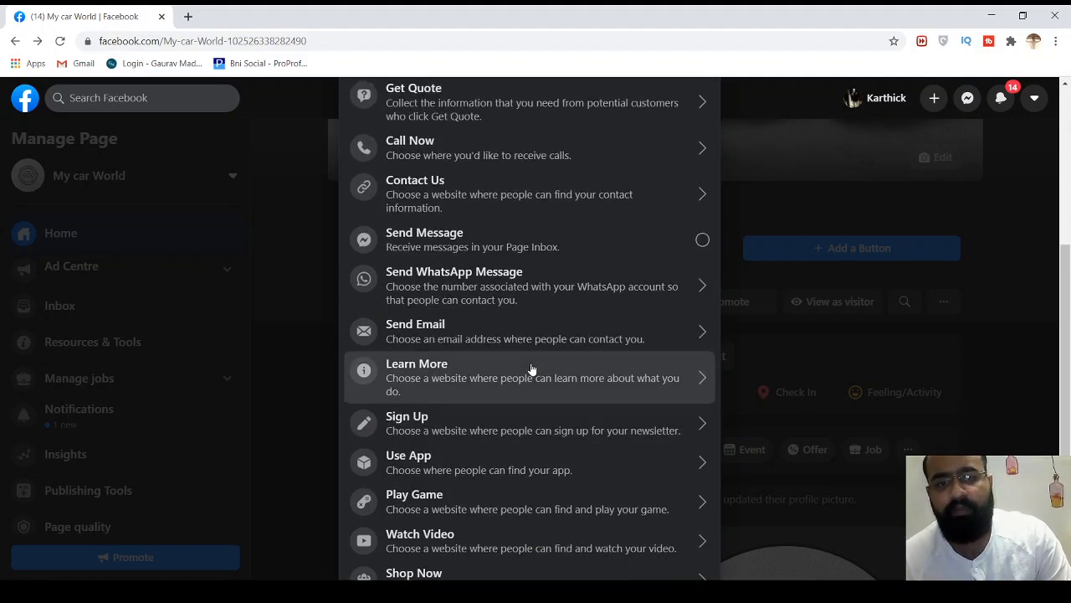
pyautogui.click(491, 269)
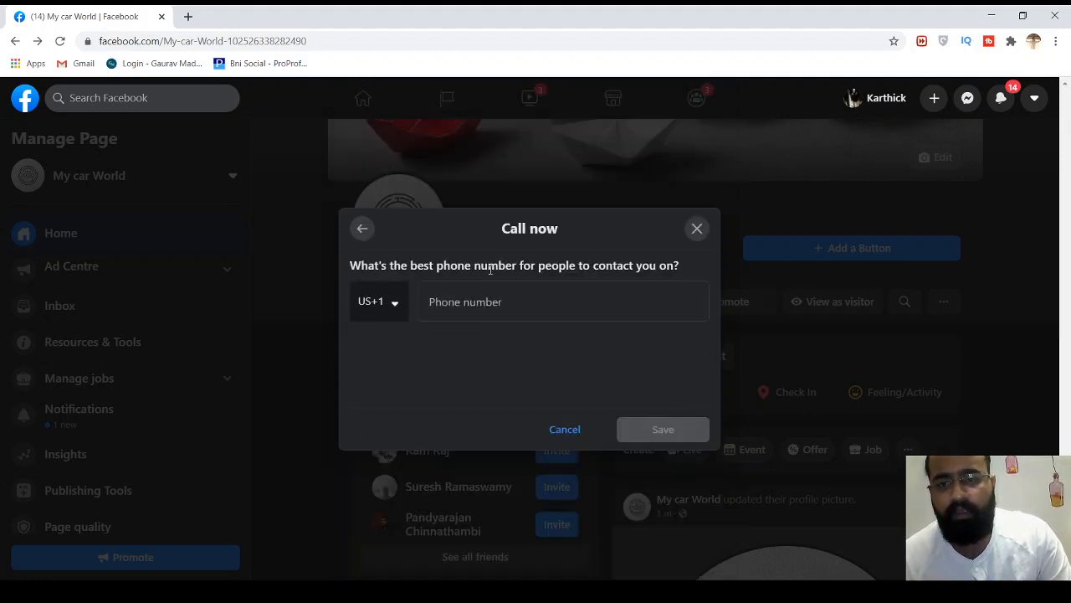
# Step: Set the Call Now country code to India (IN+91), enter the business phone number and save the button
pyautogui.click(391, 305)
pyautogui.write('india')
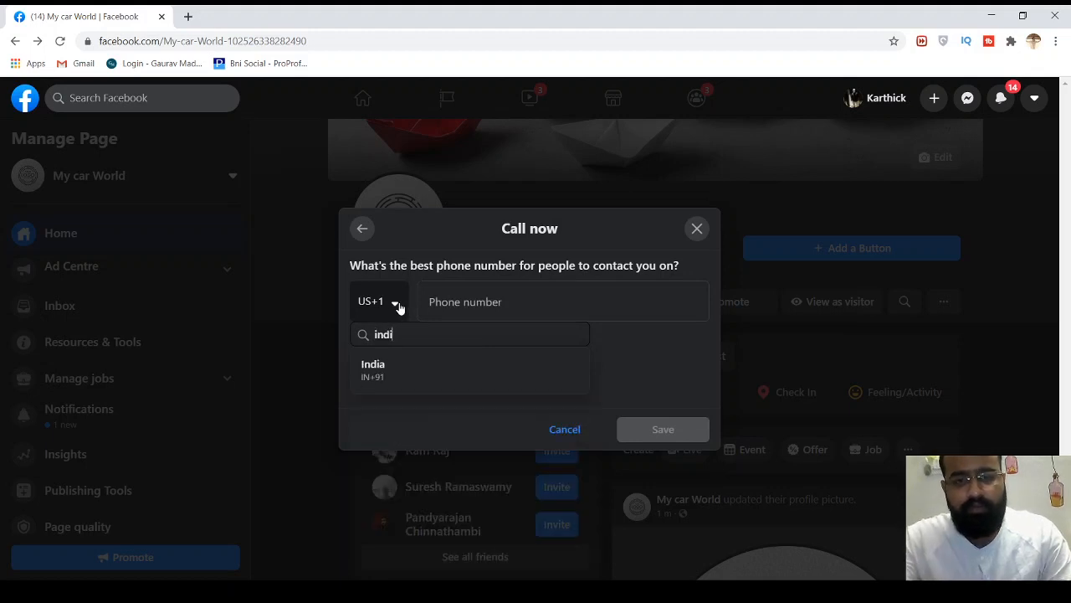
pyautogui.click(400, 362)
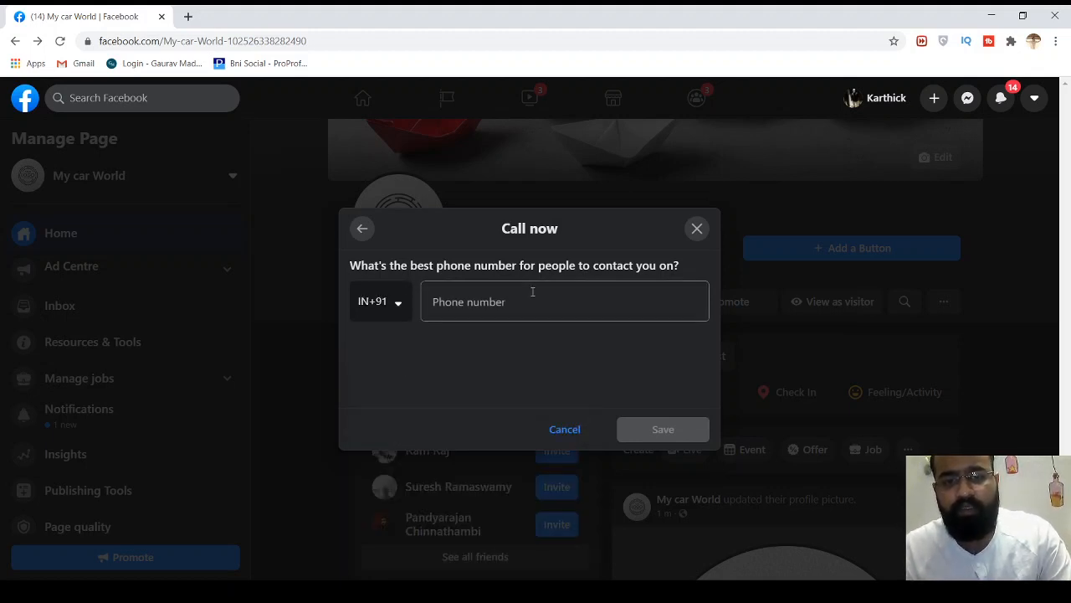
pyautogui.click(528, 304)
pyautogui.write('9')
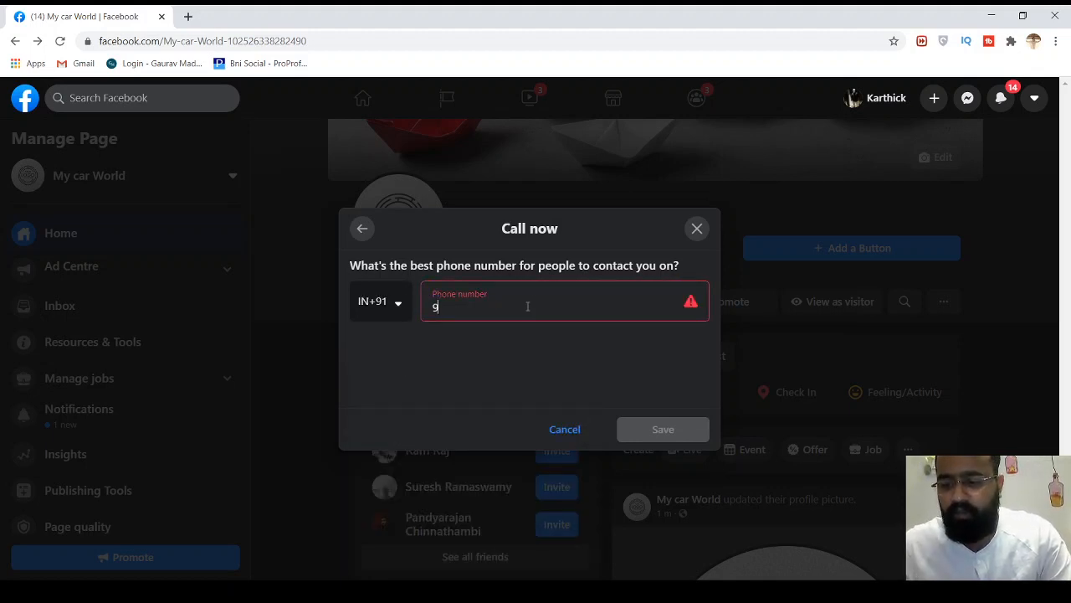
pyautogui.write('6')
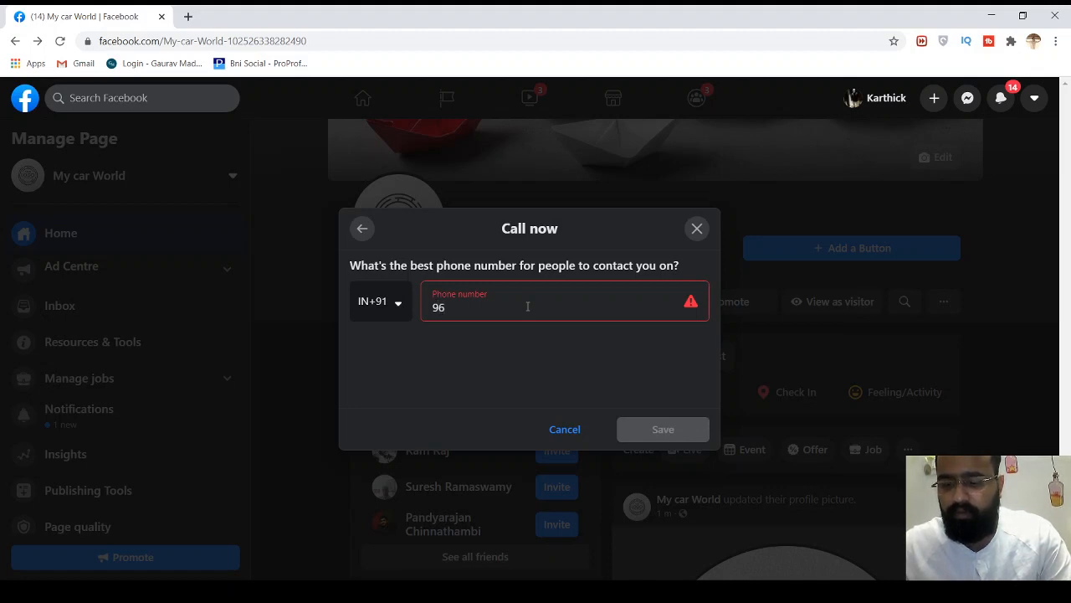
pyautogui.press('BackSpace')
pyautogui.write('87654')
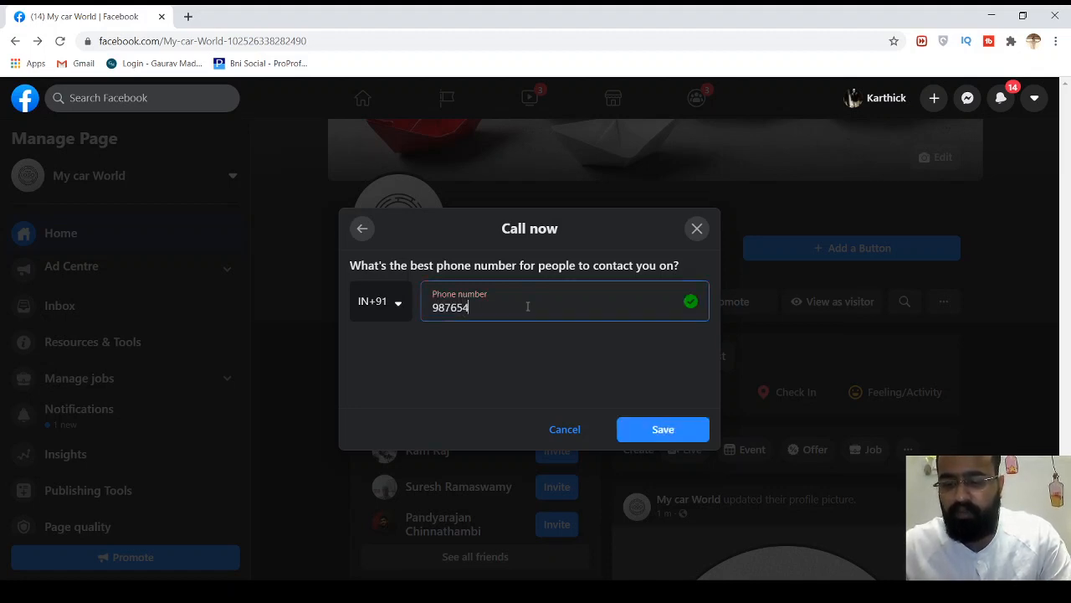
pyautogui.write('3210')
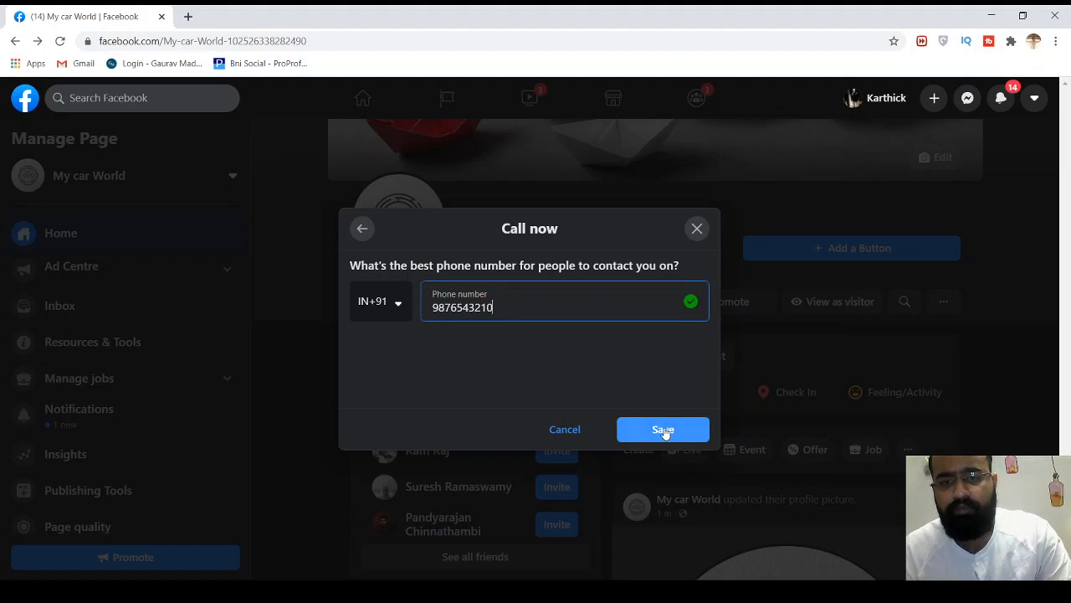
pyautogui.click(664, 429)
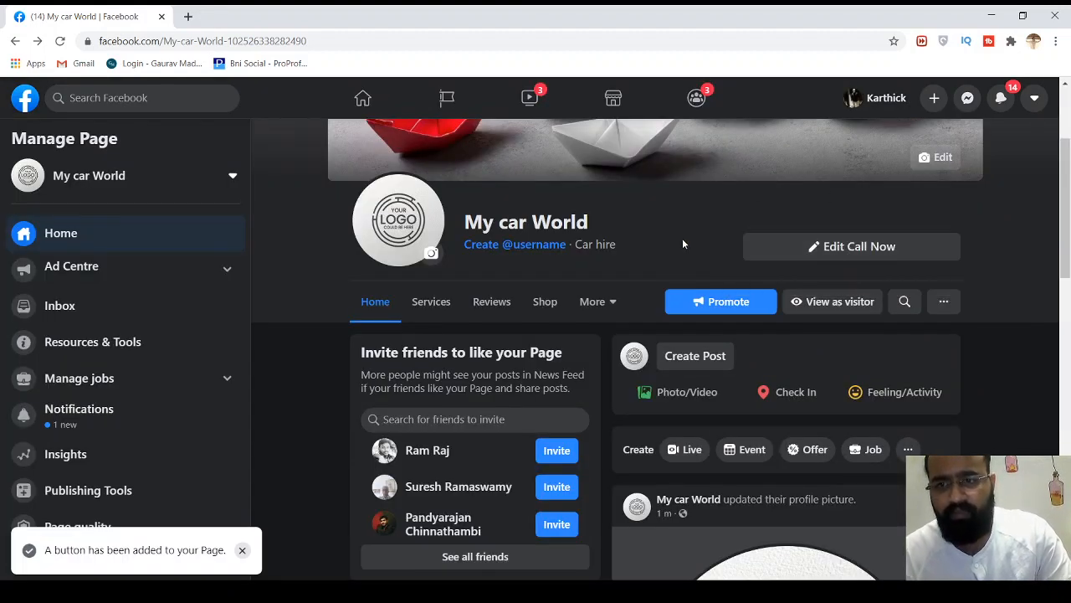
# Step: Check the management options offered for the Page's Call Now button
pyautogui.click(854, 249)
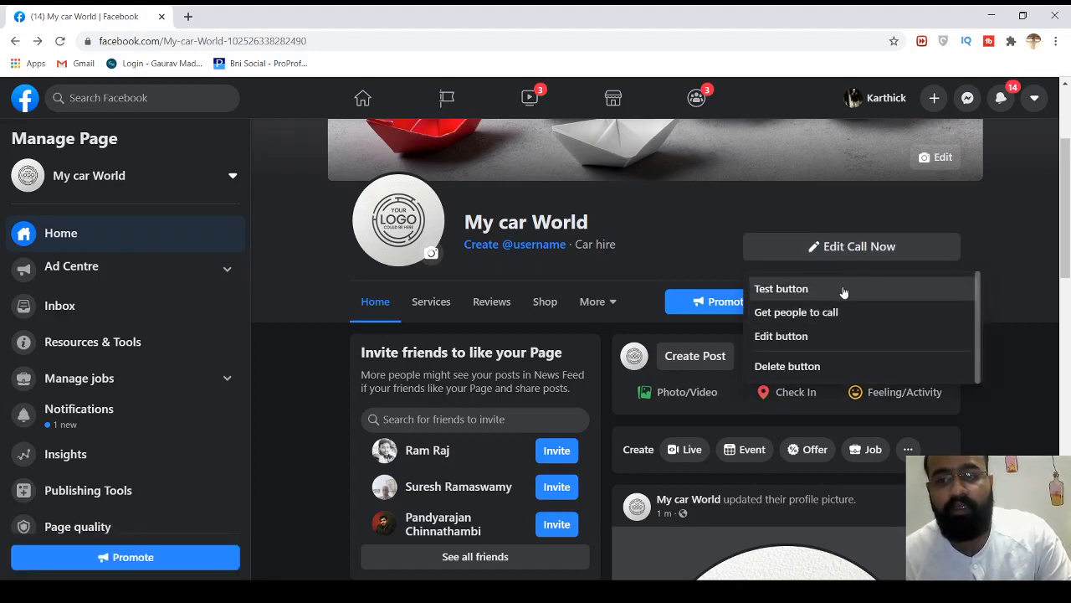
pyautogui.click(991, 240)
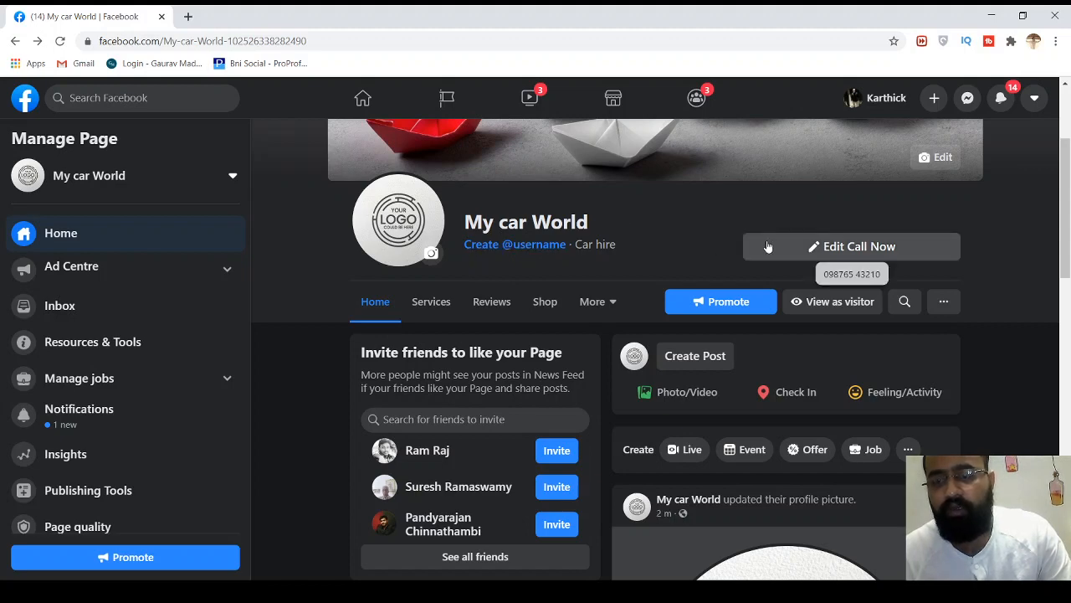
# Step: Open the Page username creation form and inspect the Page's current web address before filling in the username
pyautogui.click(530, 249)
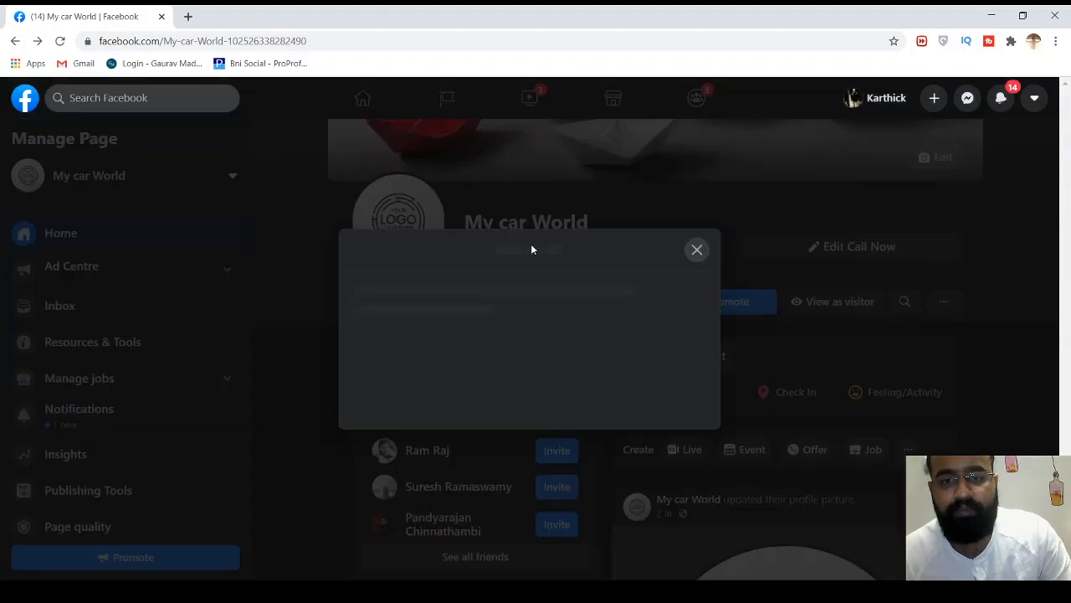
pyautogui.click(403, 381)
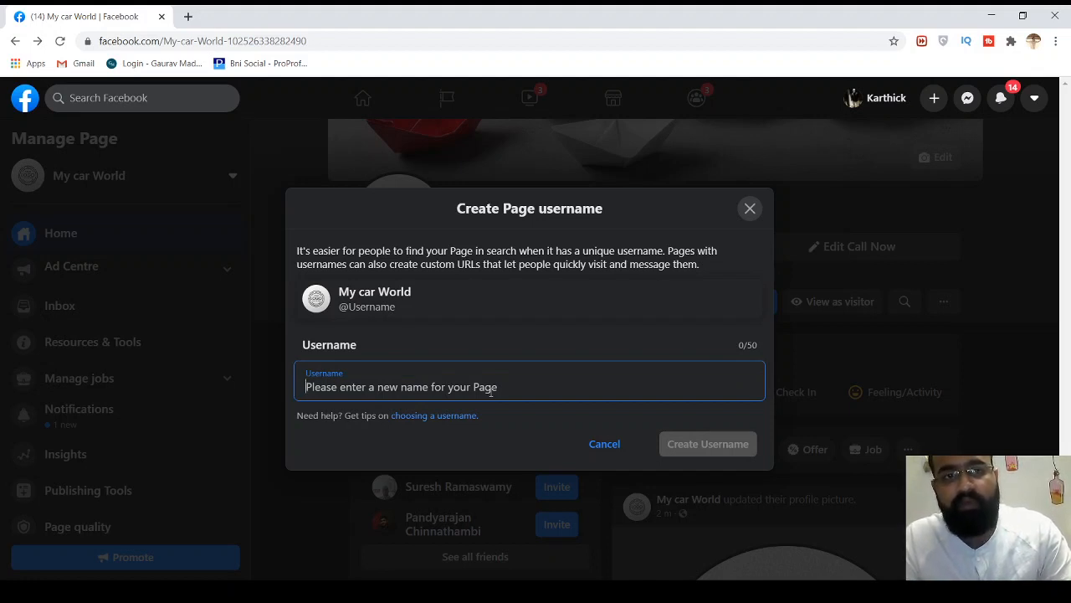
pyautogui.click(237, 40)
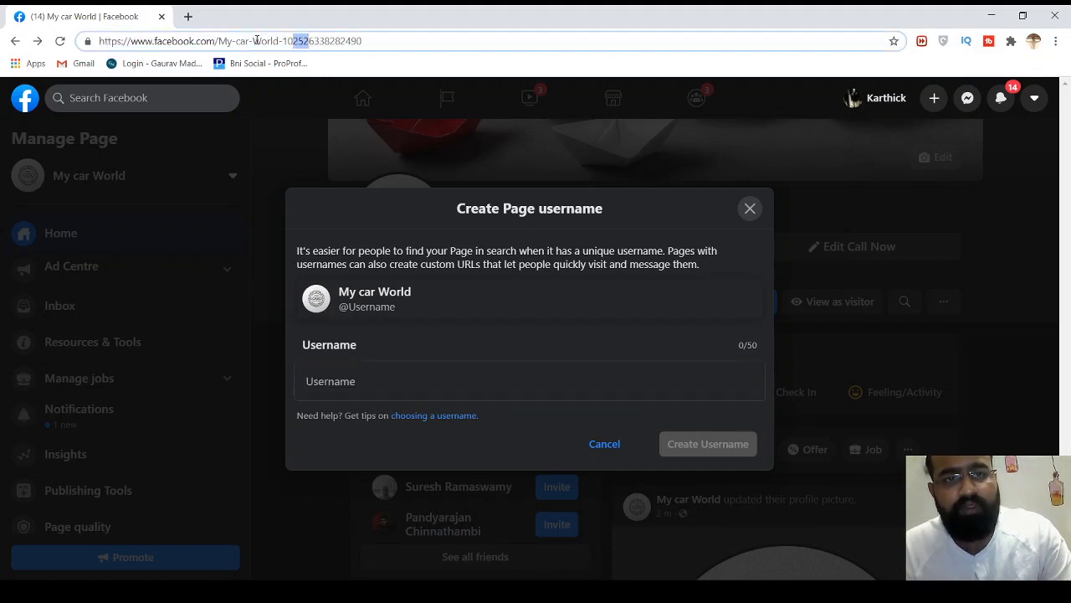
pyautogui.click(376, 374)
pyautogui.write('face')
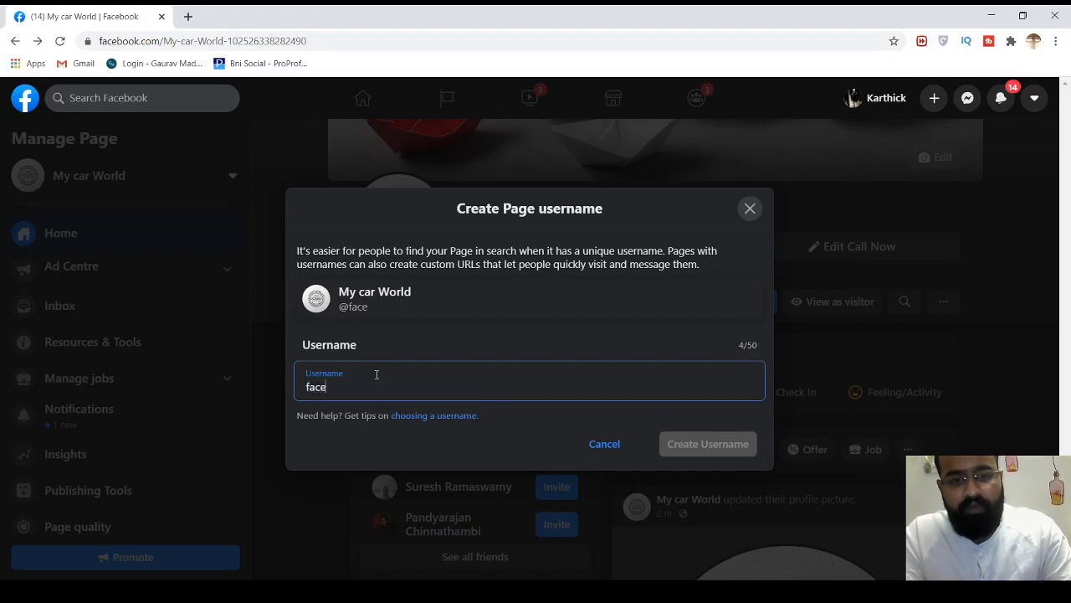
pyautogui.press('BackSpace')
pyautogui.press('BackSpace')
pyautogui.press('BackSpace')
pyautogui.press('BackSpace')
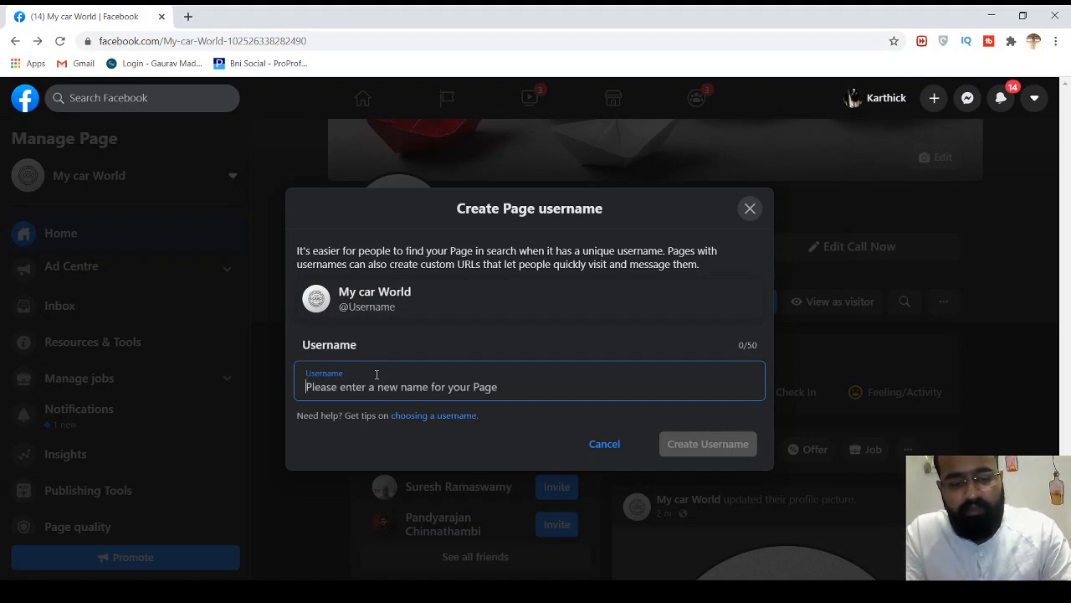
# Step: Try mycarworld and mycarsworld as the Page's username to check whether either is available
pyautogui.write('mycar')
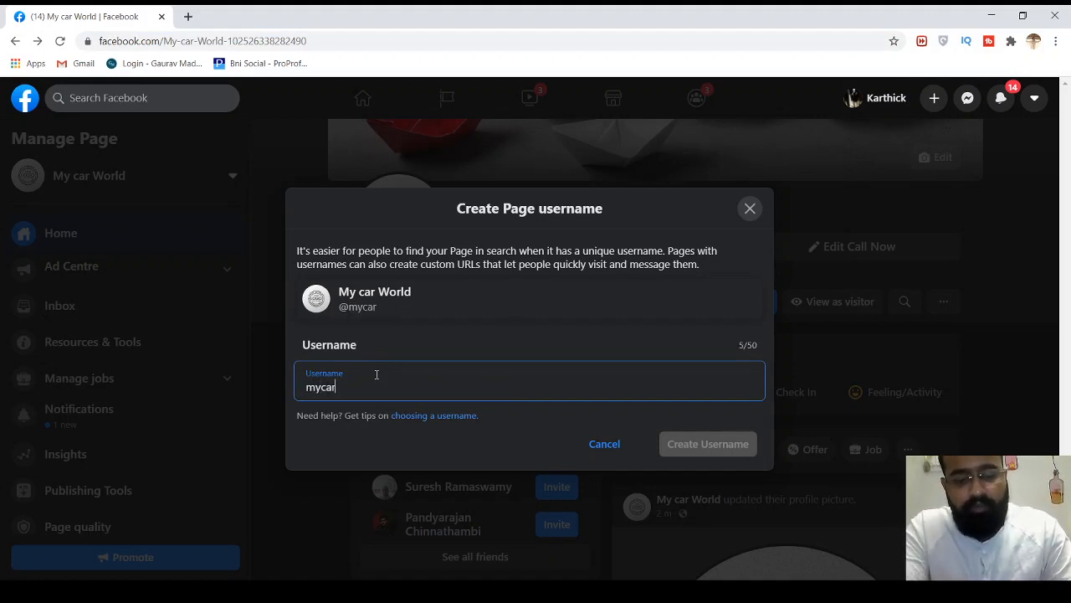
pyautogui.write('world')
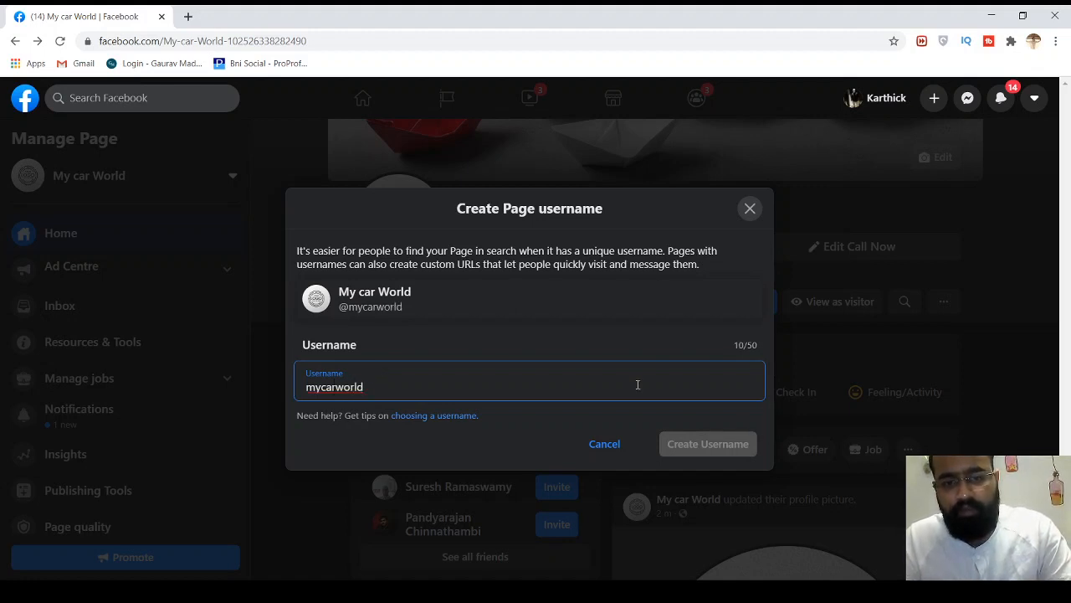
pyautogui.press('BackSpace')
pyautogui.press('BackSpace')
pyautogui.press('BackSpace')
pyautogui.press('BackSpace')
pyautogui.press('BackSpace')
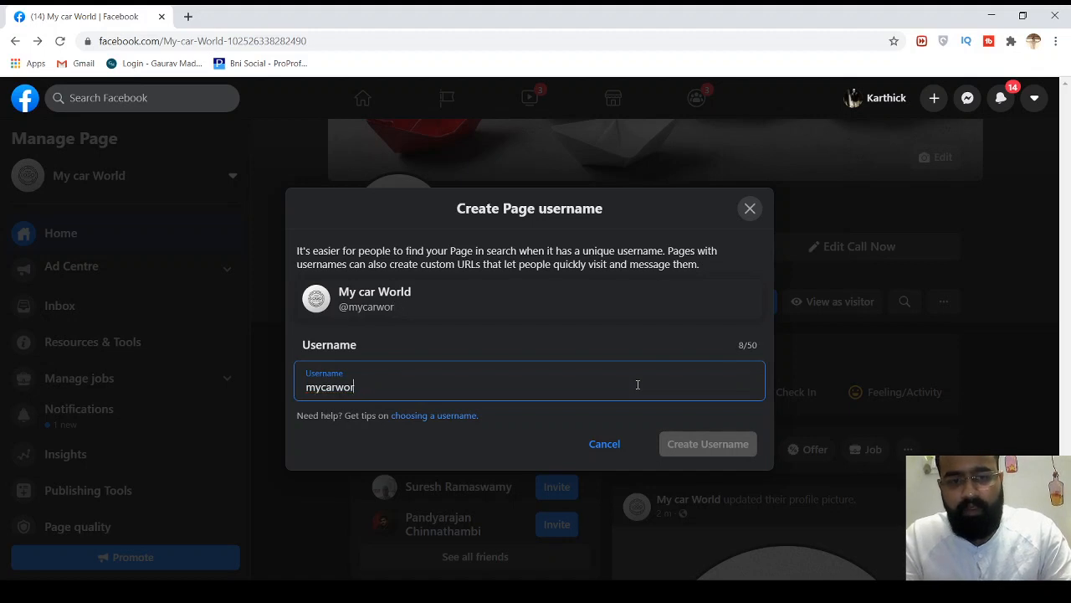
pyautogui.write('sworld')
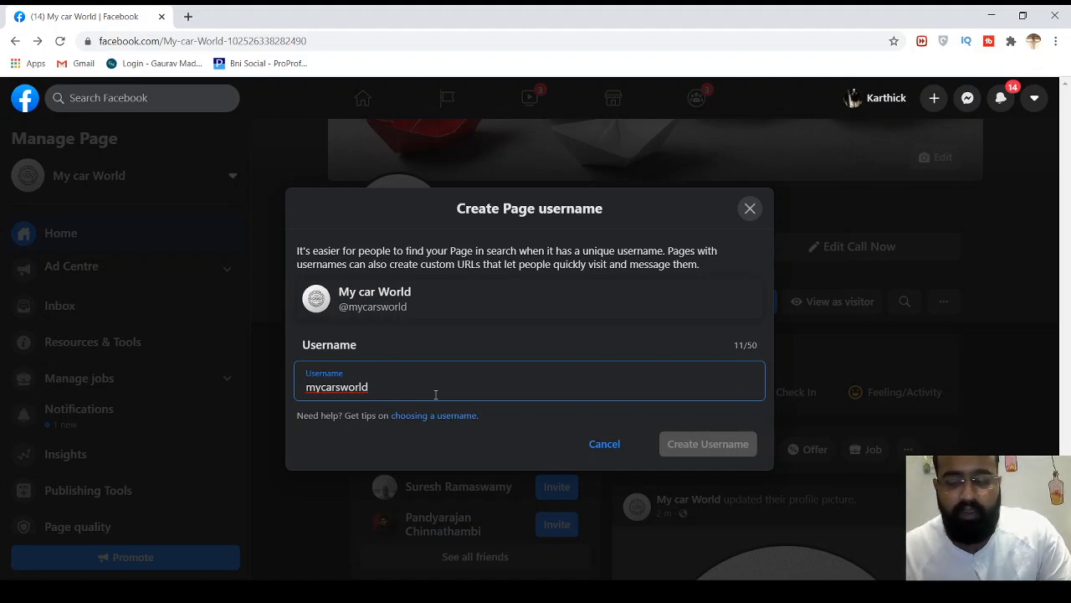
# Step: Set the Page username to mycarworldindia, create it and close the confirmation
pyautogui.press('BackSpace')
pyautogui.press('BackSpace')
pyautogui.press('BackSpace')
pyautogui.press('BackSpace')
pyautogui.press('BackSpace')
pyautogui.press('BackSpace')
pyautogui.write('w')
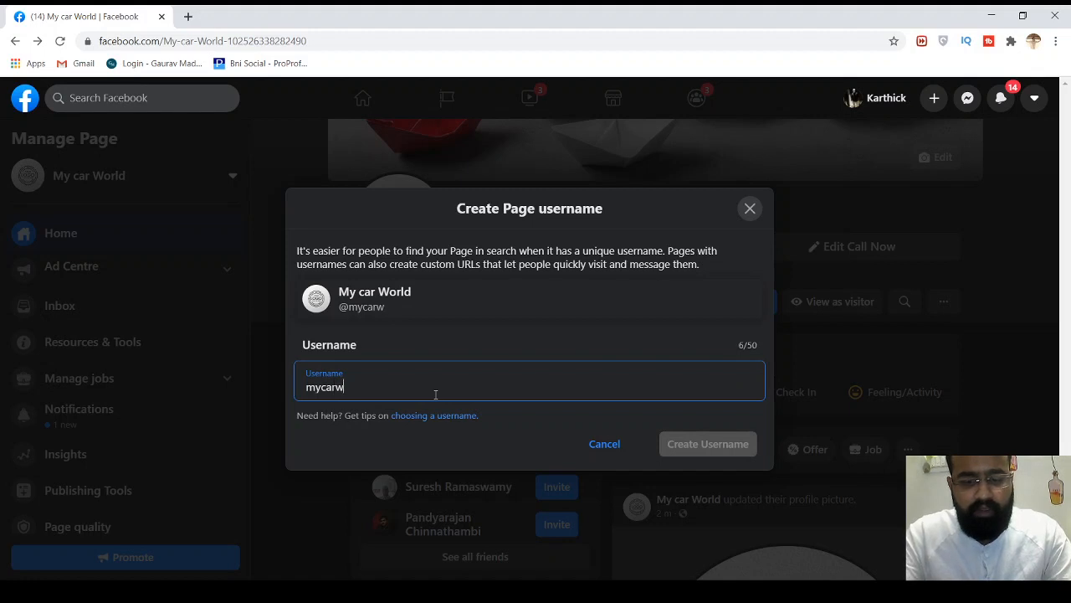
pyautogui.write('orldin')
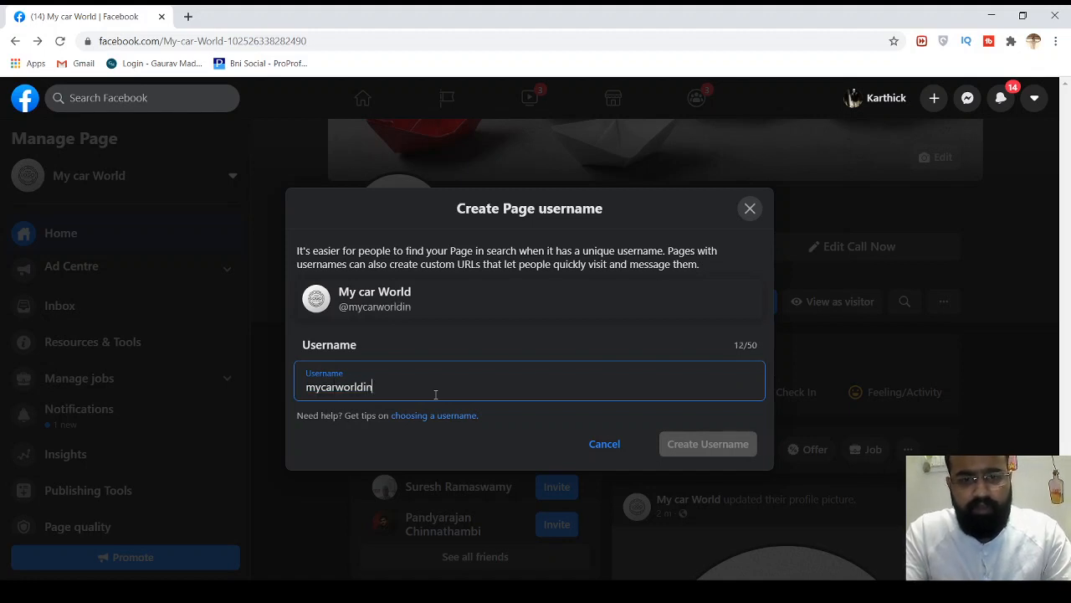
pyautogui.write('dia')
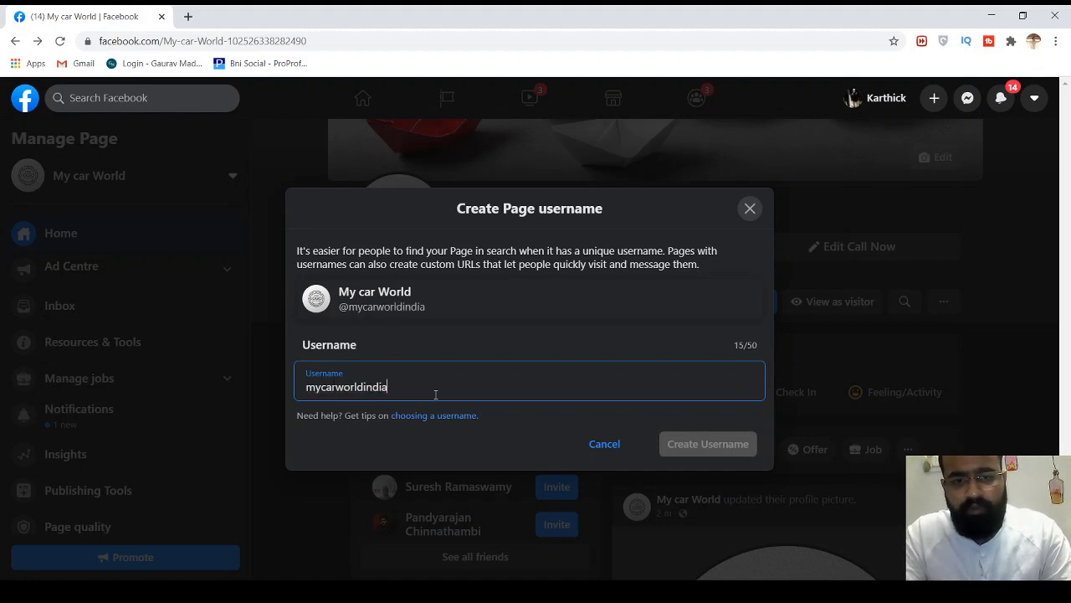
pyautogui.click(544, 345)
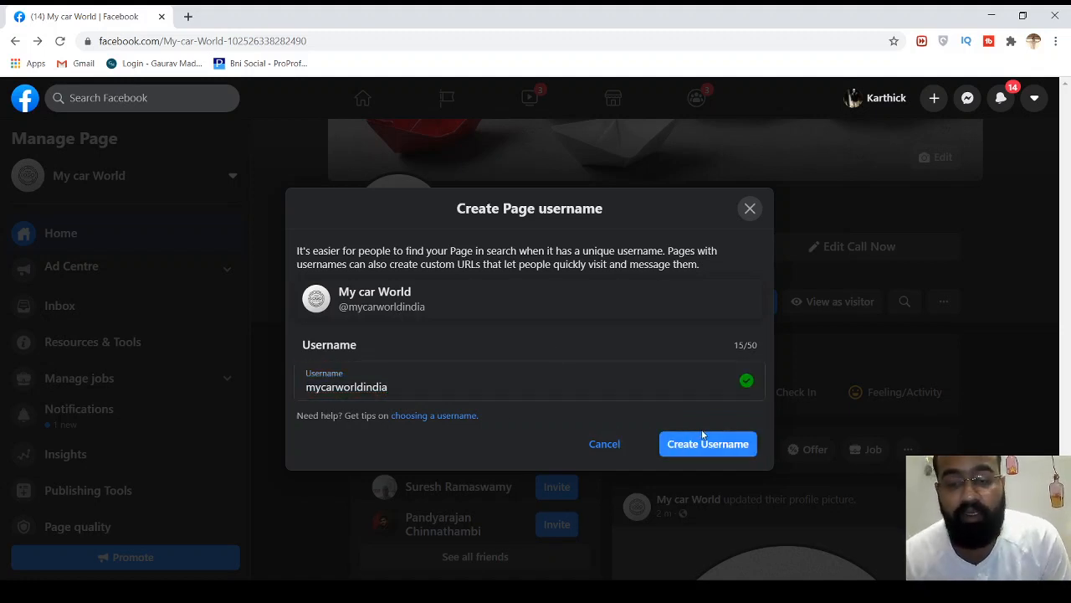
pyautogui.click(703, 437)
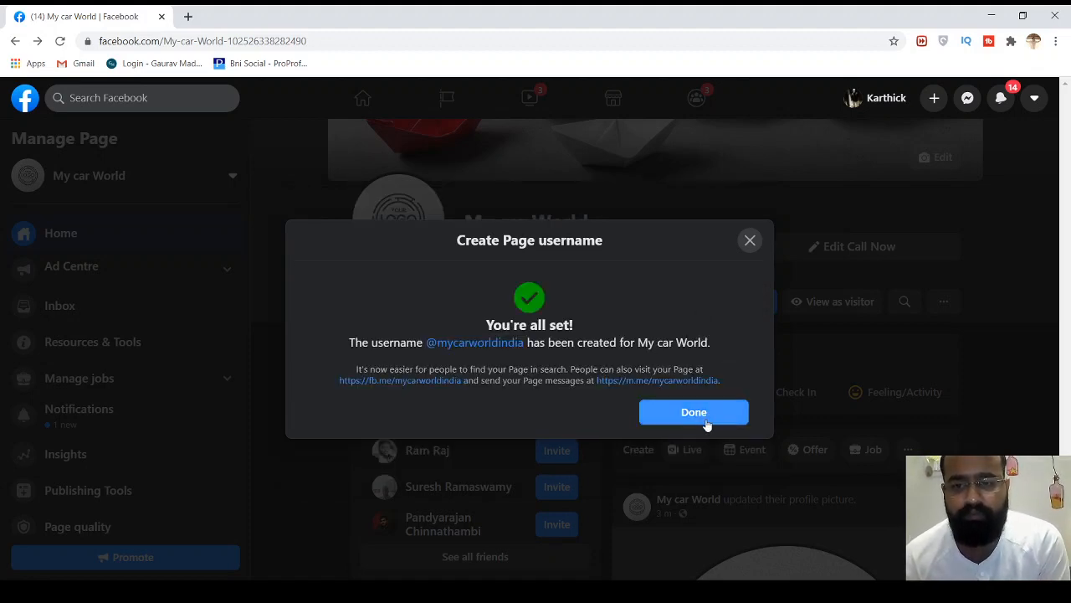
pyautogui.click(706, 421)
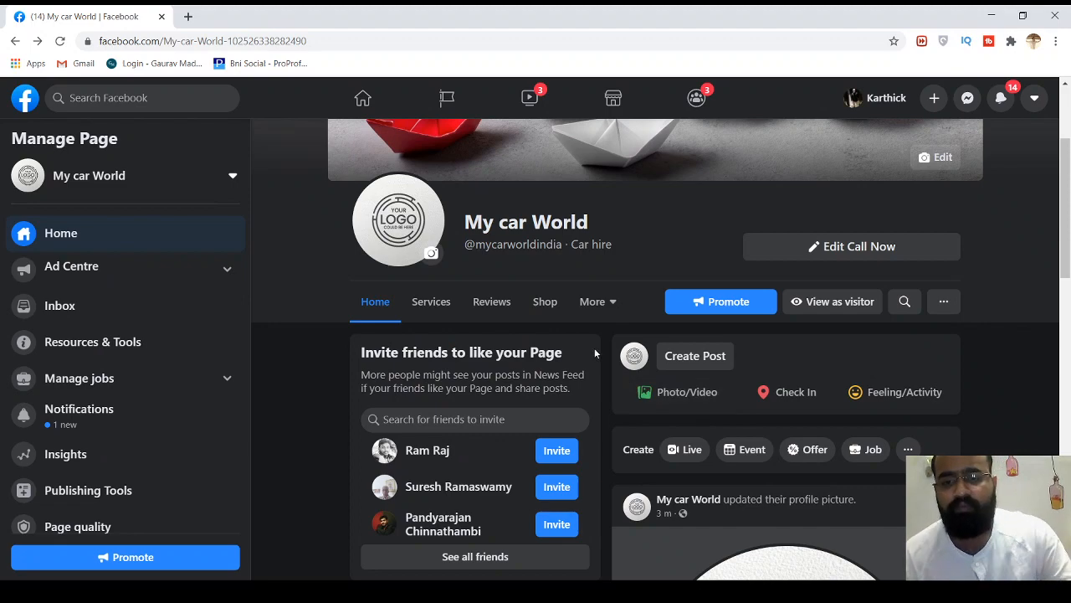
# Step: Review the Page's home view from the cover photo and username down to the Insights and About sections
pyautogui.scroll(-2, 594, 353)
pyautogui.scroll(4, 715, 383)
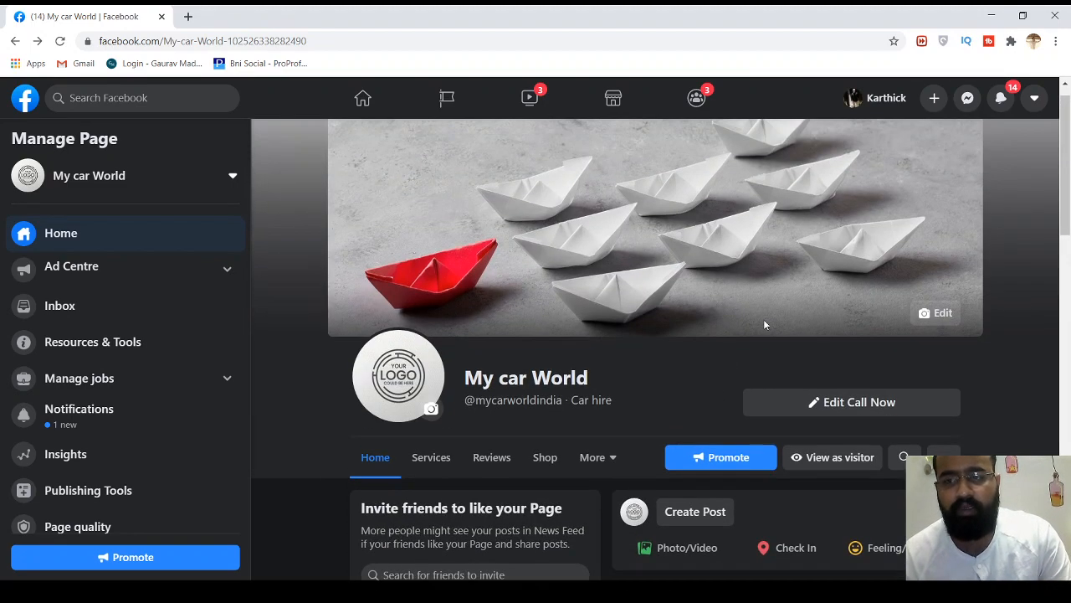
pyautogui.scroll(-1, 800, 317)
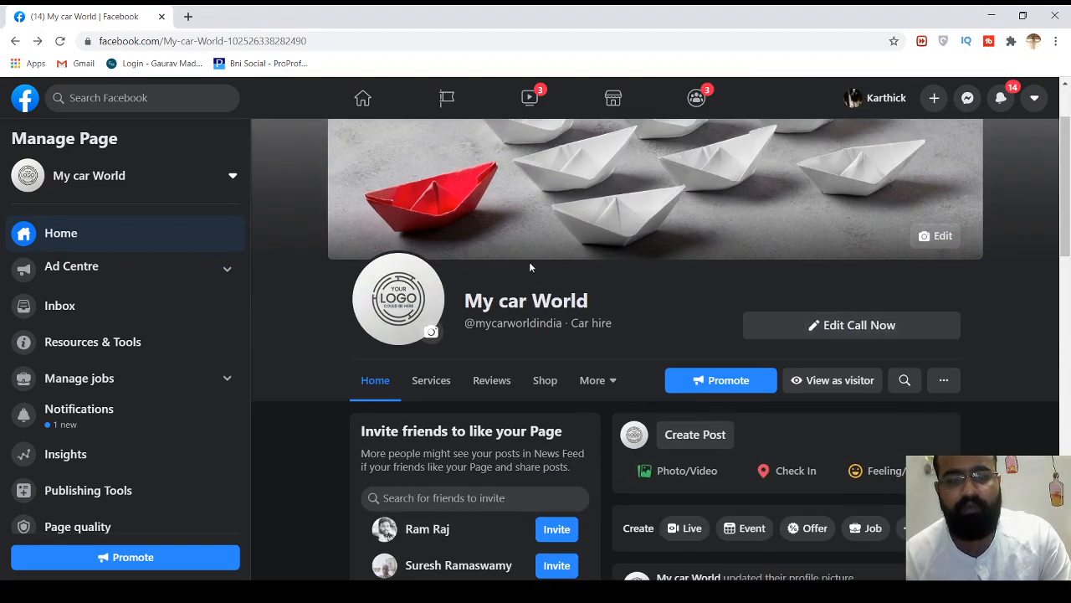
pyautogui.scroll(-1, 619, 254)
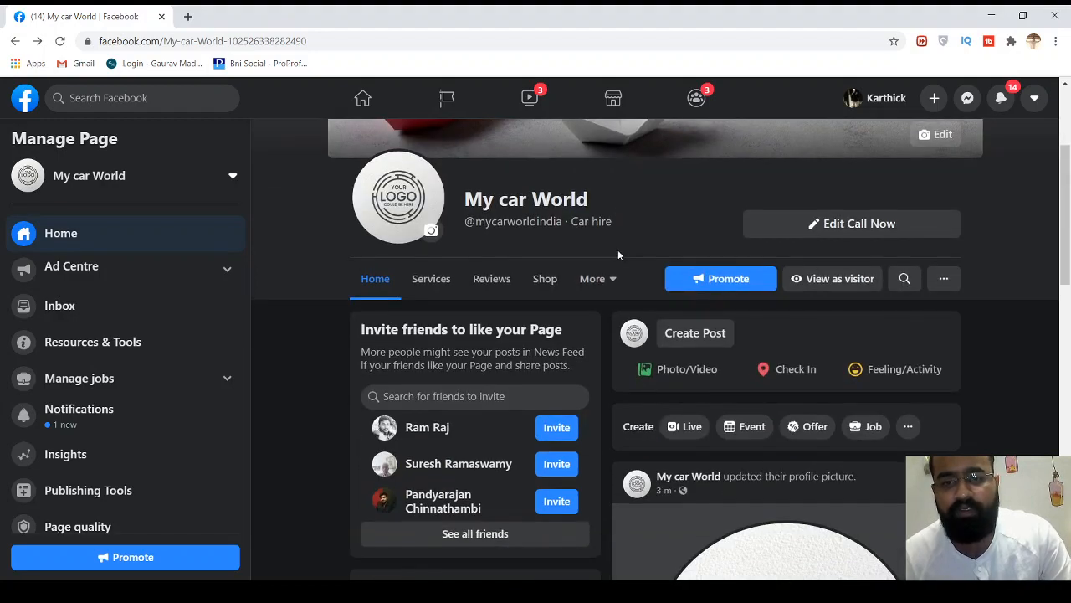
pyautogui.scroll(-2, 620, 255)
pyautogui.scroll(-2, 880, 298)
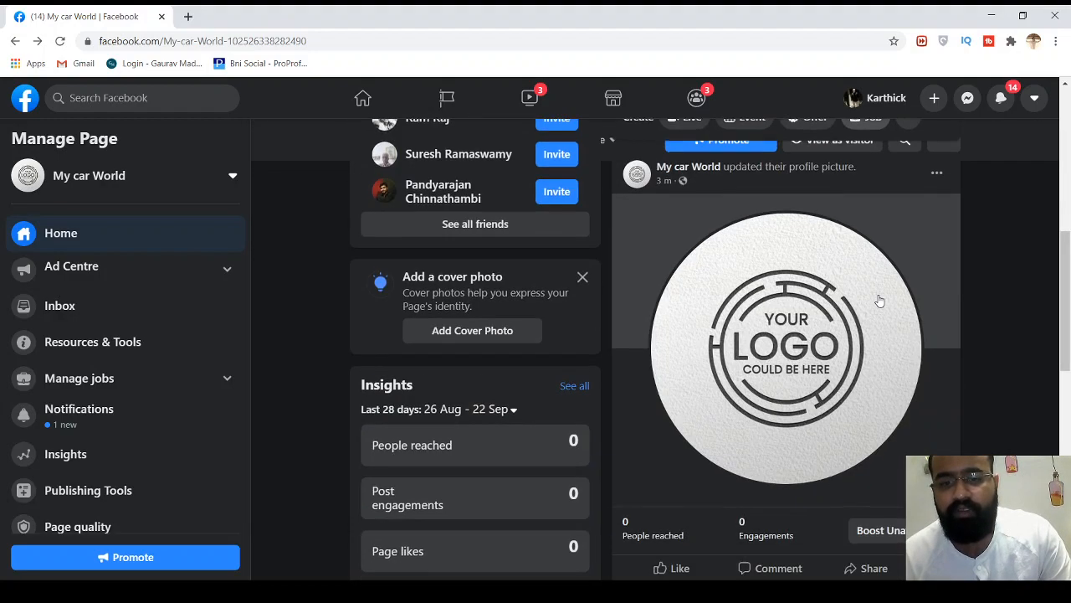
pyautogui.scroll(-2, 658, 378)
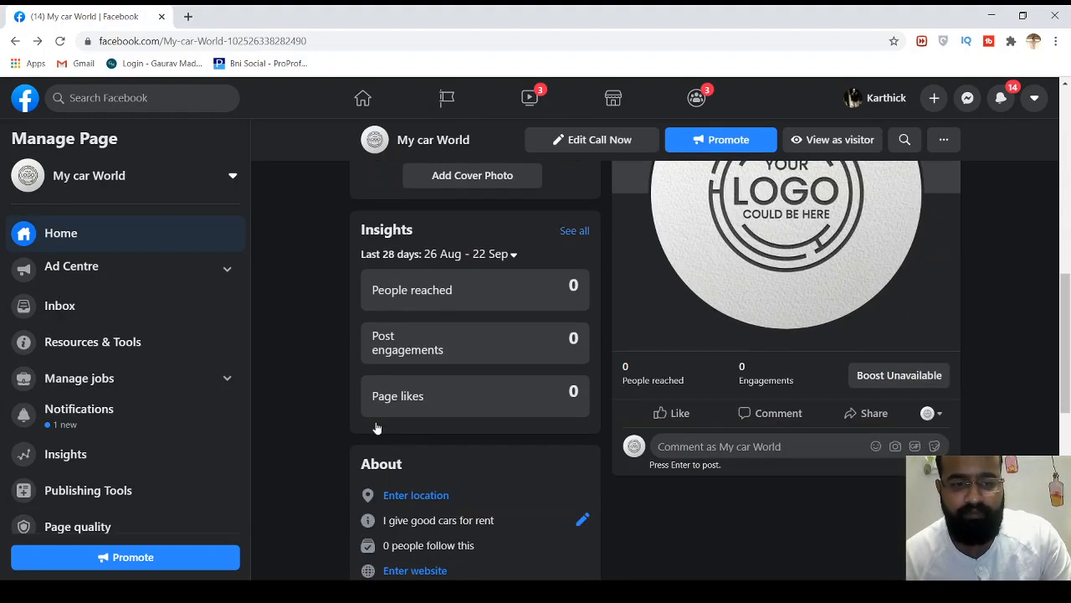
pyautogui.scroll(-2, 342, 368)
pyautogui.scroll(-2, 513, 373)
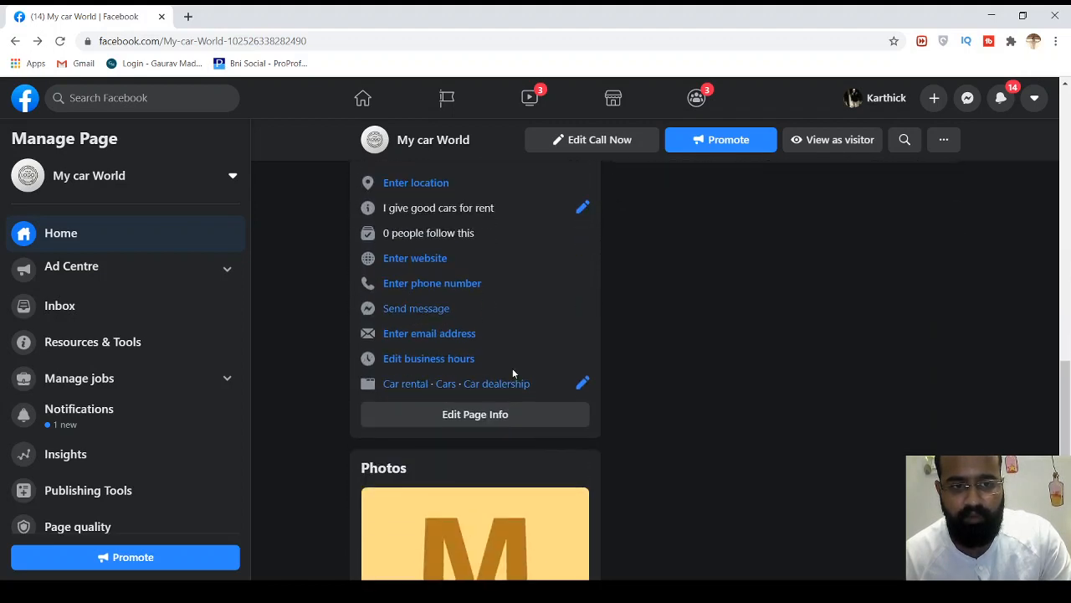
pyautogui.scroll(1, 507, 335)
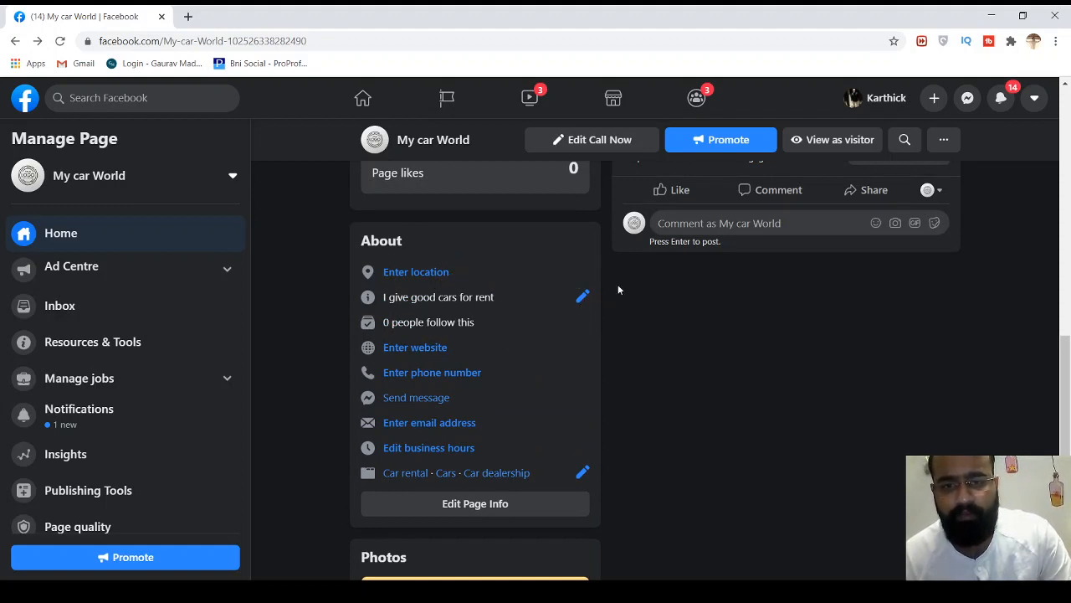
# Step: Open the Page info for editing and review the general details: name, username, description and categories
pyautogui.click(502, 506)
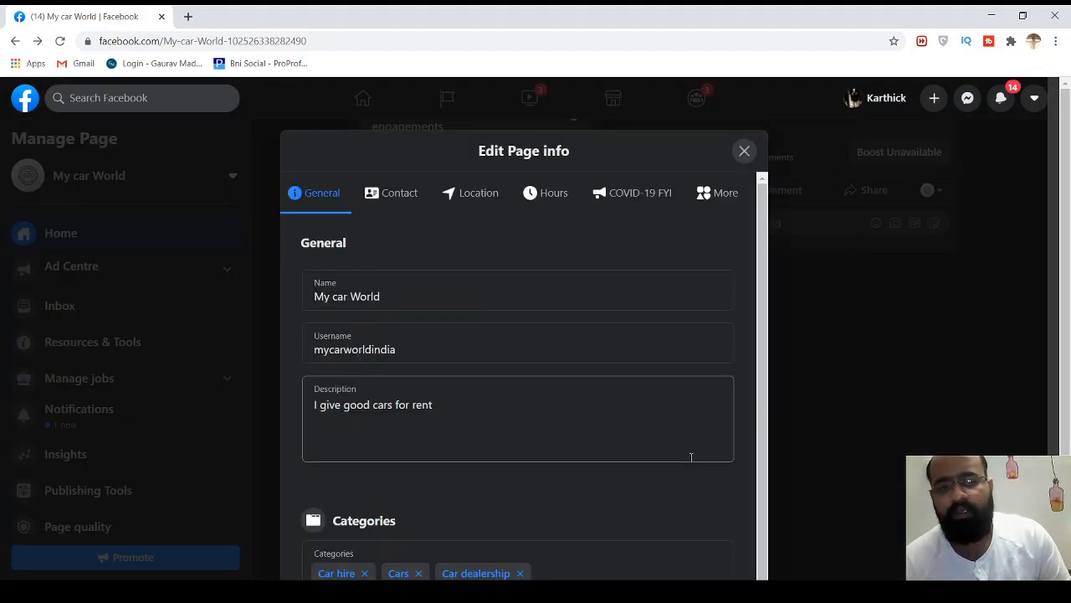
pyautogui.scroll(-1, 523, 419)
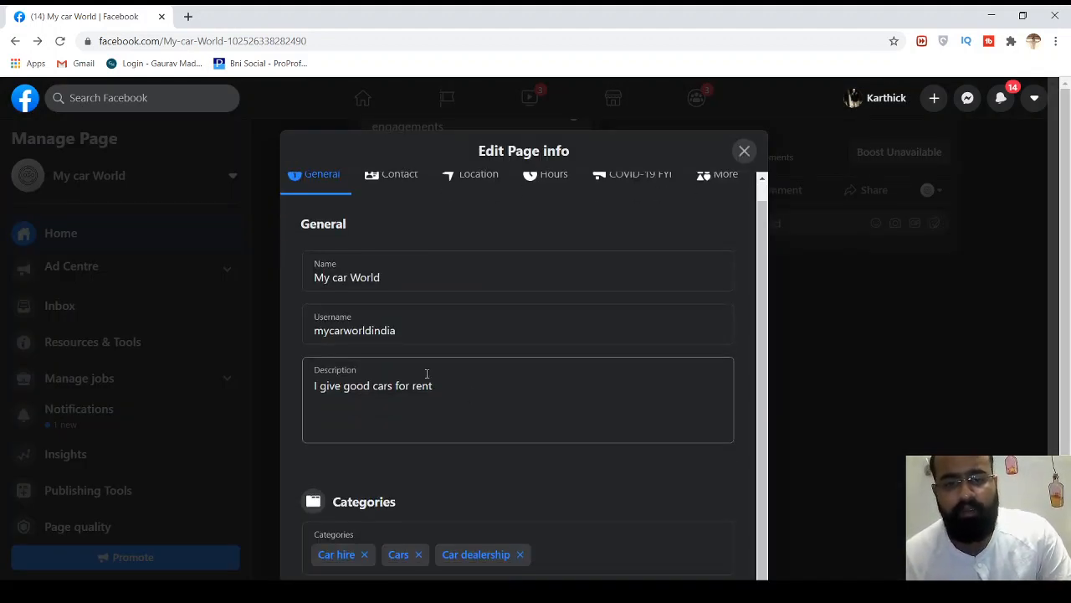
pyautogui.scroll(-1, 451, 374)
pyautogui.scroll(1, 550, 310)
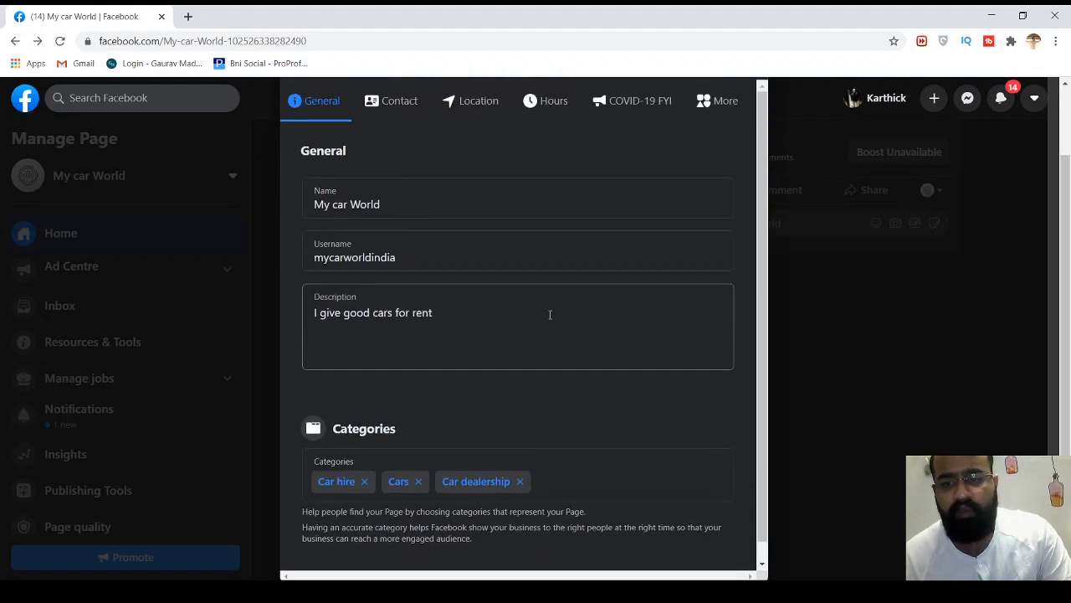
pyautogui.scroll(1, 555, 345)
pyautogui.scroll(-2, 557, 363)
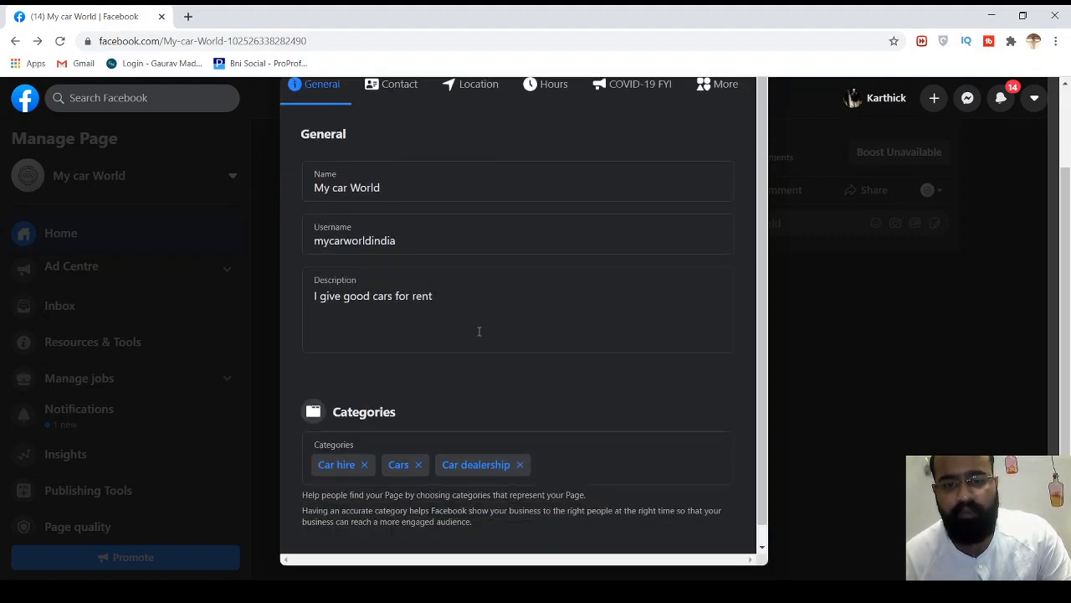
pyautogui.scroll(2, 478, 332)
# Step: In the Page's contact details, set the country code to India (IN+91) and enter the business phone number
pyautogui.click(381, 193)
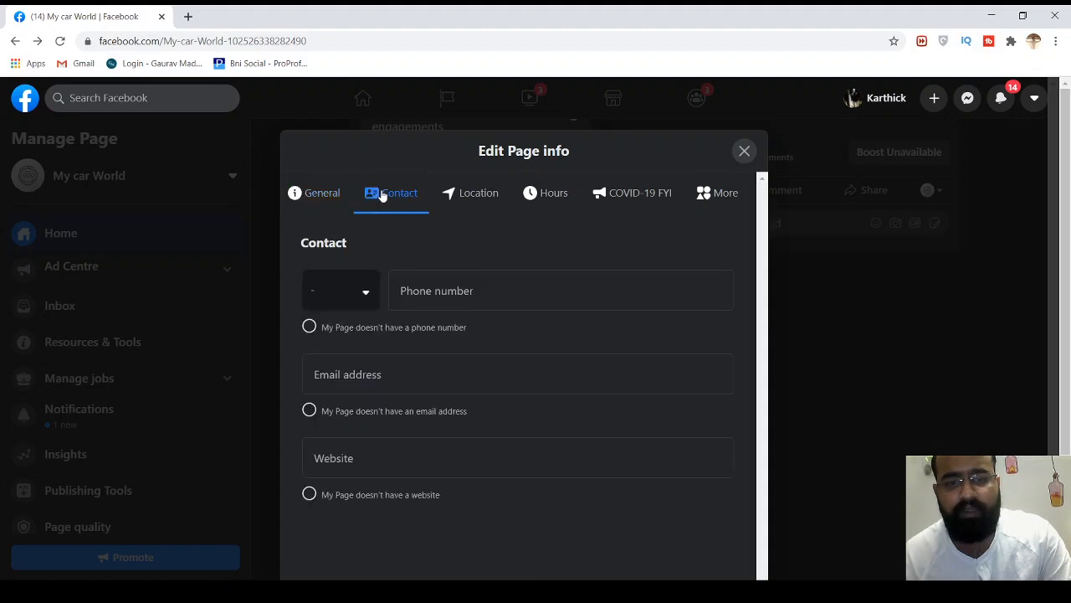
pyautogui.click(447, 288)
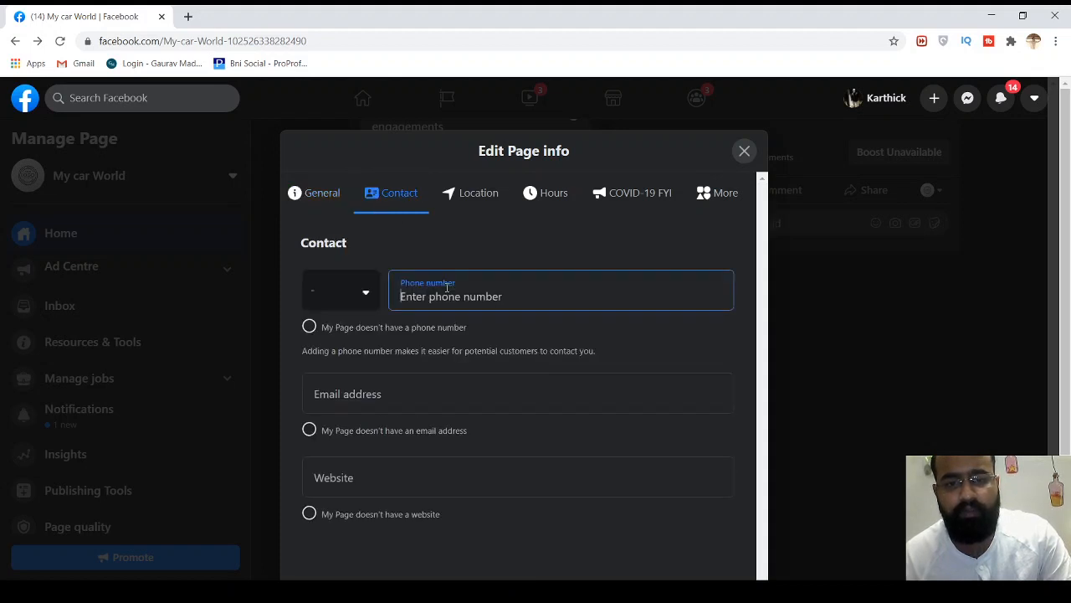
pyautogui.click(370, 291)
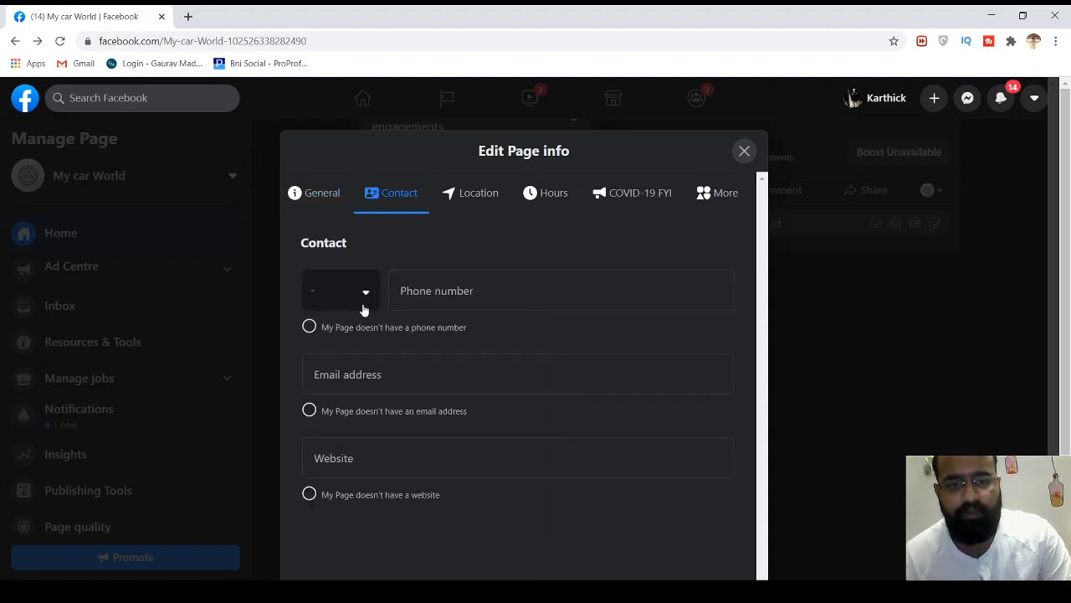
pyautogui.click(342, 294)
pyautogui.click(342, 294)
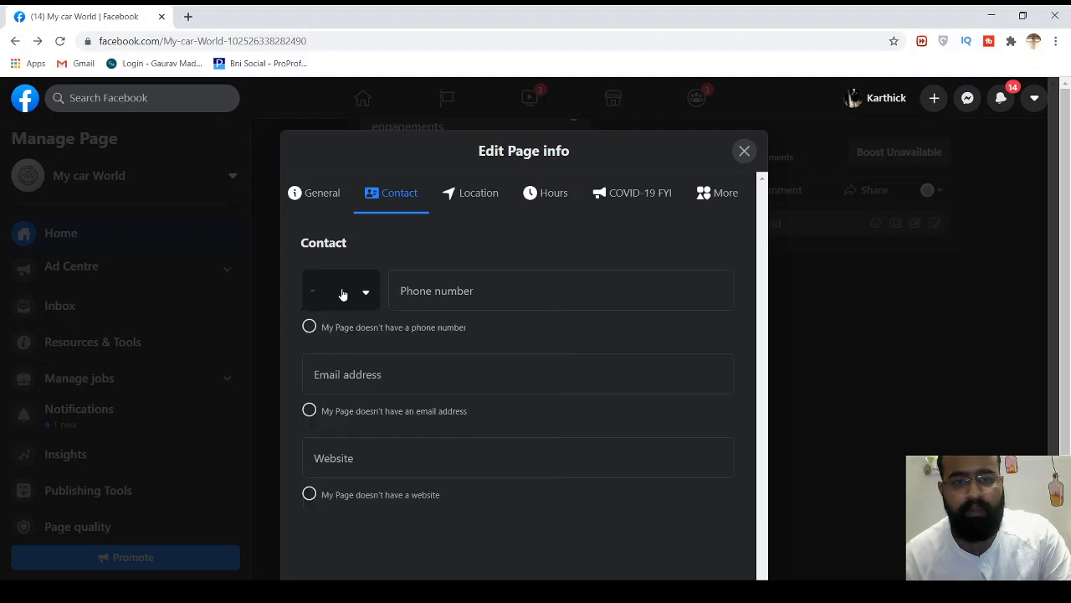
pyautogui.click(342, 294)
pyautogui.write('in')
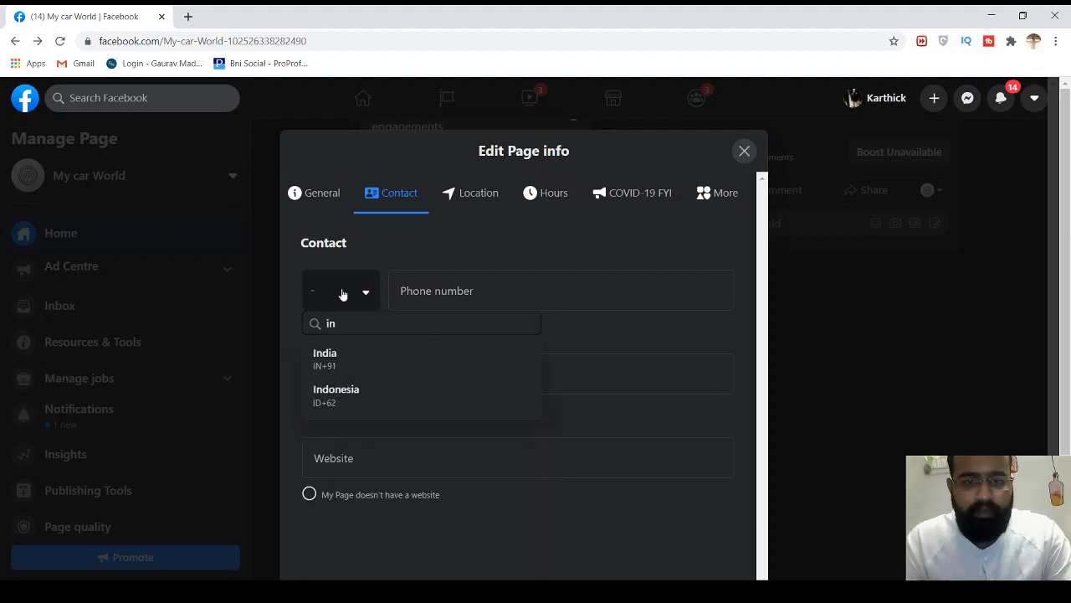
pyautogui.click(351, 352)
pyautogui.click(460, 284)
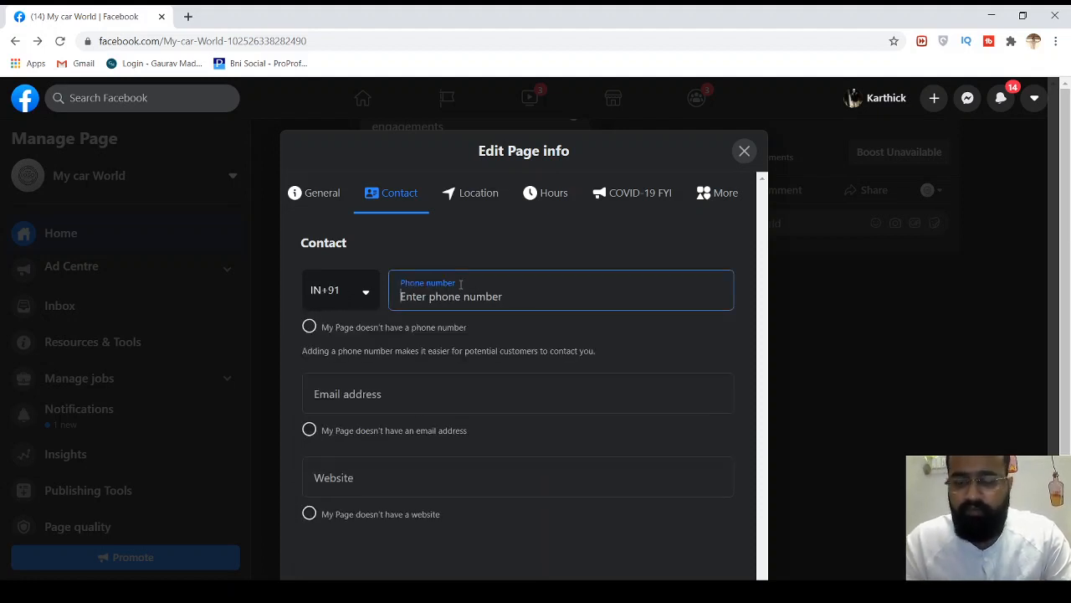
pyautogui.write('987')
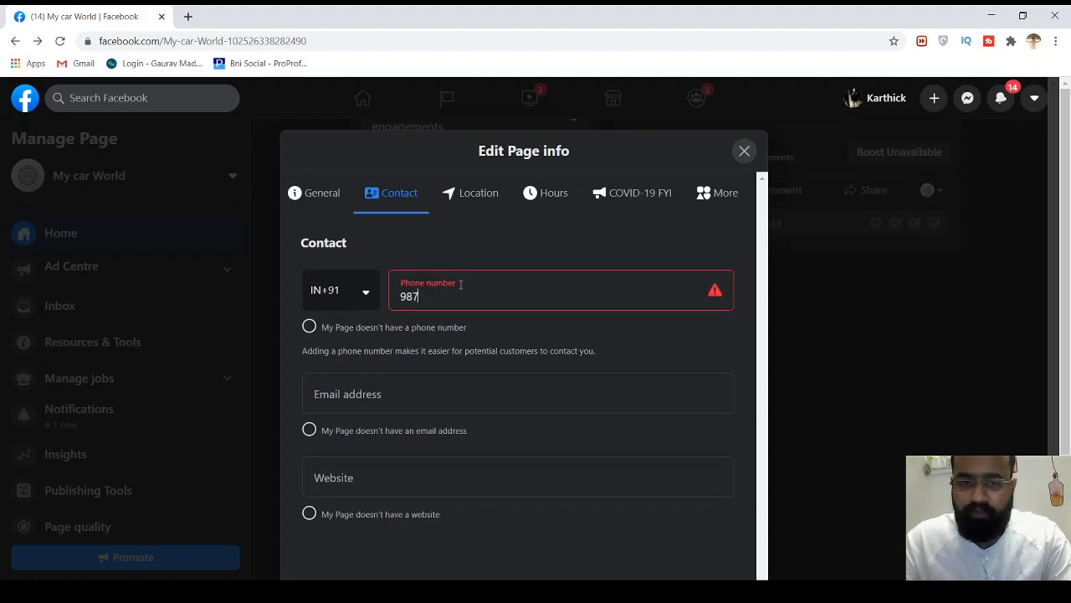
pyautogui.write('6543210')
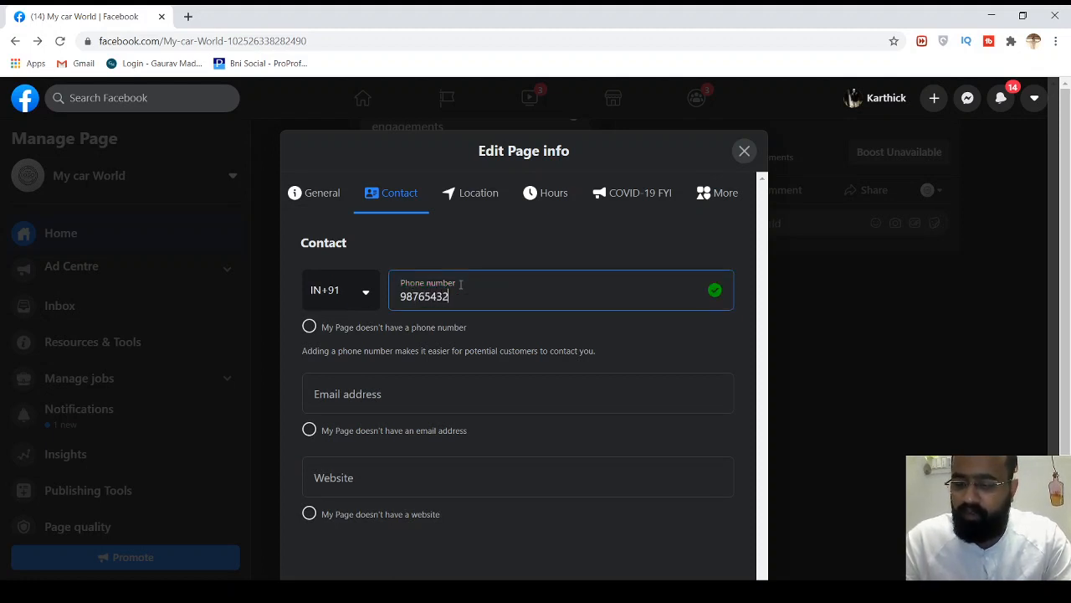
# Step: Enter the business e-mail address in the Page's contact details
pyautogui.click(391, 386)
pyautogui.write('test')
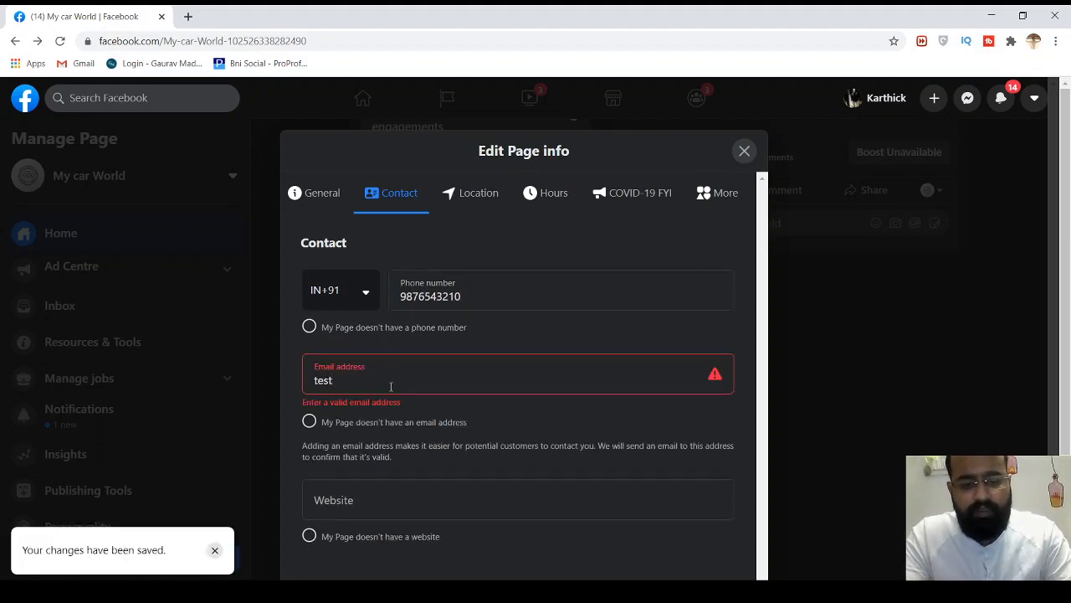
pyautogui.write('@testi')
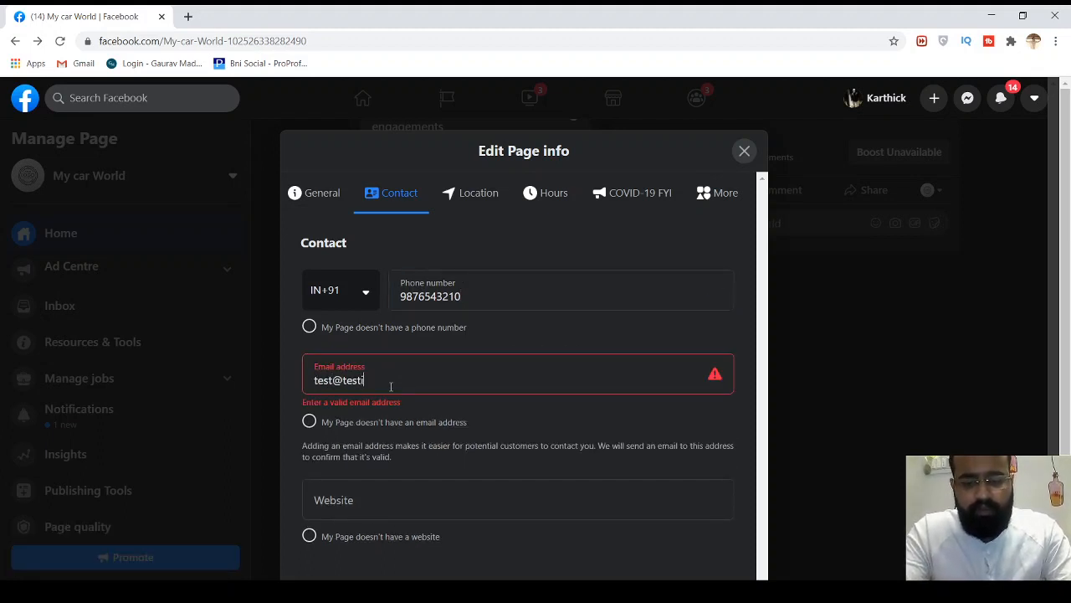
pyautogui.write('ng.com')
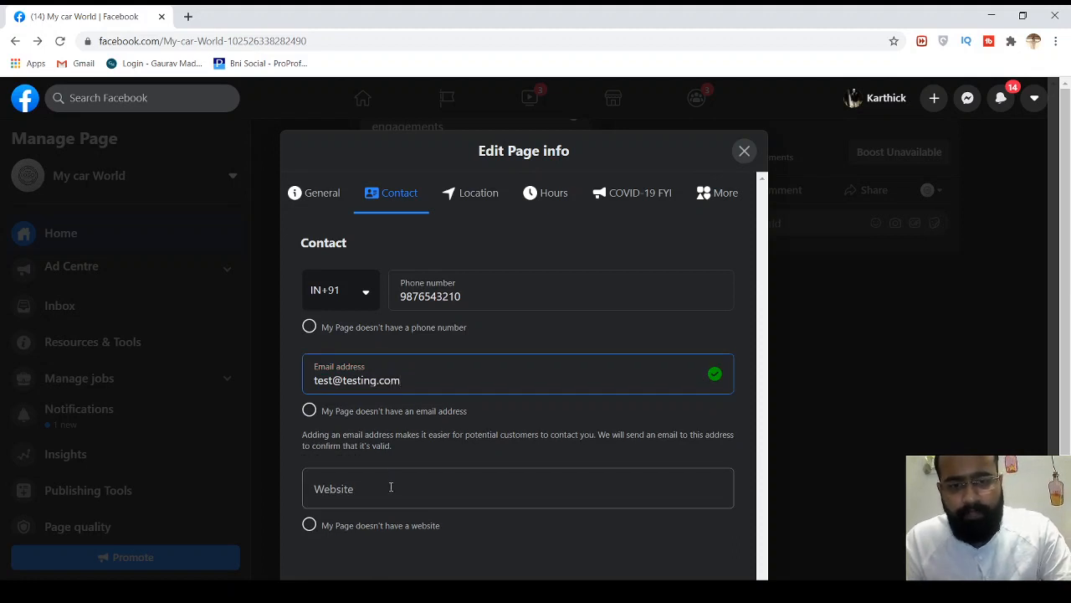
# Step: Set the Page's website to tester.com and check the completed contact details
pyautogui.click(391, 486)
pyautogui.write('test')
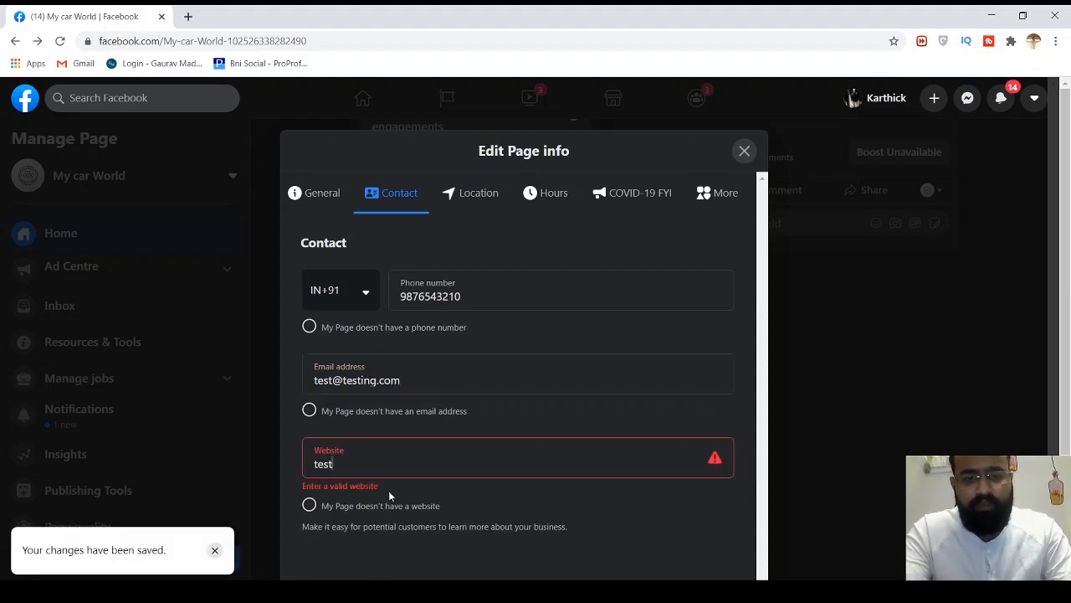
pyautogui.write('er.com')
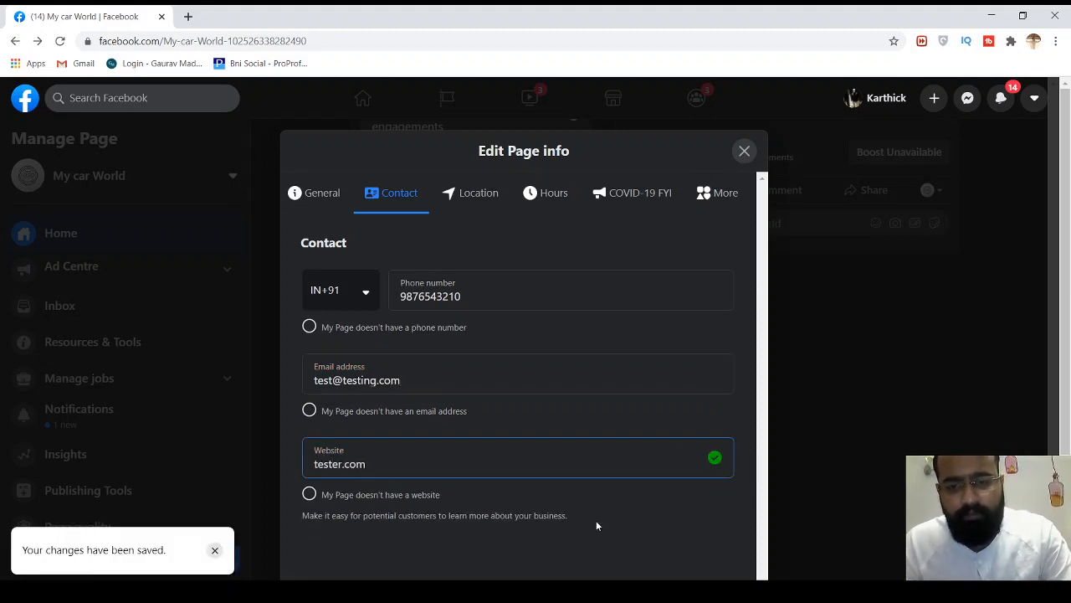
pyautogui.scroll(-2, 597, 526)
pyautogui.scroll(2, 597, 526)
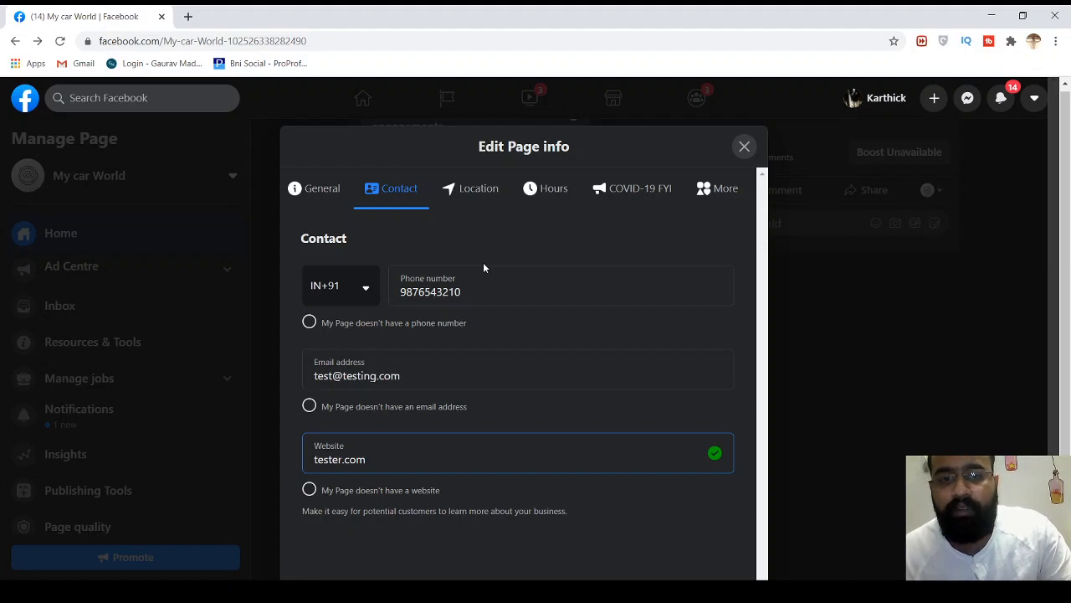
pyautogui.doubleClick(397, 365)
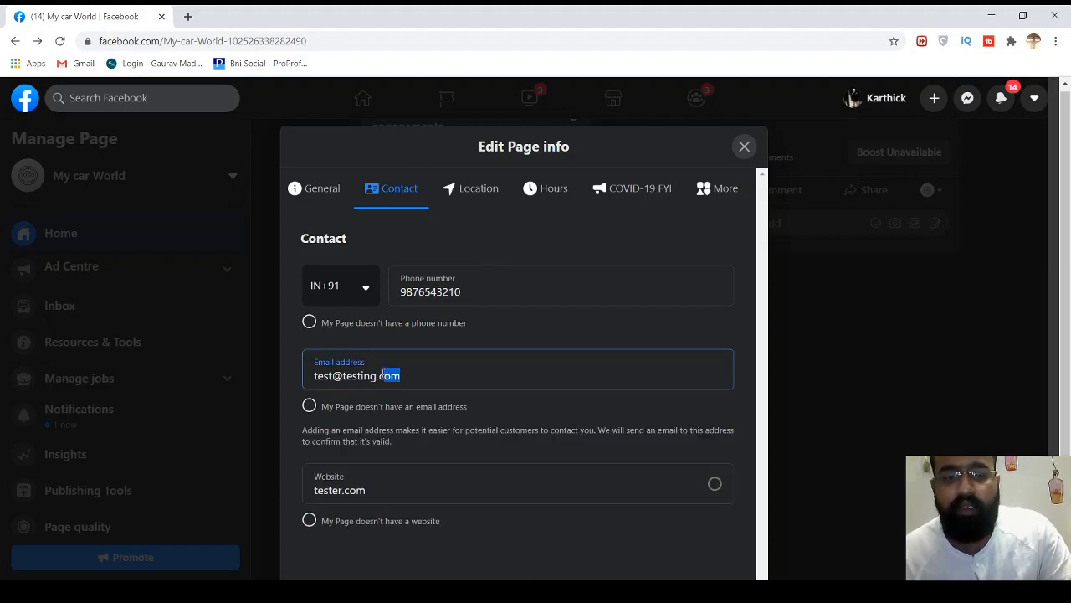
pyautogui.click(443, 369)
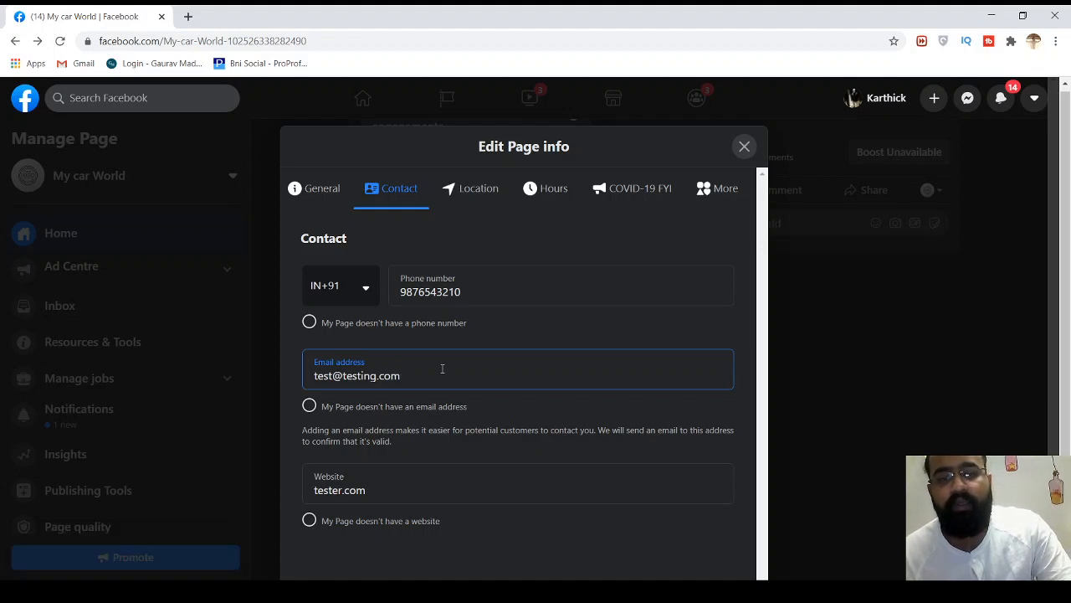
pyautogui.scroll(-2, 443, 369)
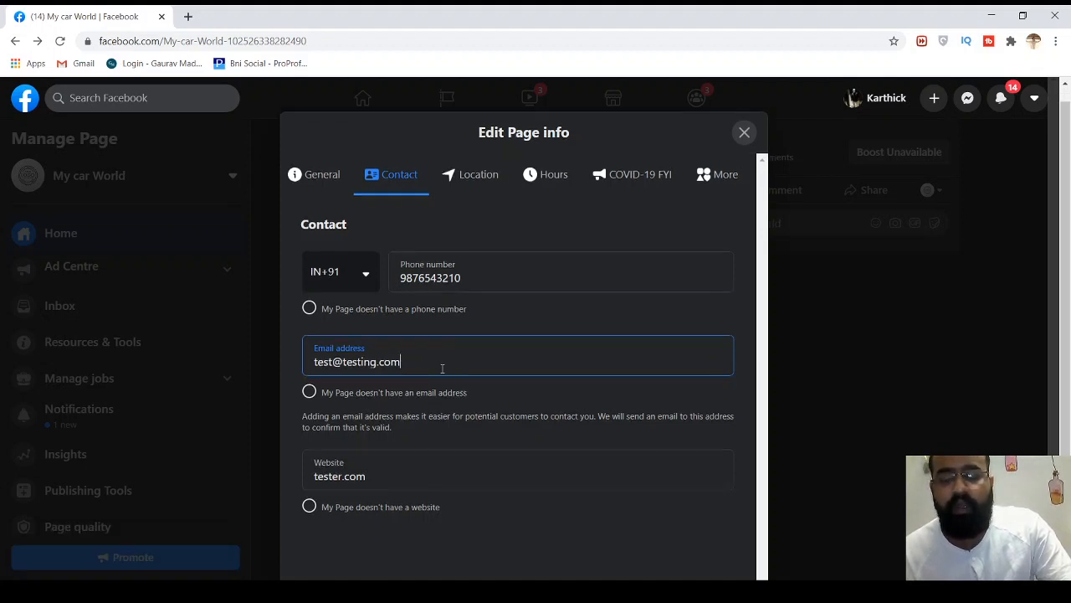
pyautogui.scroll(1, 494, 203)
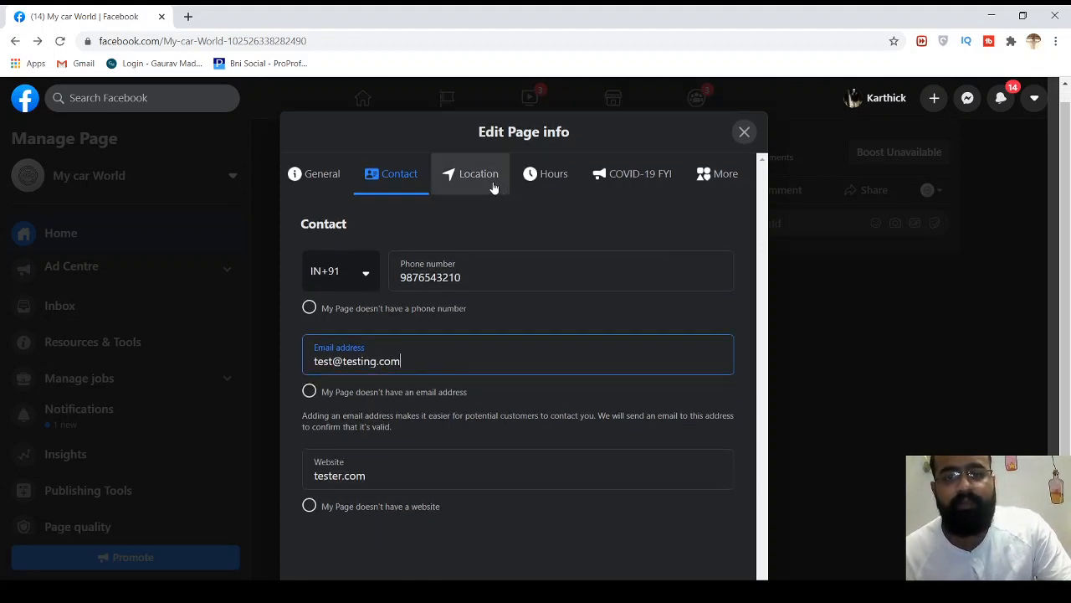
# Step: Open the Page's location details and try repositioning the pin on a zoomed-out map
pyautogui.click(495, 188)
pyautogui.click(483, 274)
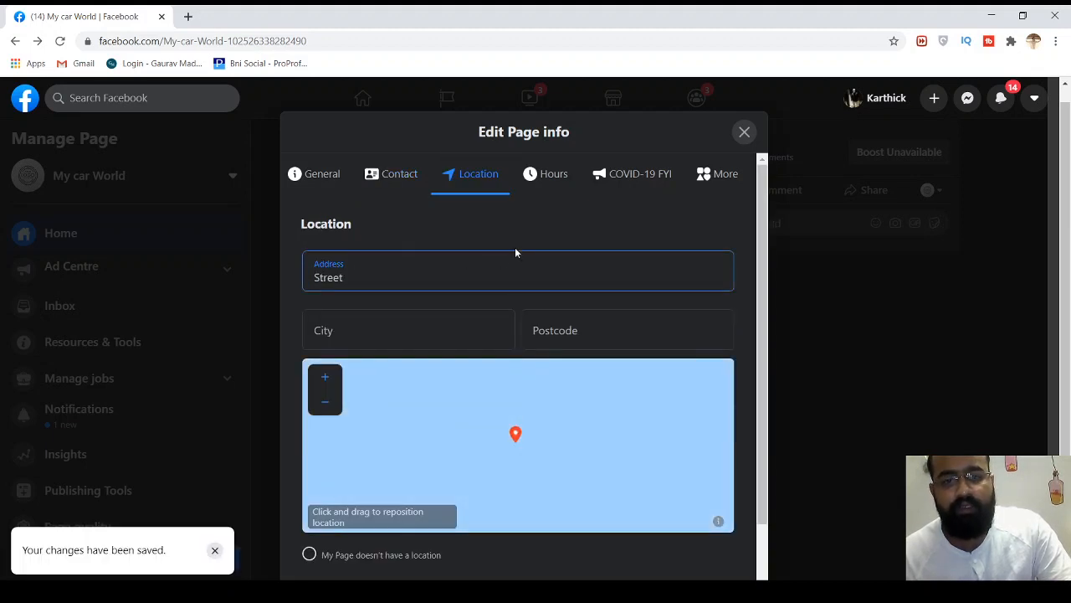
pyautogui.click(485, 241)
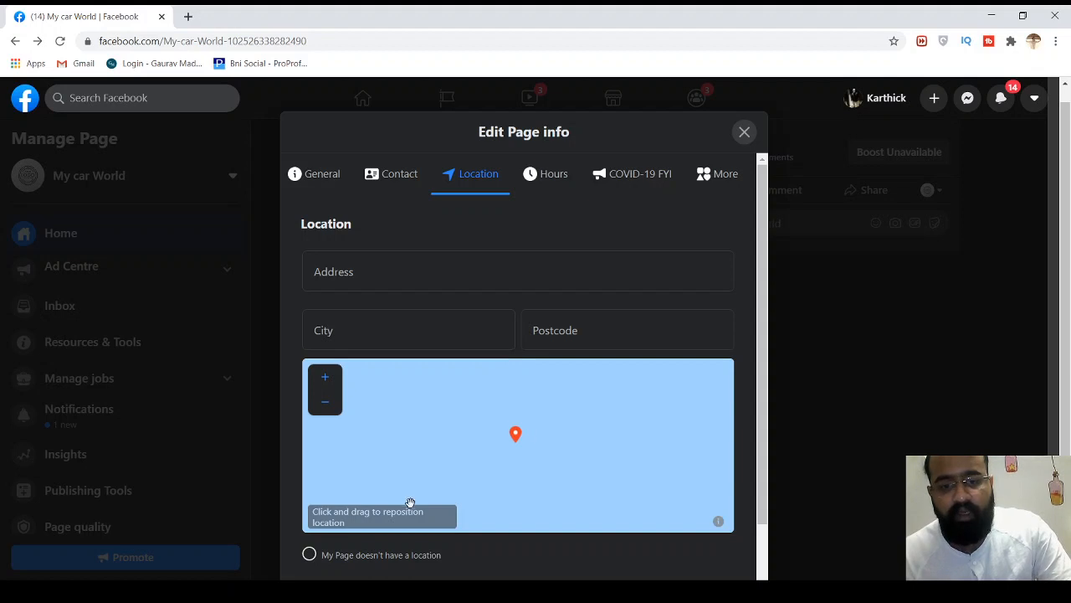
pyautogui.moveTo(536, 455); pyautogui.dragTo(469, 455)
pyautogui.click(327, 407)
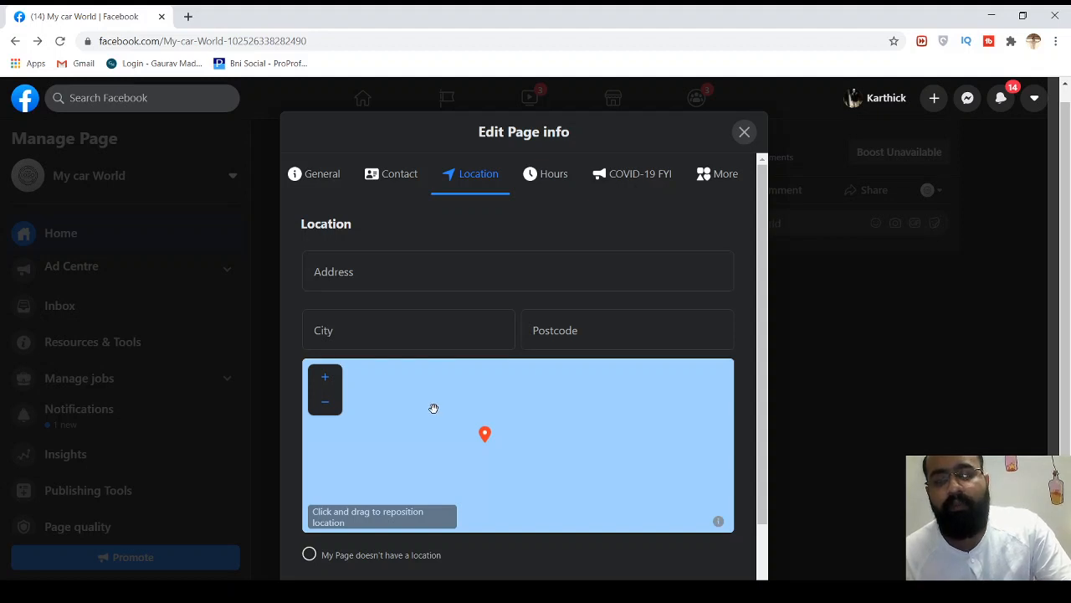
pyautogui.click(325, 414)
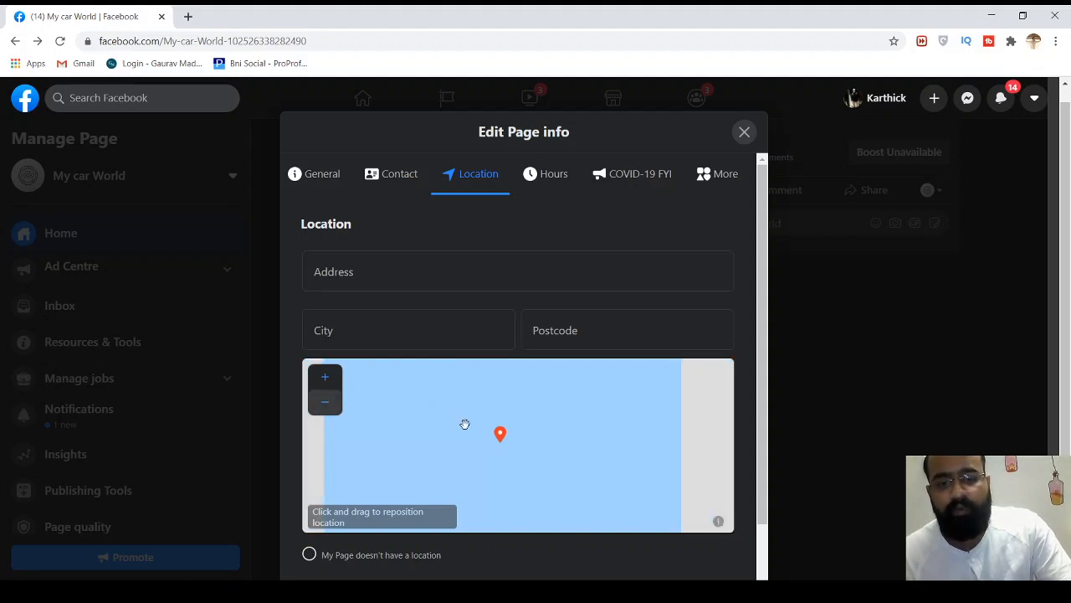
pyautogui.moveTo(482, 432)
pyautogui.mouseDown()
pyautogui.moveTo(555, 454)
pyautogui.moveTo(513, 434)
pyautogui.mouseUp()
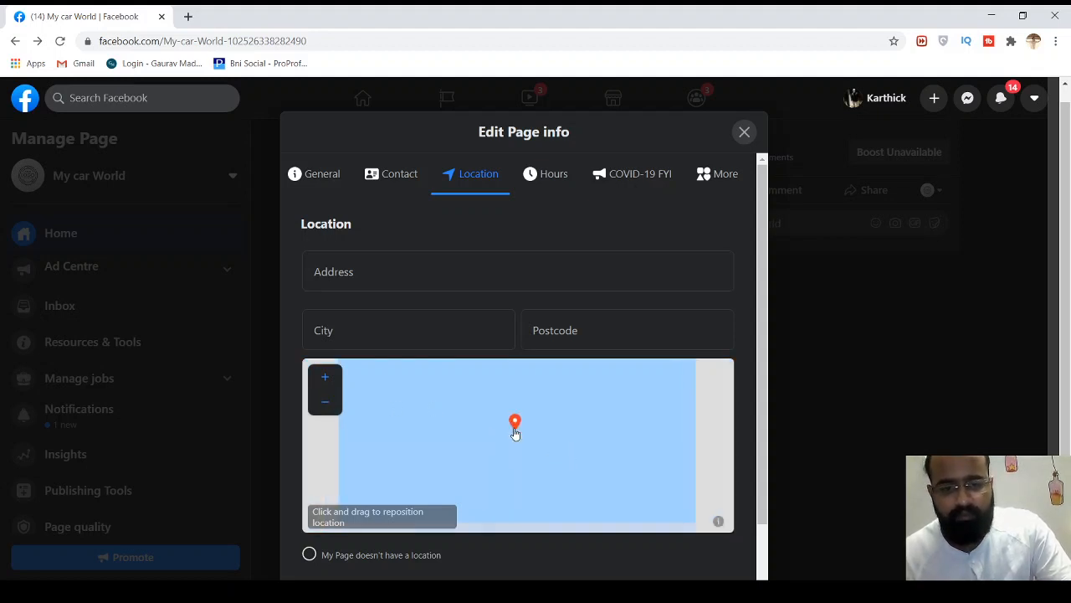
# Step: Try to mark the Page as not having a location and reopen the location details to check the choice
pyautogui.click(310, 556)
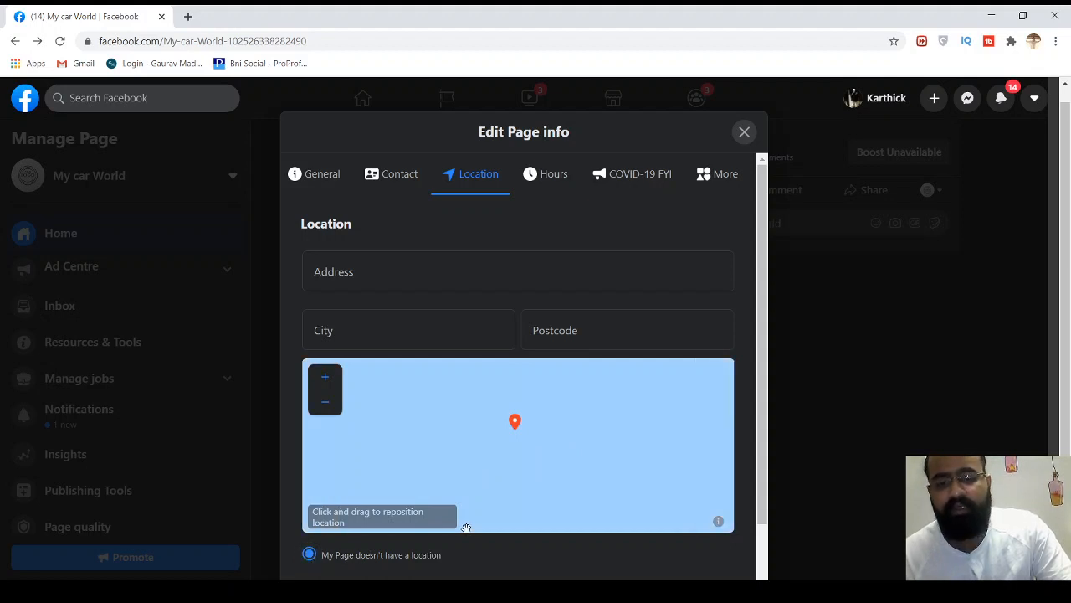
pyautogui.click(535, 181)
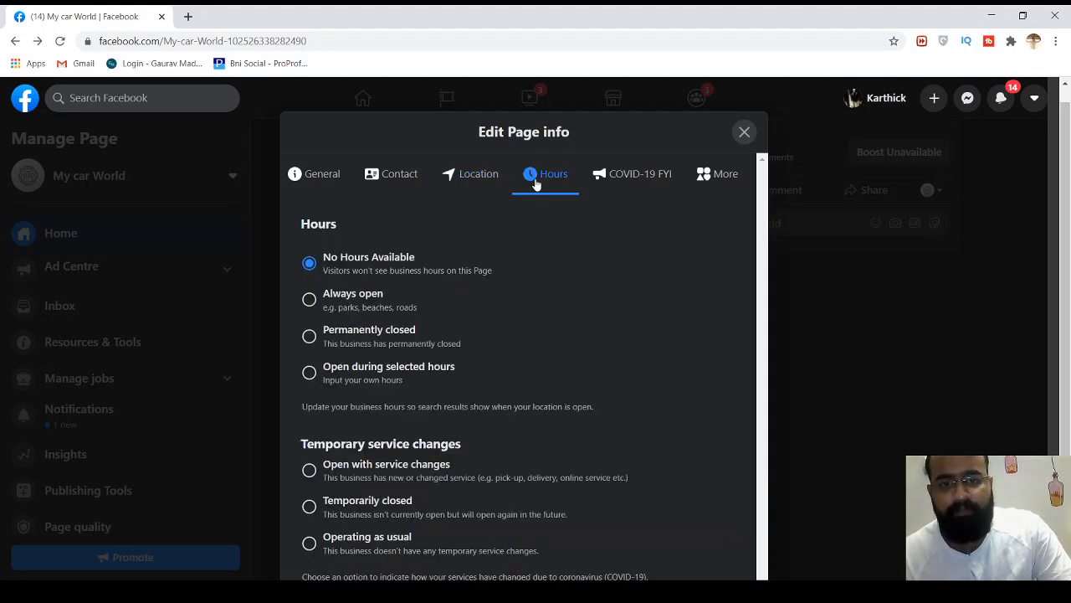
pyautogui.click(491, 181)
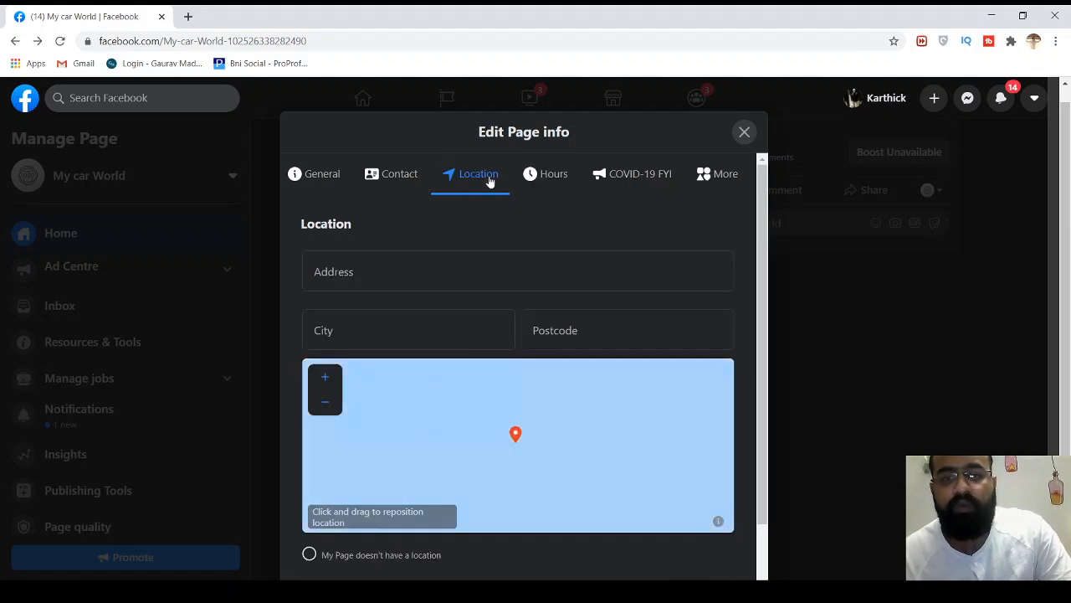
# Step: Set the Page's business hours to Always open
pyautogui.click(550, 195)
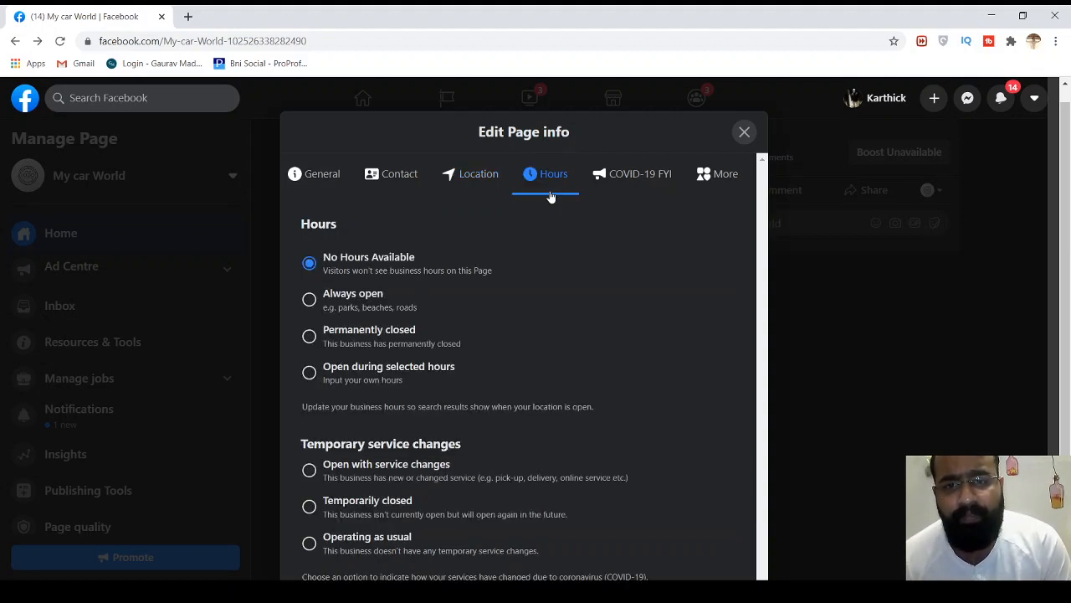
pyautogui.scroll(-1, 538, 289)
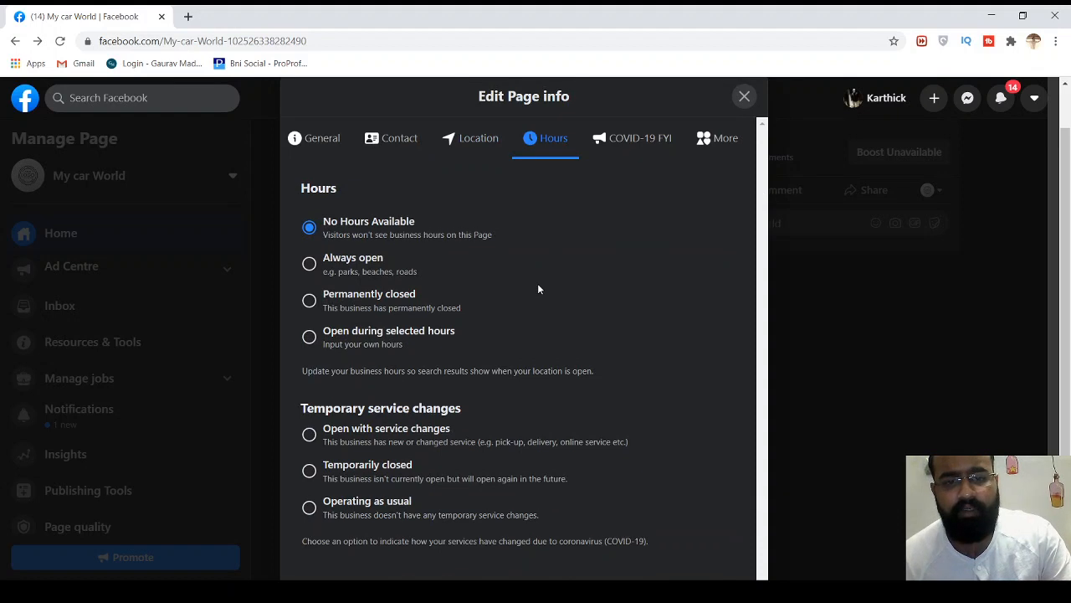
pyautogui.click(310, 262)
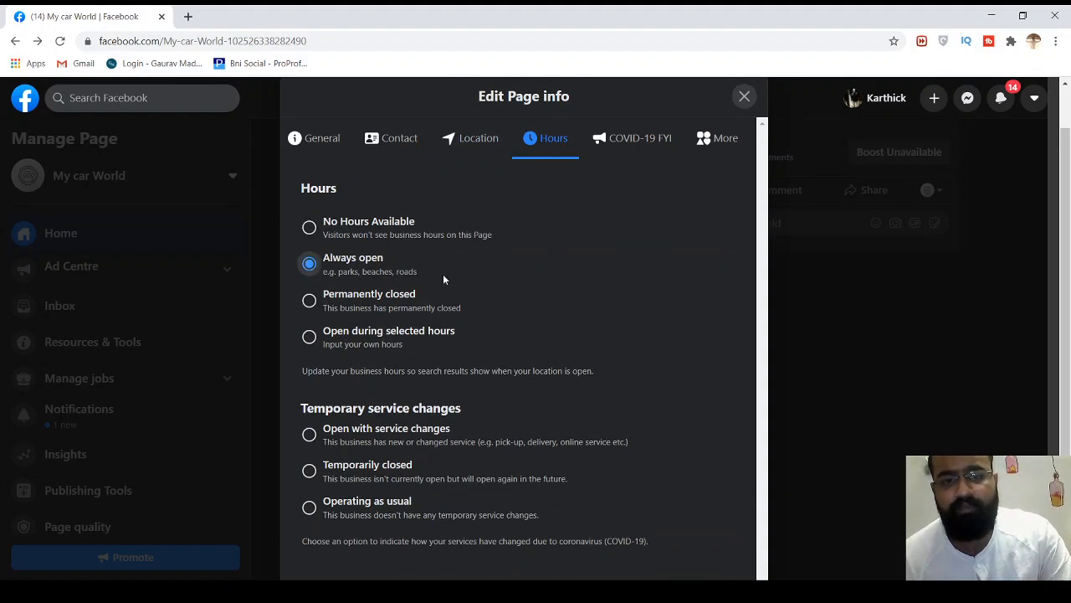
pyautogui.scroll(-1, 442, 276)
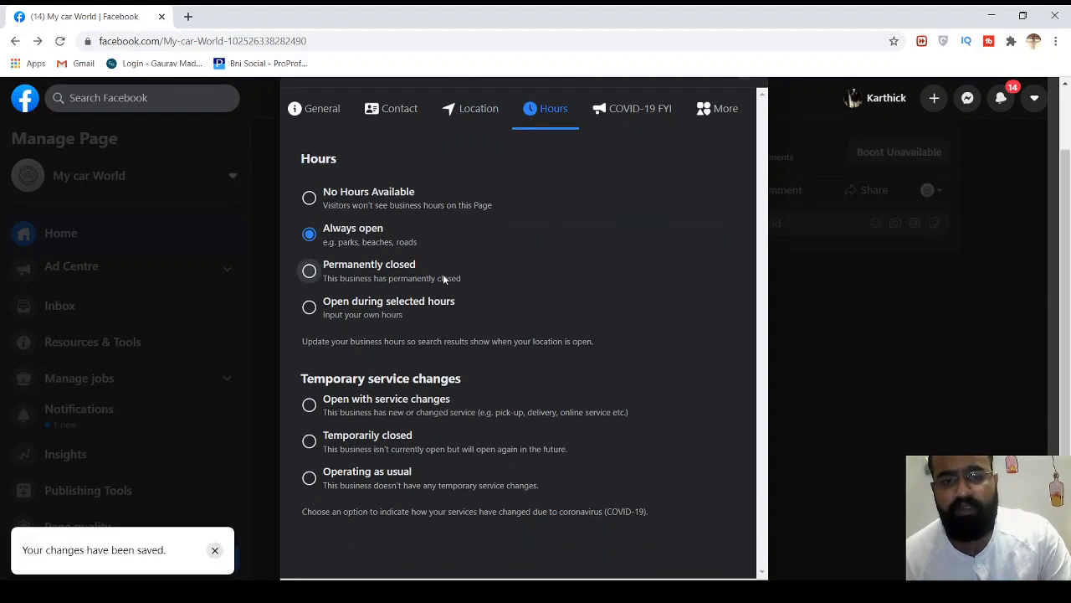
# Step: Try Open during selected hours by browsing Monday's opening times, and return the business hours to Always open
pyautogui.click(352, 309)
pyautogui.scroll(-2, 475, 315)
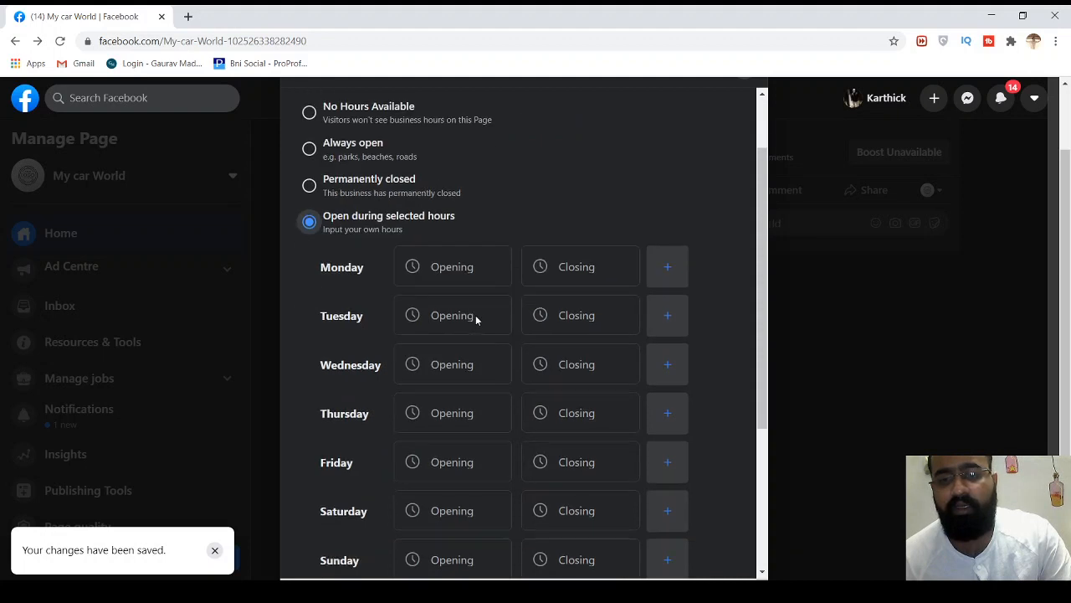
pyautogui.click(509, 263)
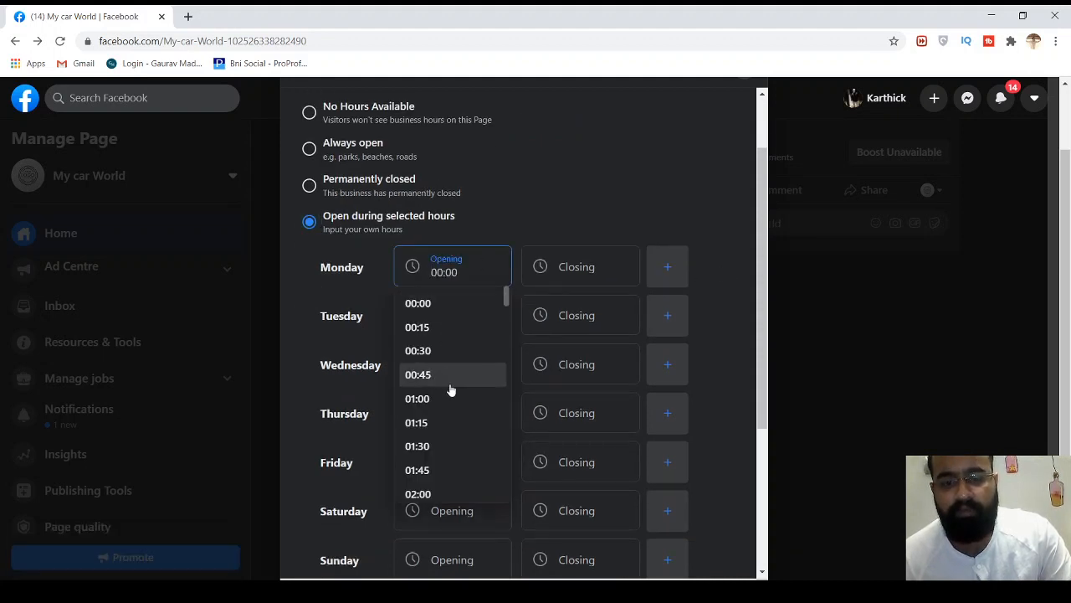
pyautogui.scroll(-2, 450, 389)
pyautogui.scroll(-3, 452, 454)
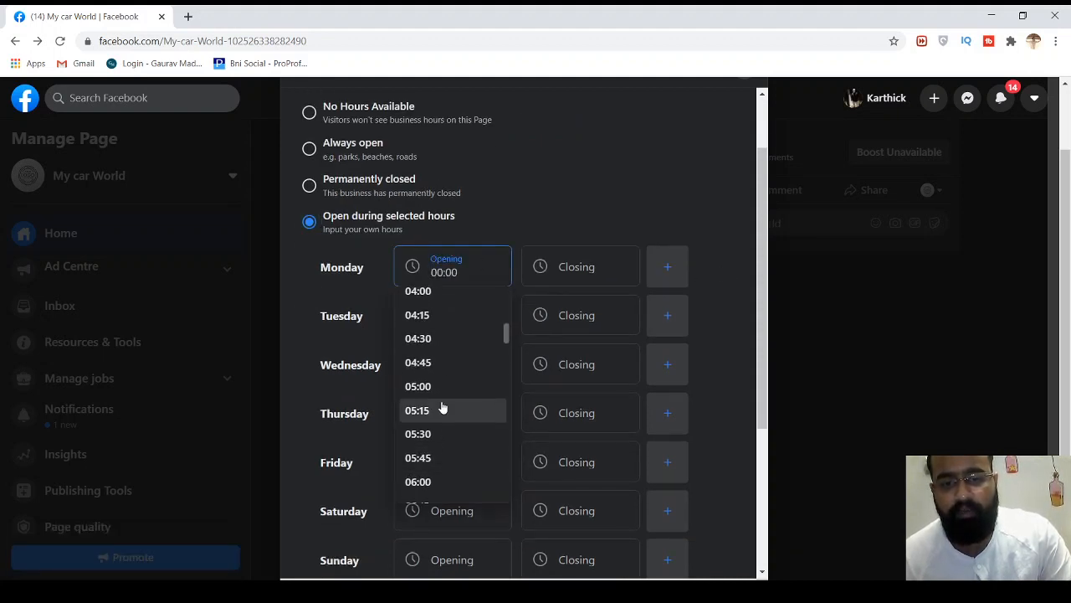
pyautogui.scroll(2, 388, 182)
pyautogui.scroll(-2, 454, 380)
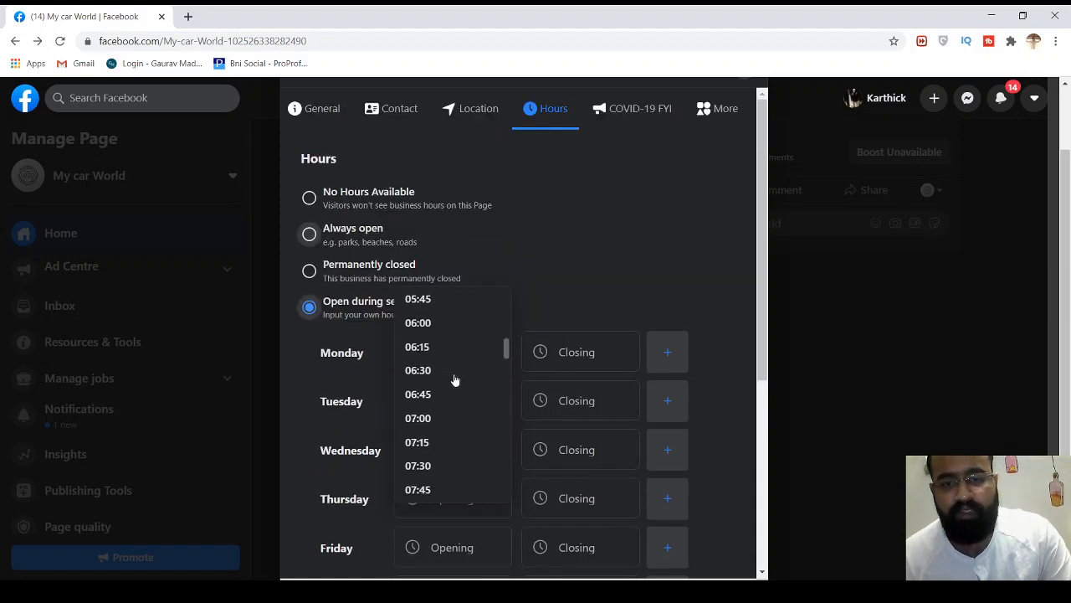
pyautogui.scroll(-7, 455, 380)
pyautogui.scroll(-4, 455, 380)
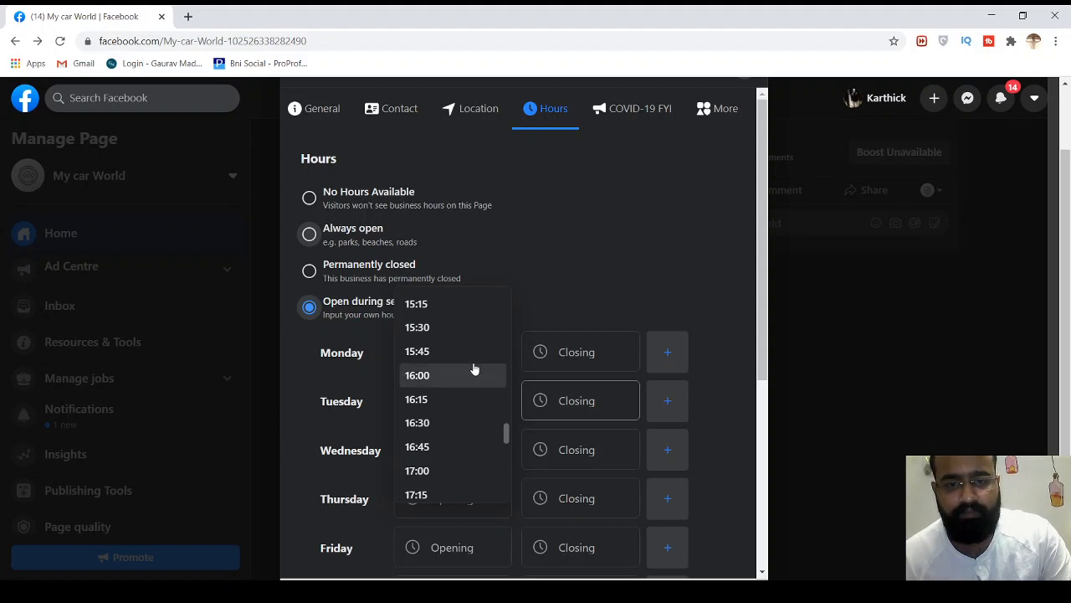
pyautogui.click(309, 237)
pyautogui.click(309, 235)
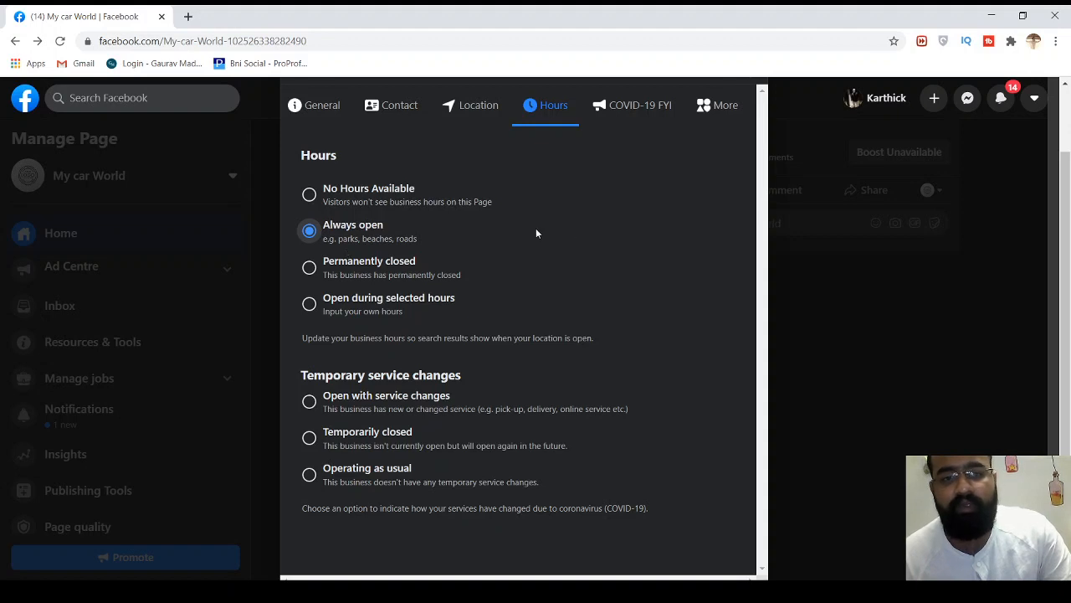
# Step: Review the hours options and set the temporary service changes to Operating as usual
pyautogui.scroll(-1, 542, 228)
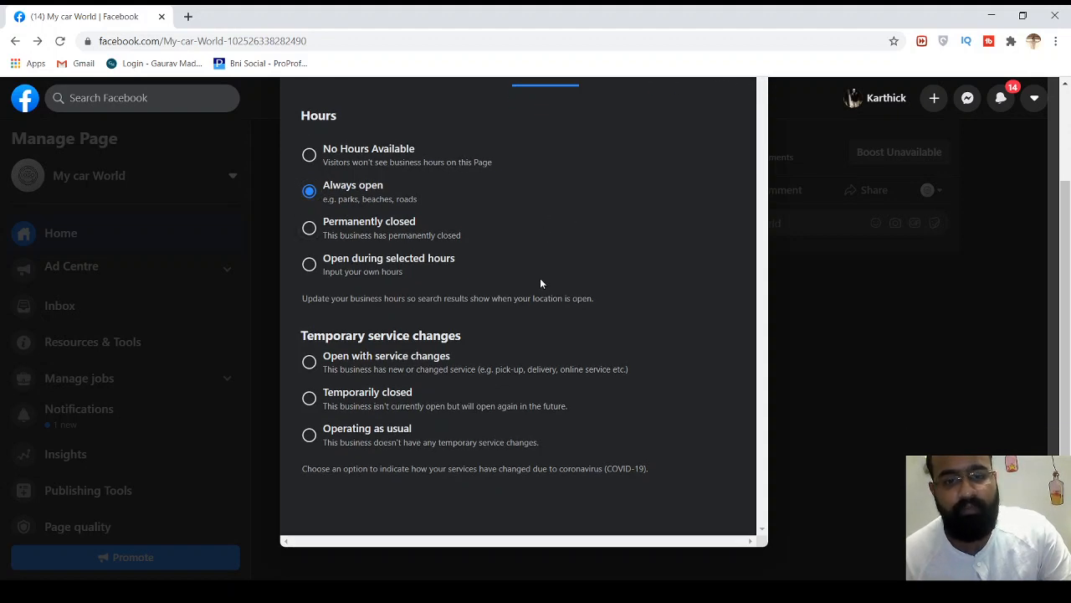
pyautogui.scroll(-1, 540, 283)
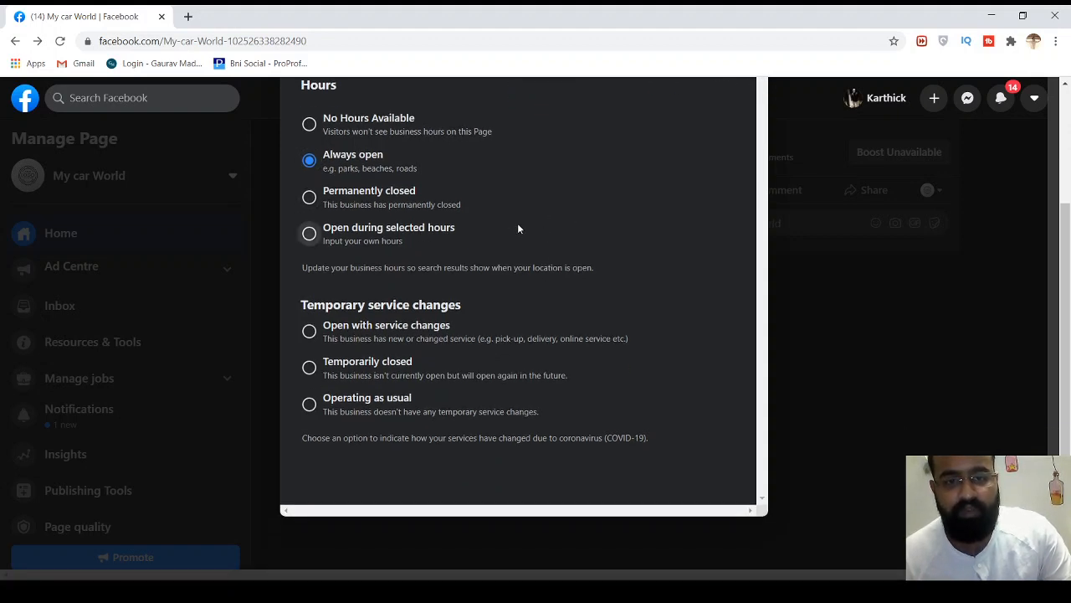
pyautogui.scroll(1, 557, 318)
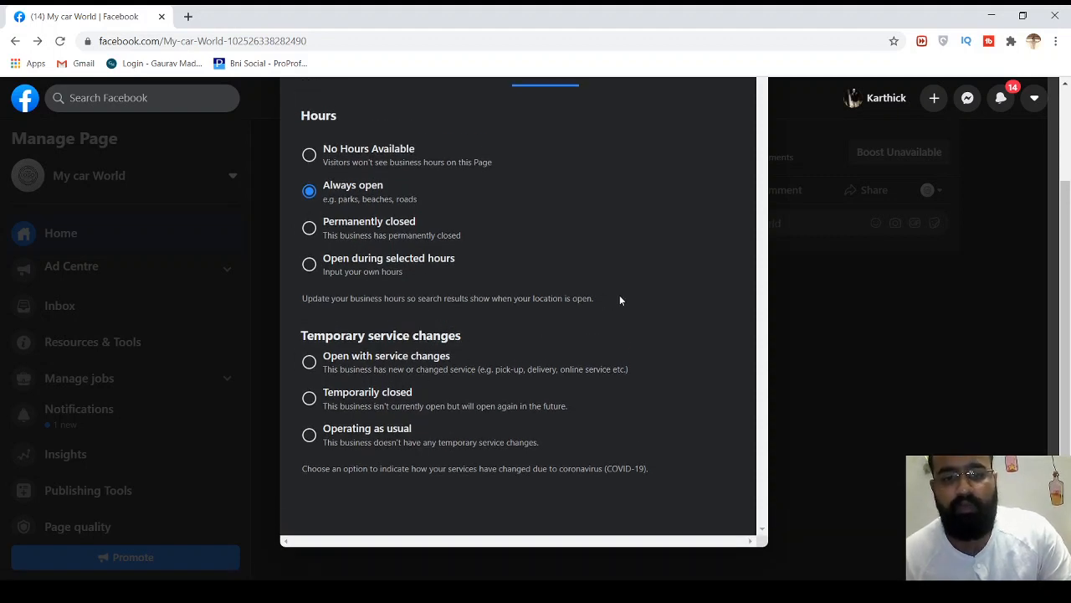
pyautogui.scroll(1, 619, 296)
pyautogui.scroll(1, 620, 300)
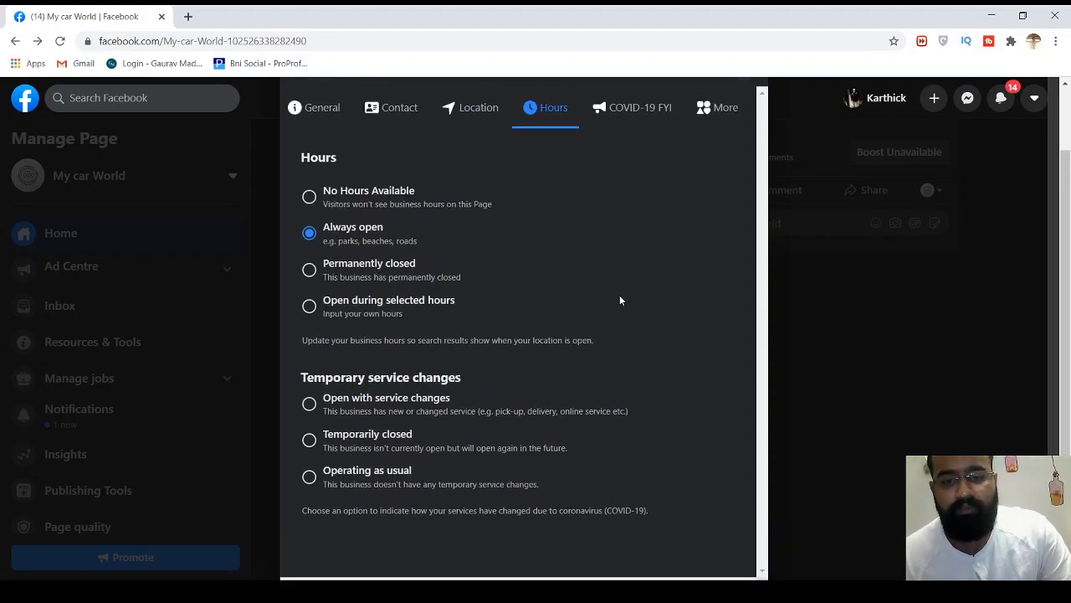
pyautogui.click(310, 487)
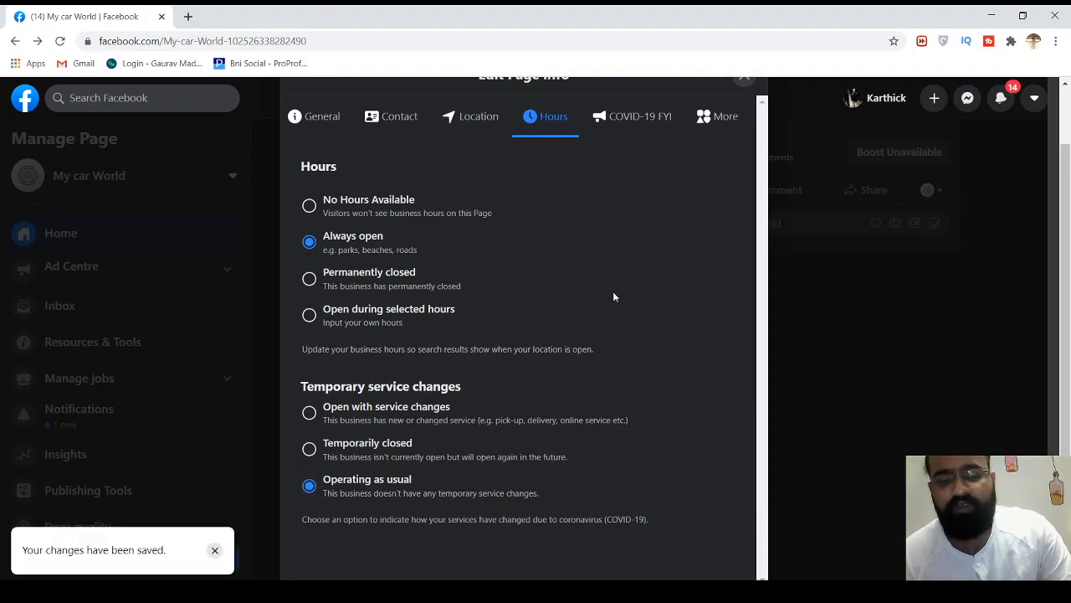
# Step: Try the Extra support option for the Page's COVID-19 update and return the choice to None
pyautogui.click(636, 122)
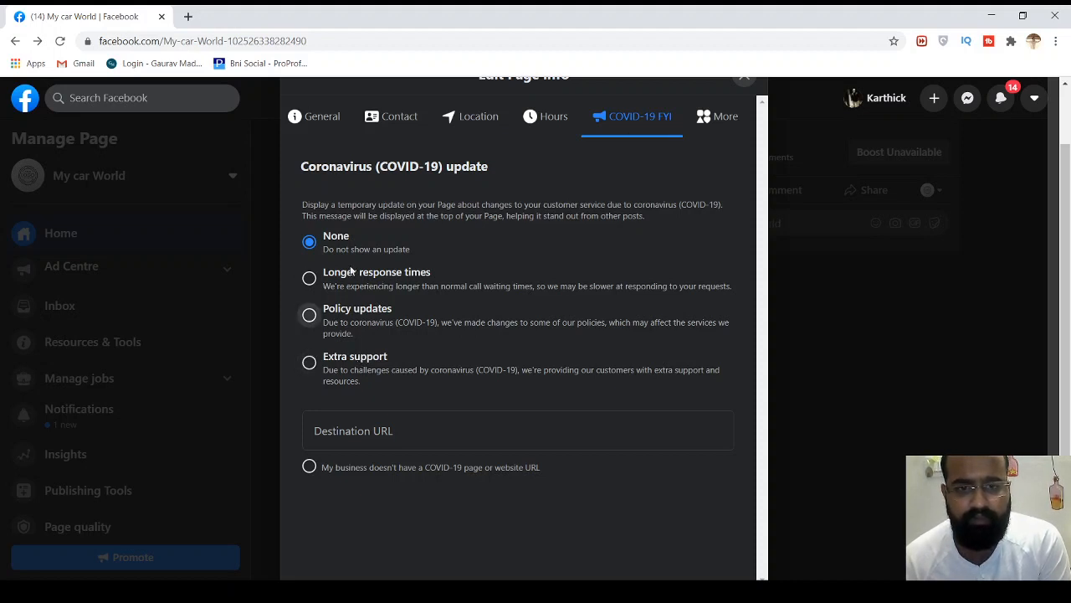
pyautogui.click(344, 360)
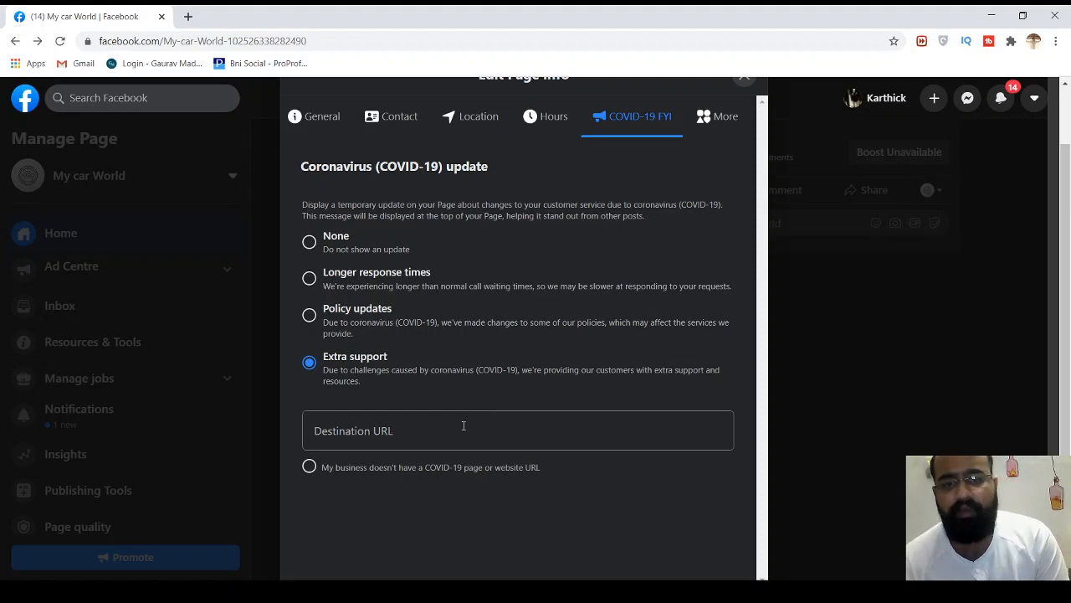
pyautogui.scroll(2, 612, 294)
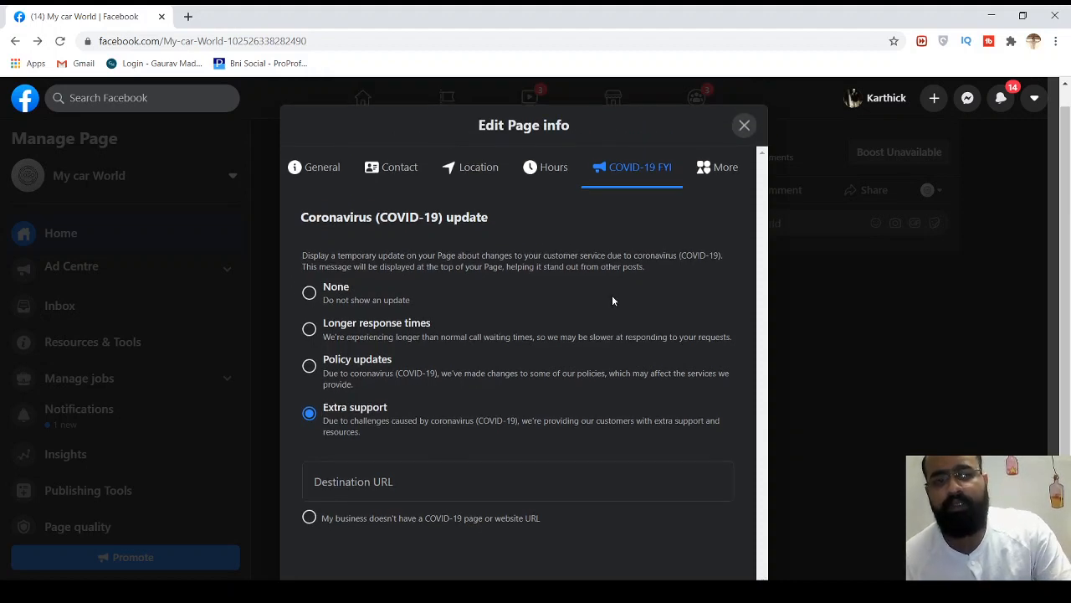
pyautogui.click(308, 295)
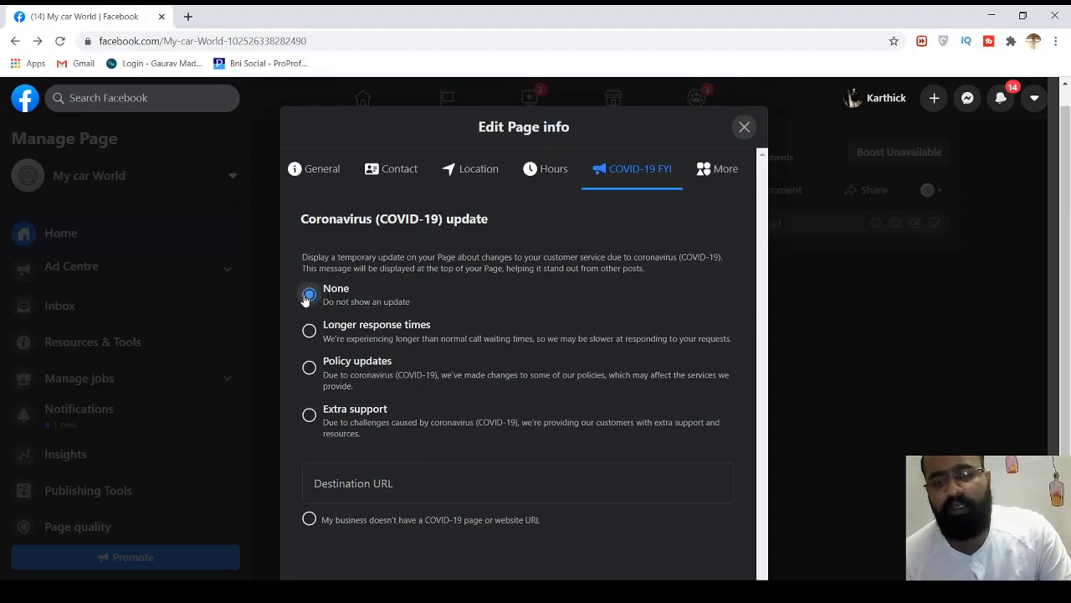
pyautogui.click(717, 187)
pyautogui.click(490, 259)
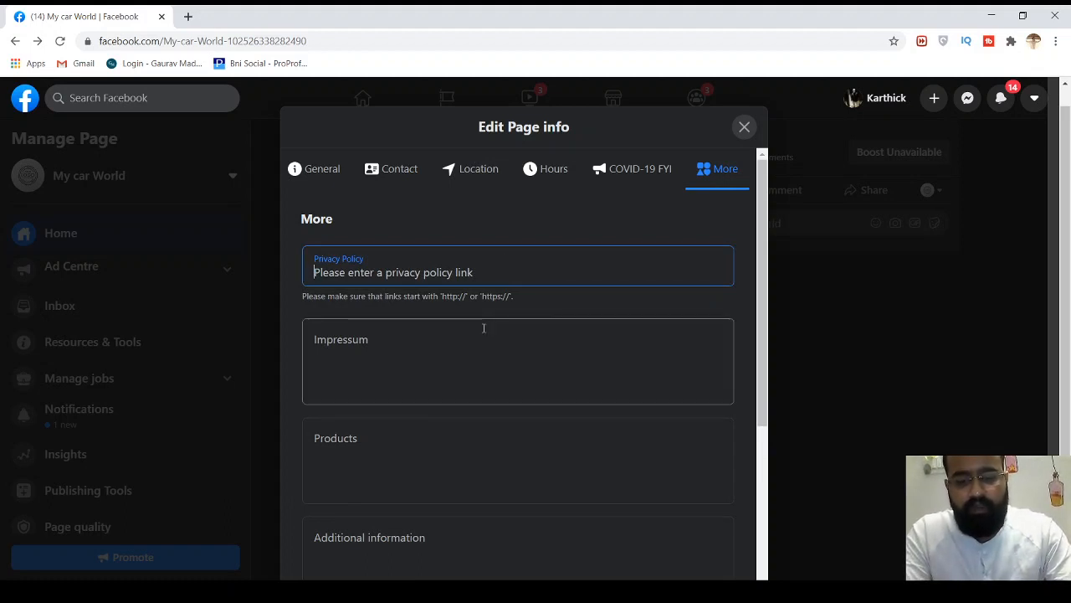
pyautogui.write('https')
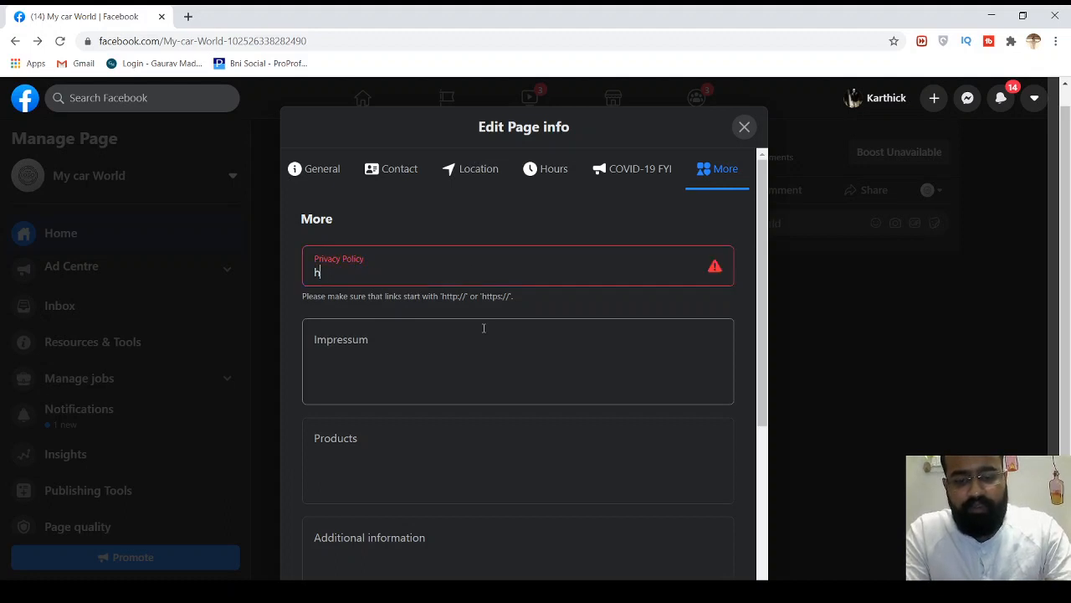
pyautogui.write('://')
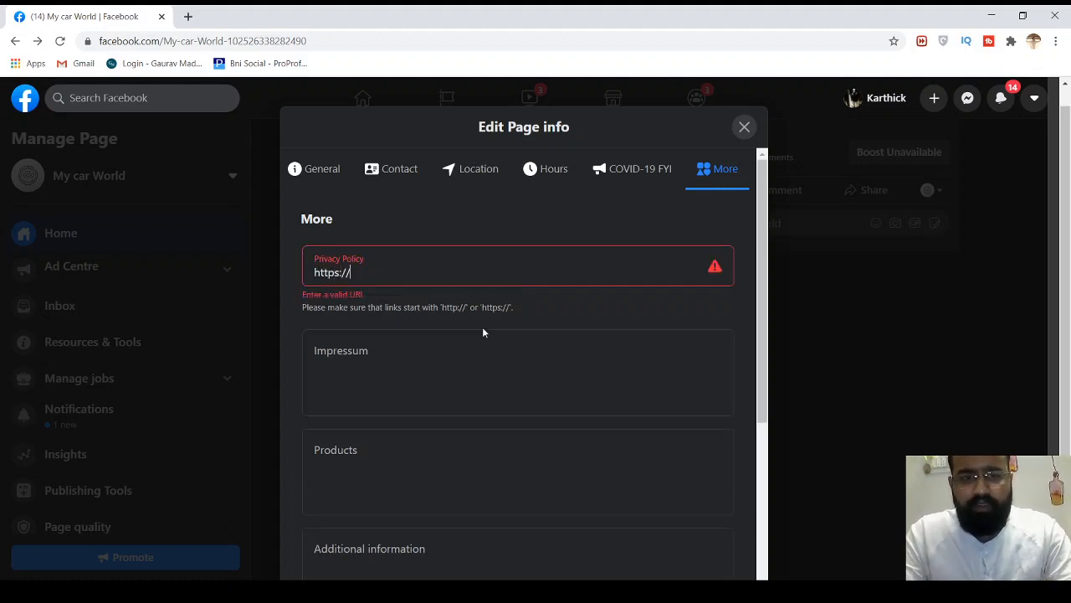
pyautogui.write('test')
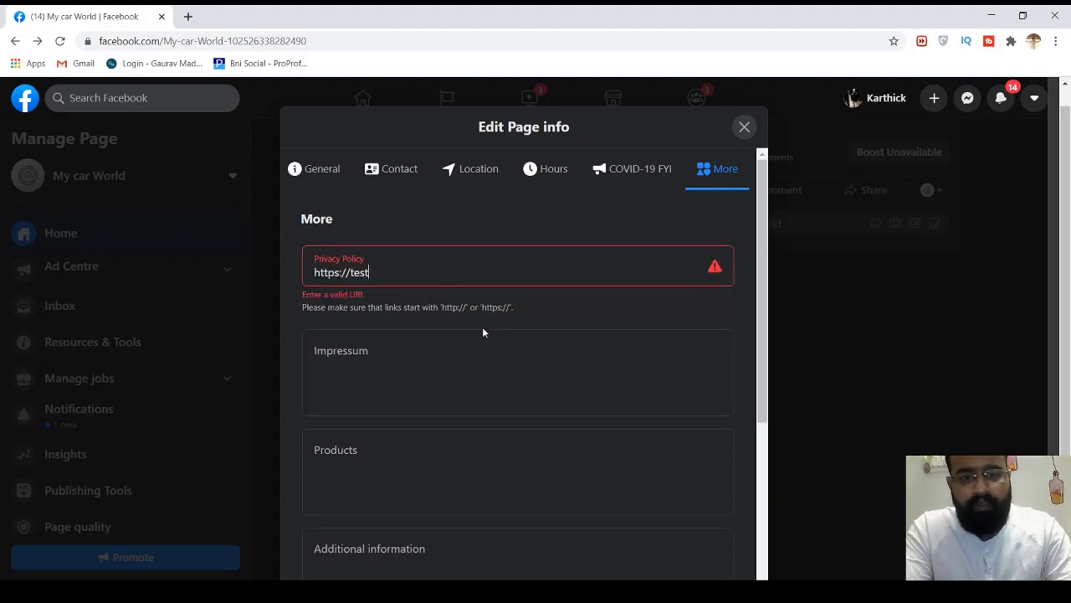
pyautogui.write('er.com/privacy')
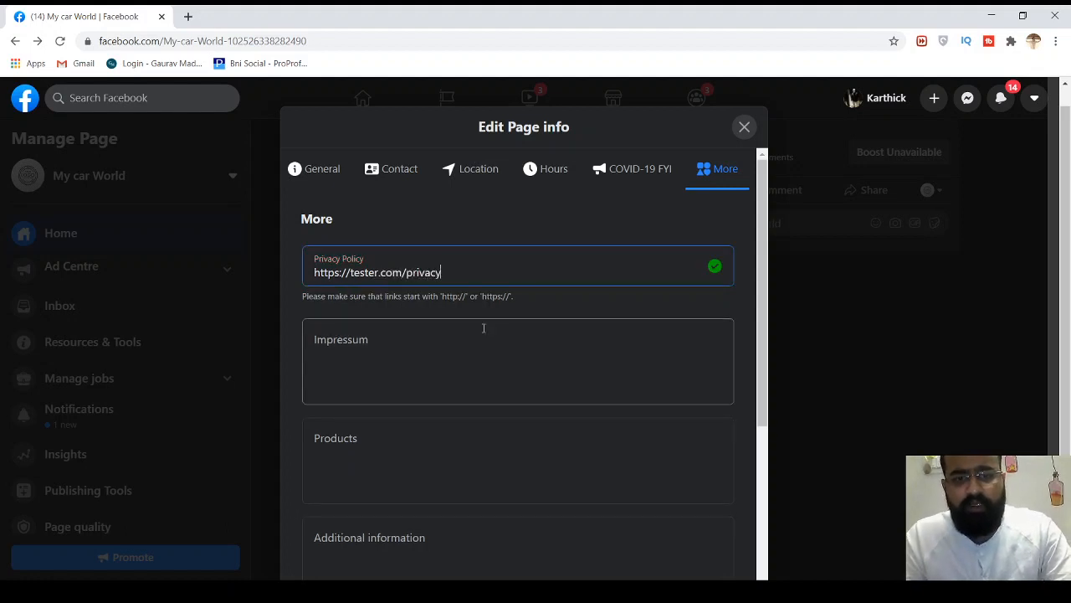
# Step: Try entering "about" as the Page's Impressum text, and clear the field again
pyautogui.click(434, 329)
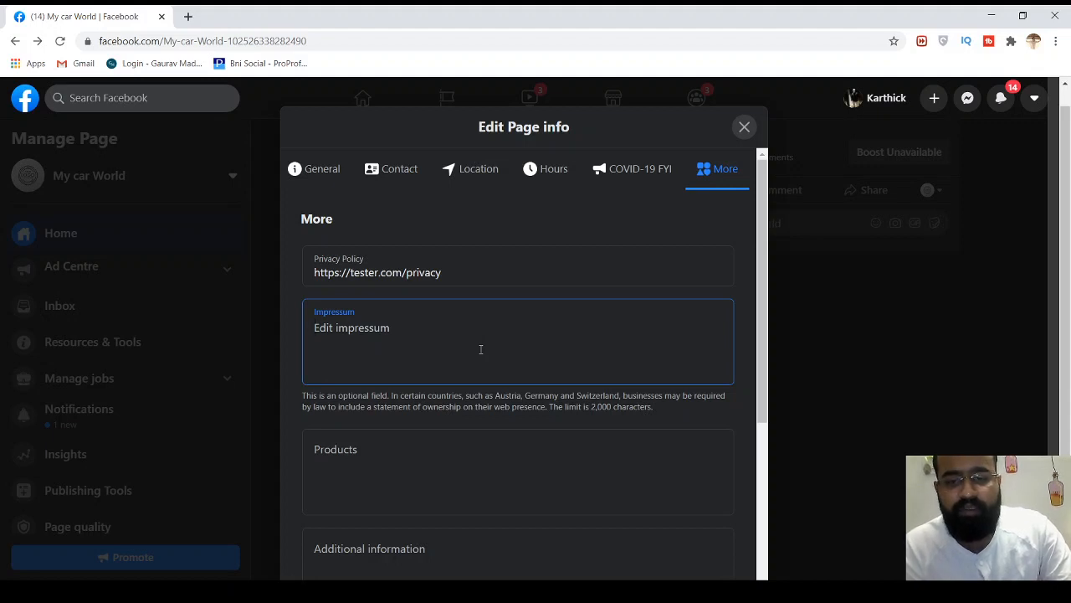
pyautogui.click(497, 398)
pyautogui.click(509, 352)
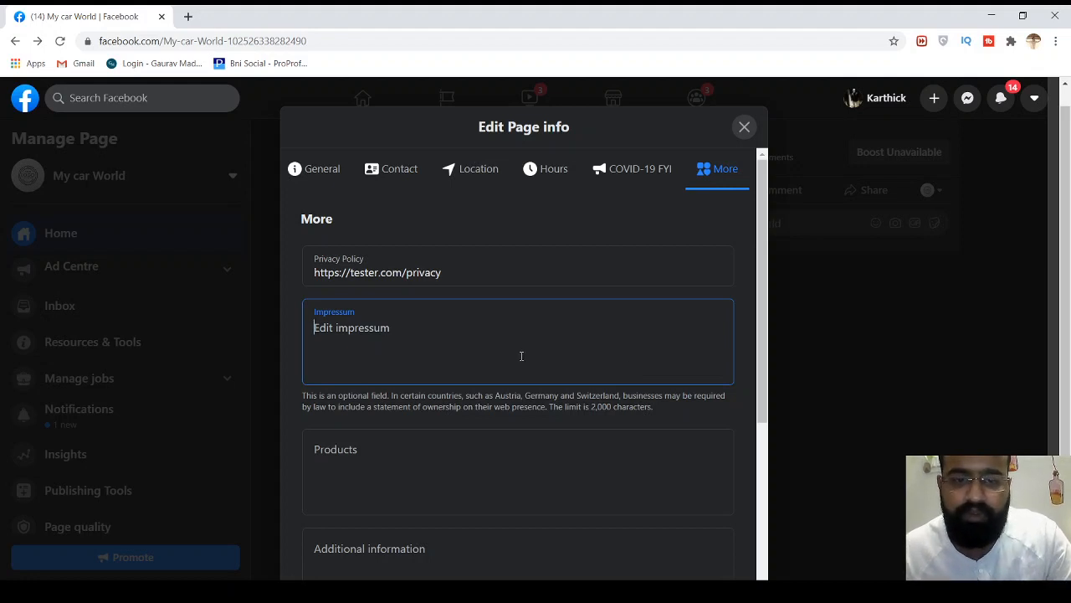
pyautogui.scroll(-1, 440, 350)
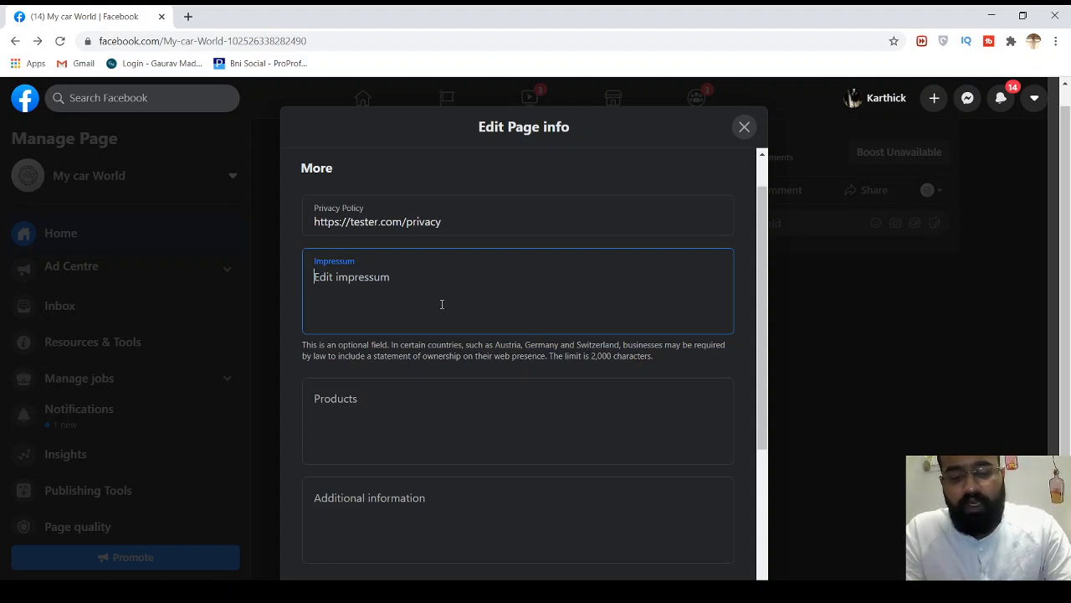
pyautogui.write('about u')
pyautogui.press('BackSpace')
pyautogui.press('BackSpace')
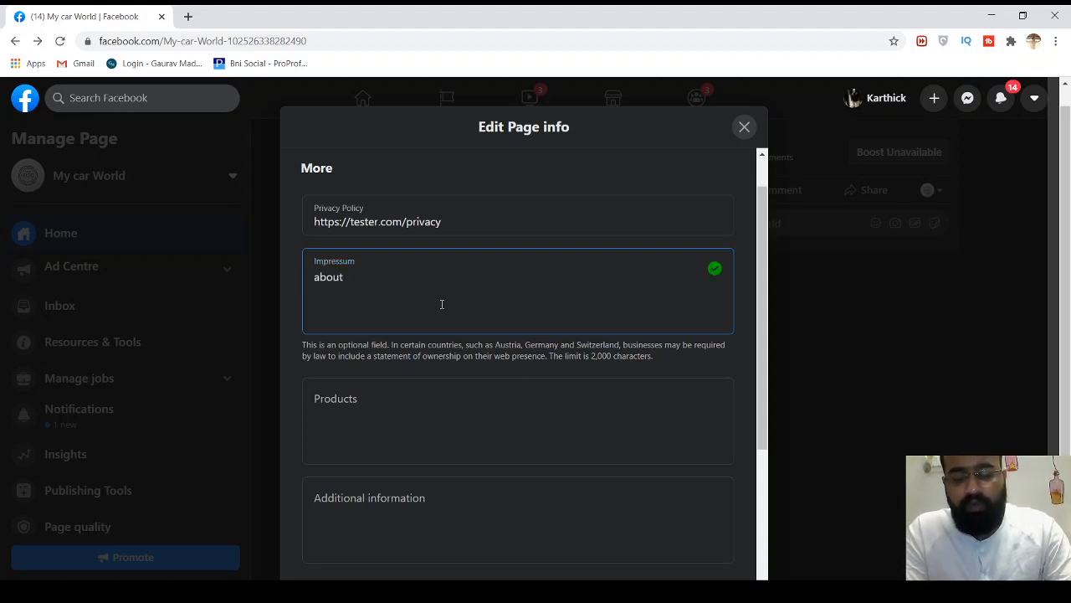
pyautogui.press('BackSpace')
pyautogui.press('BackSpace')
pyautogui.press('BackSpace')
pyautogui.press('BackSpace')
pyautogui.press('BackSpace')
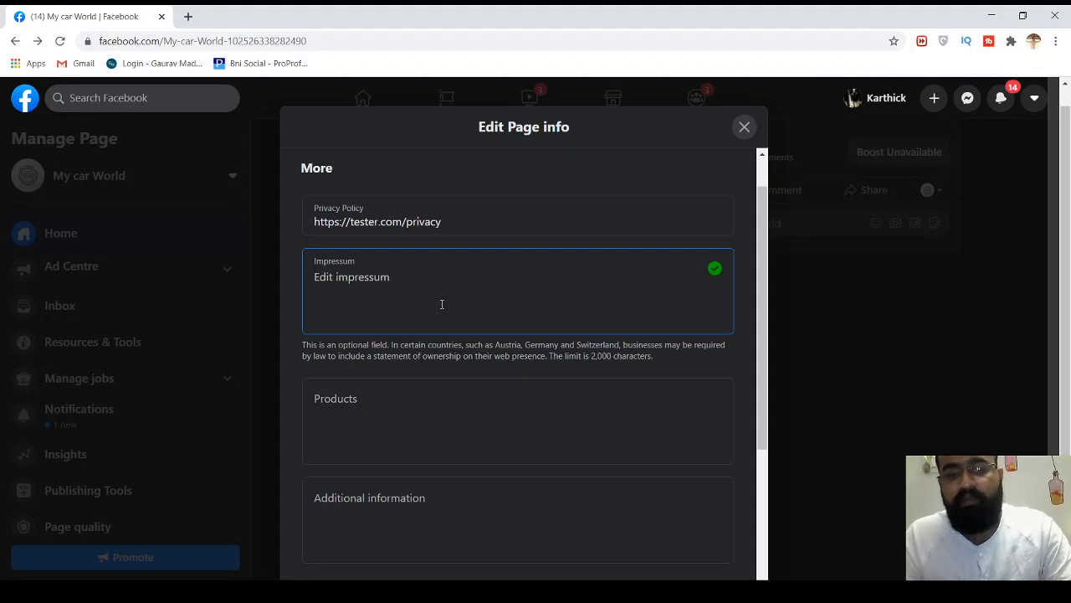
# Step: List the Page's products as "cars, tires, alloys"
pyautogui.click(388, 412)
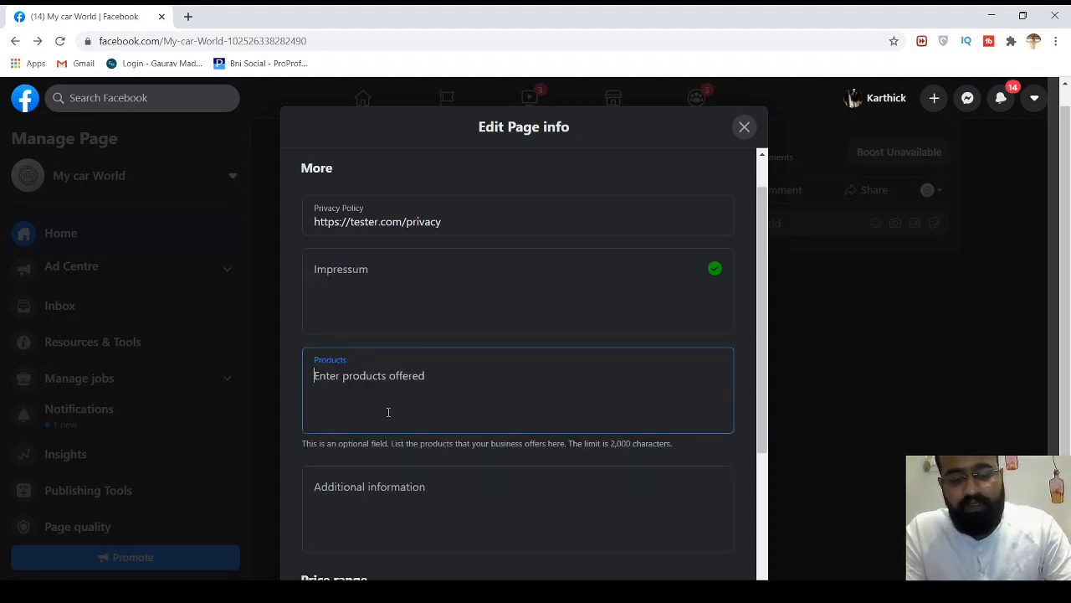
pyautogui.write('cars,')
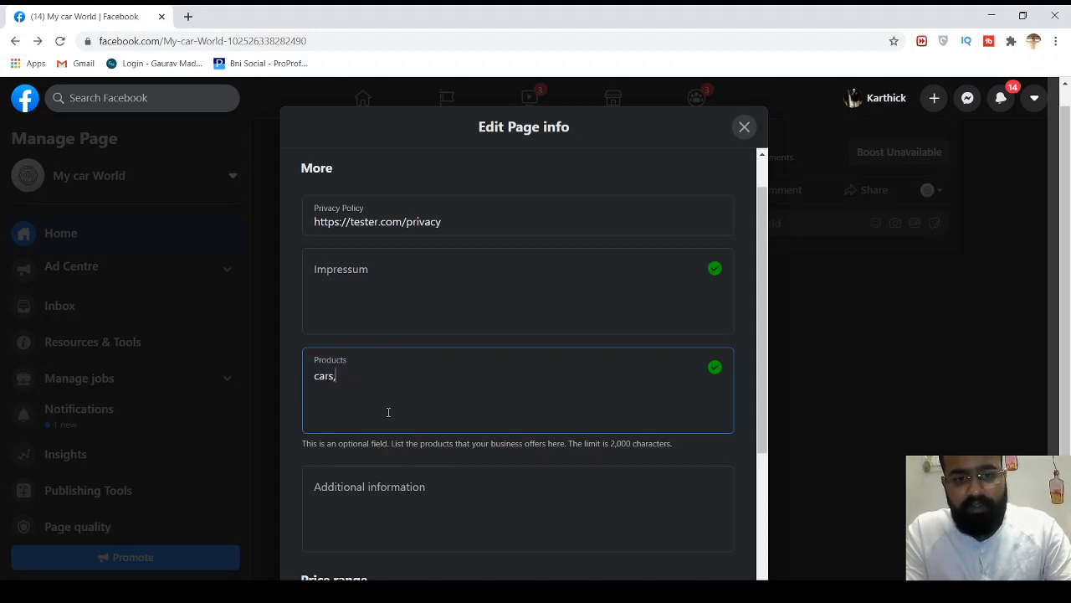
pyautogui.write(' tires')
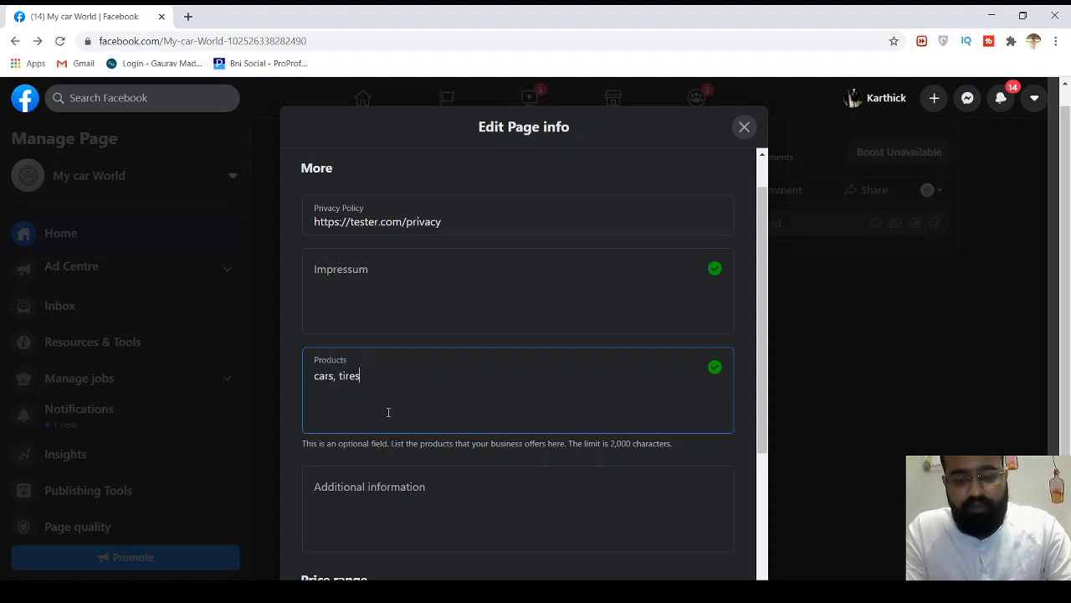
pyautogui.write(', alloys')
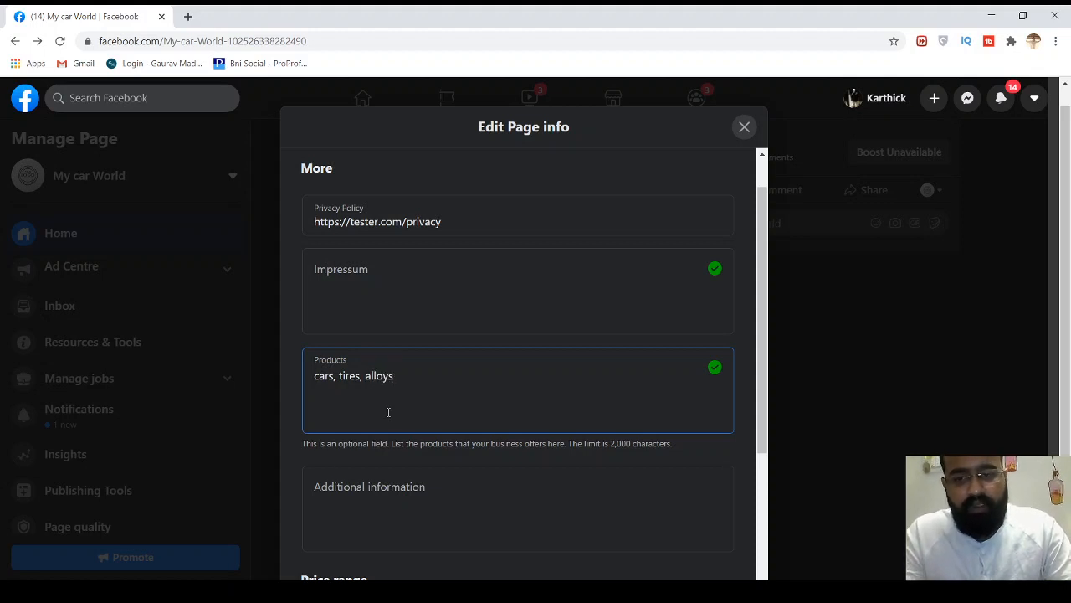
pyautogui.write('etc')
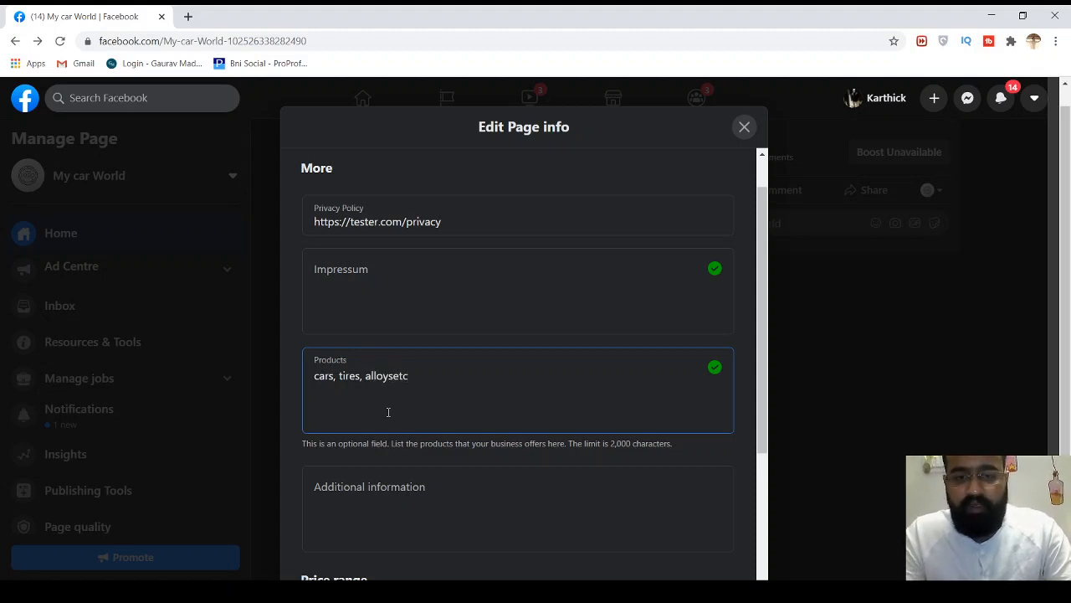
pyautogui.press('BackSpace')
pyautogui.press('BackSpace')
pyautogui.press('BackSpace')
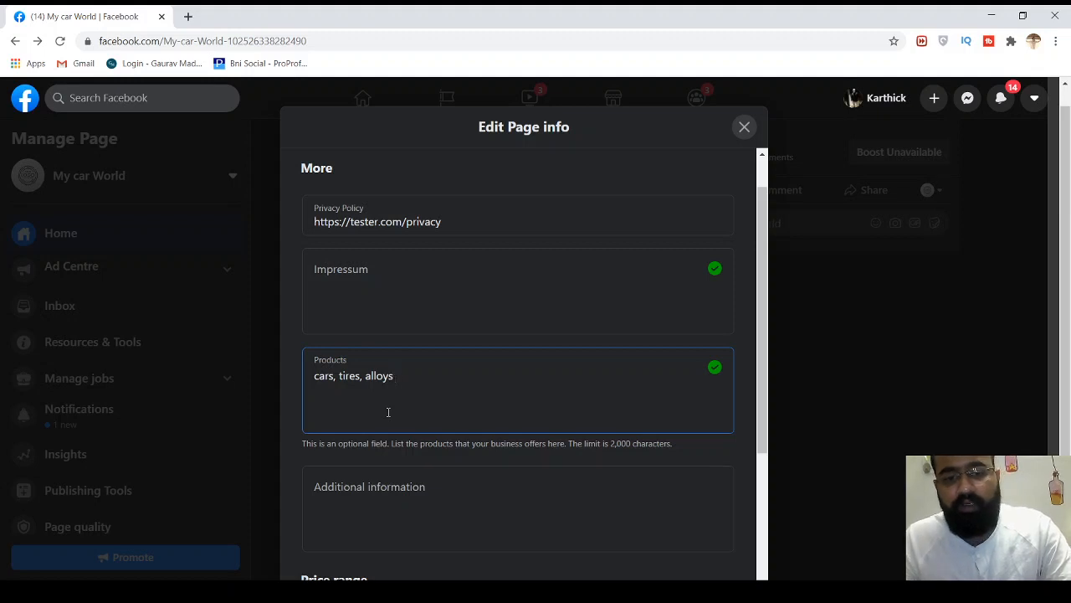
# Step: Fill in the Page's additional information with "We deal in all sports cars above 50L"
pyautogui.scroll(-2, 387, 415)
pyautogui.click(375, 373)
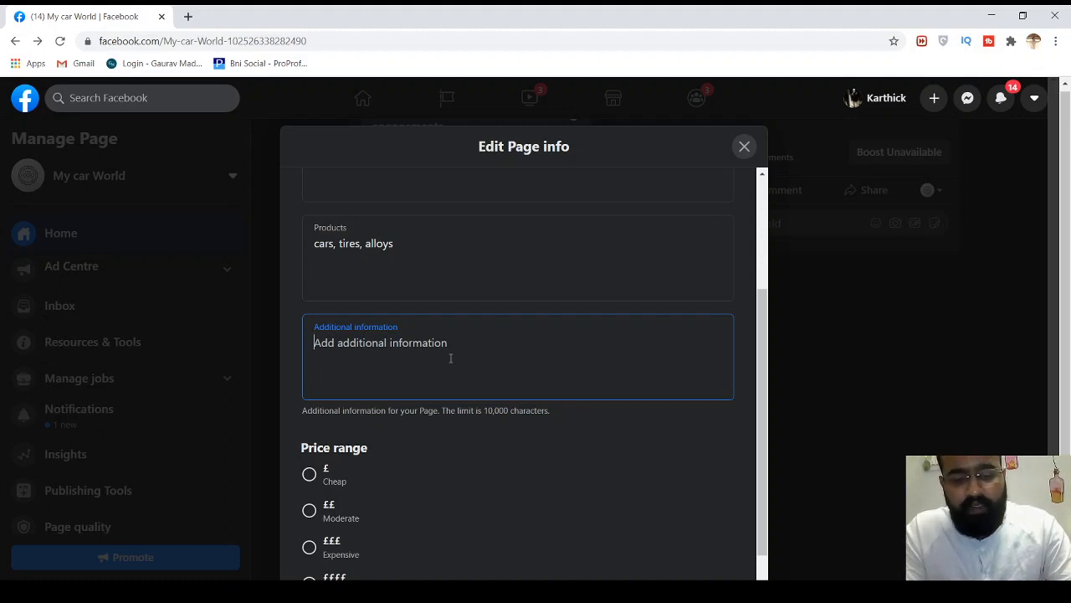
pyautogui.write('We deal in')
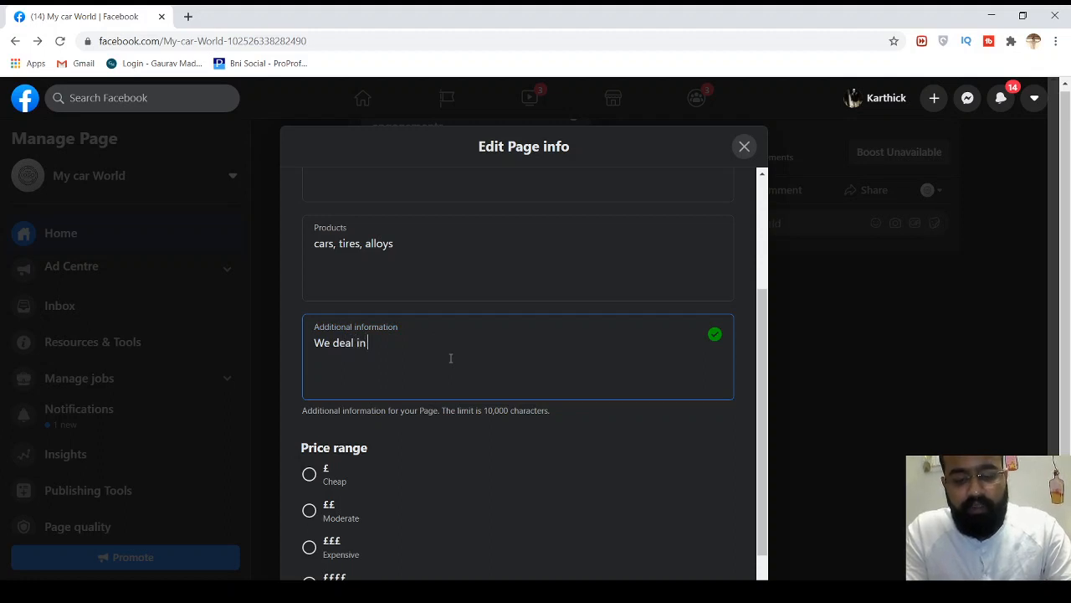
pyautogui.write(' all sport')
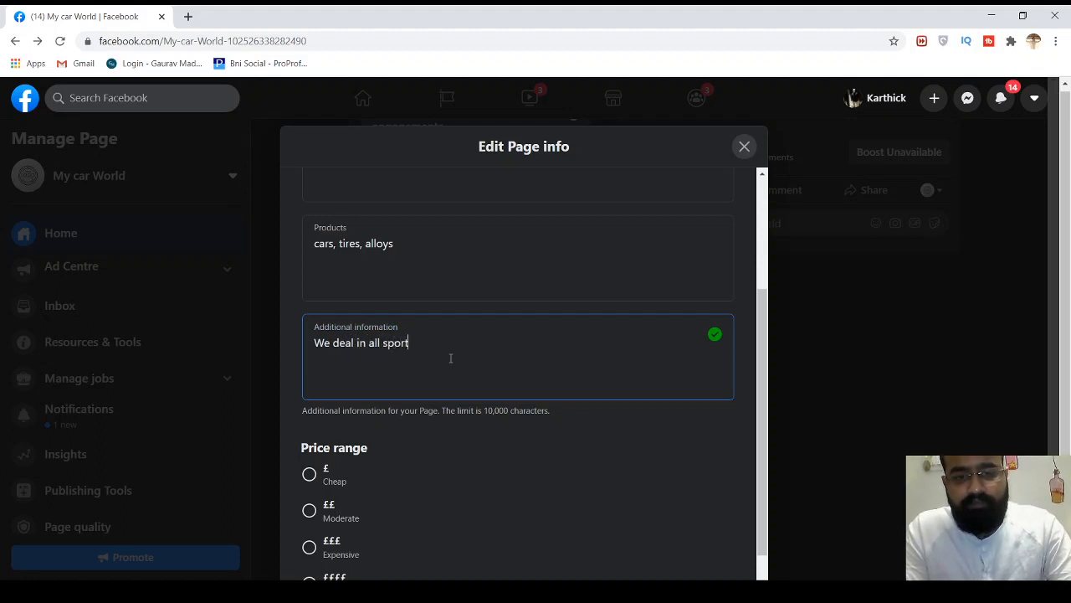
pyautogui.write('s cars above 50')
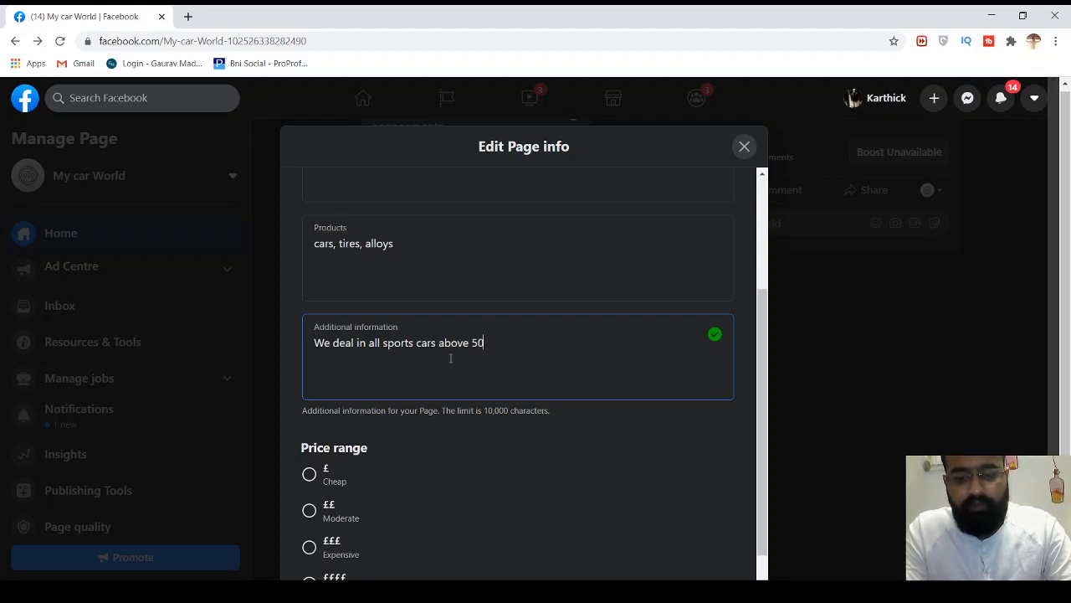
pyautogui.press('BackSpace')
pyautogui.write('M')
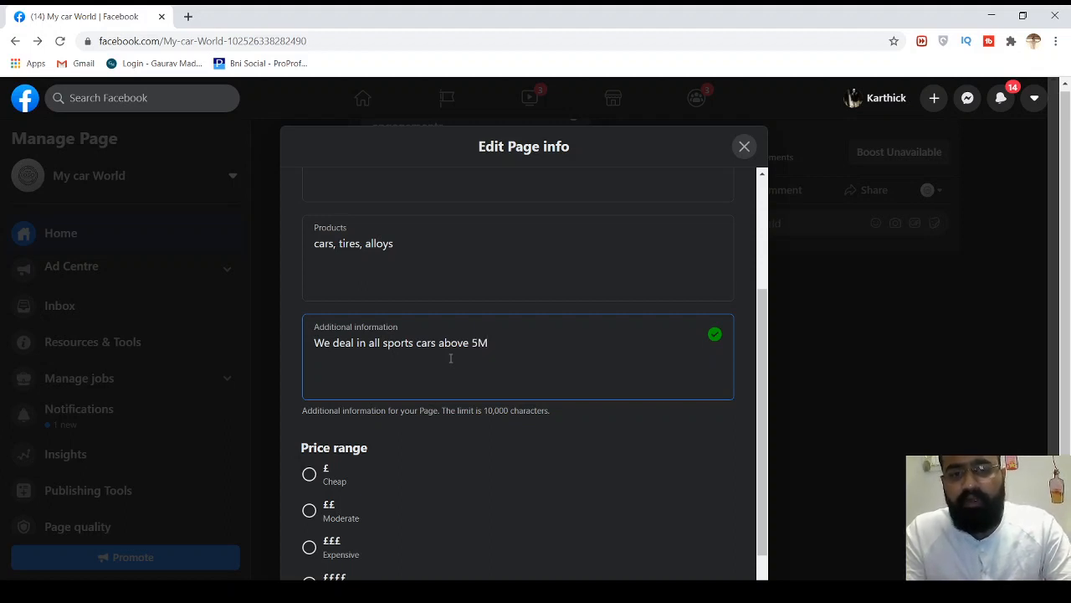
pyautogui.press('BackSpace')
pyautogui.press('BackSpace')
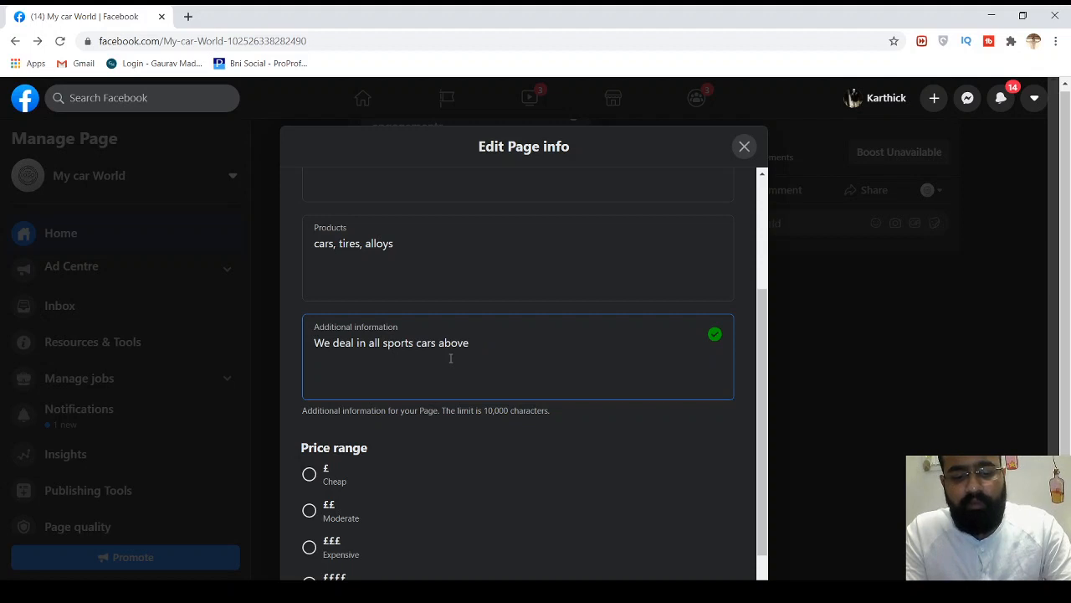
pyautogui.write('50')
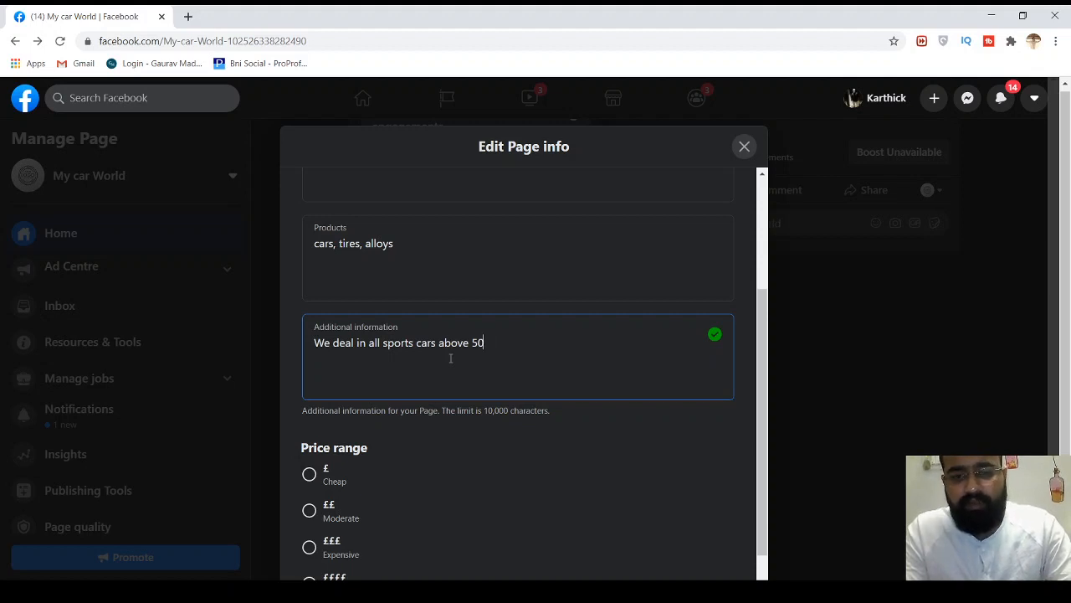
pyautogui.write('L')
# Step: Set the Page's price range to £££ (Expensive)
pyautogui.scroll(-2, 450, 358)
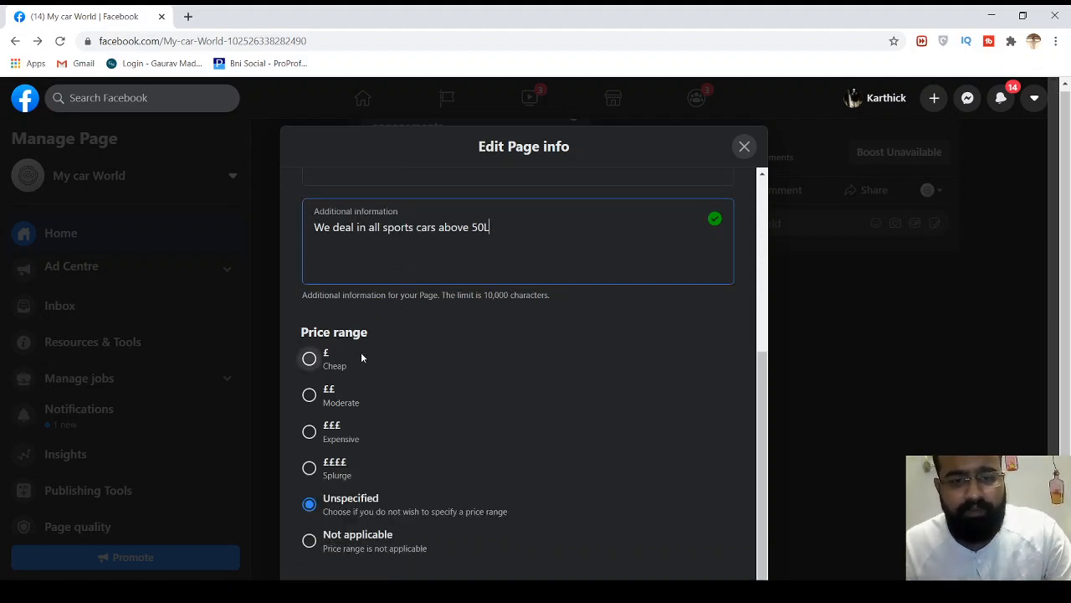
pyautogui.scroll(-1, 361, 358)
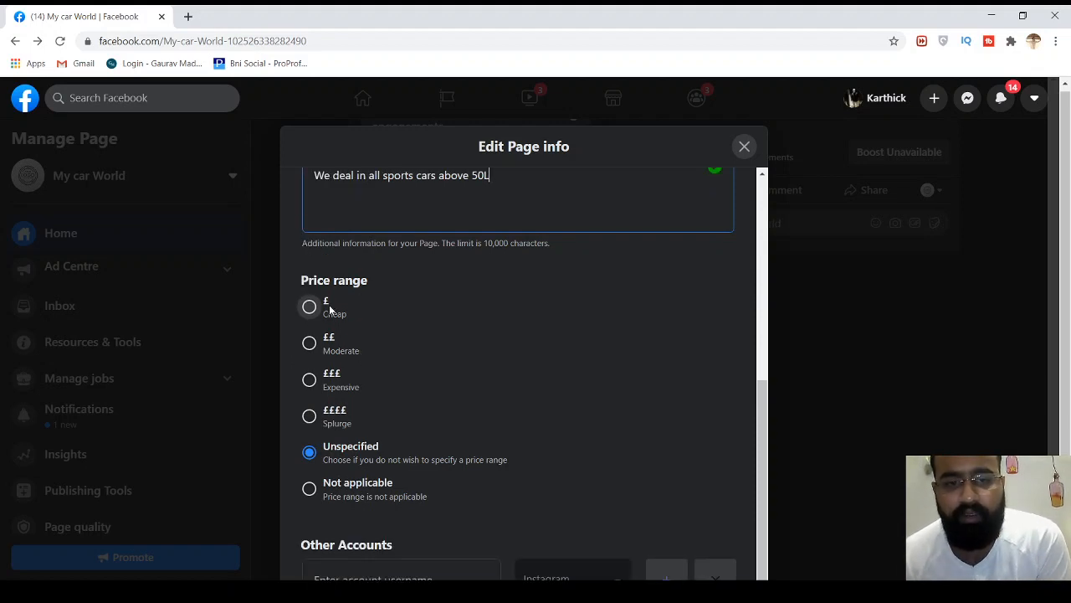
pyautogui.scroll(-1, 425, 414)
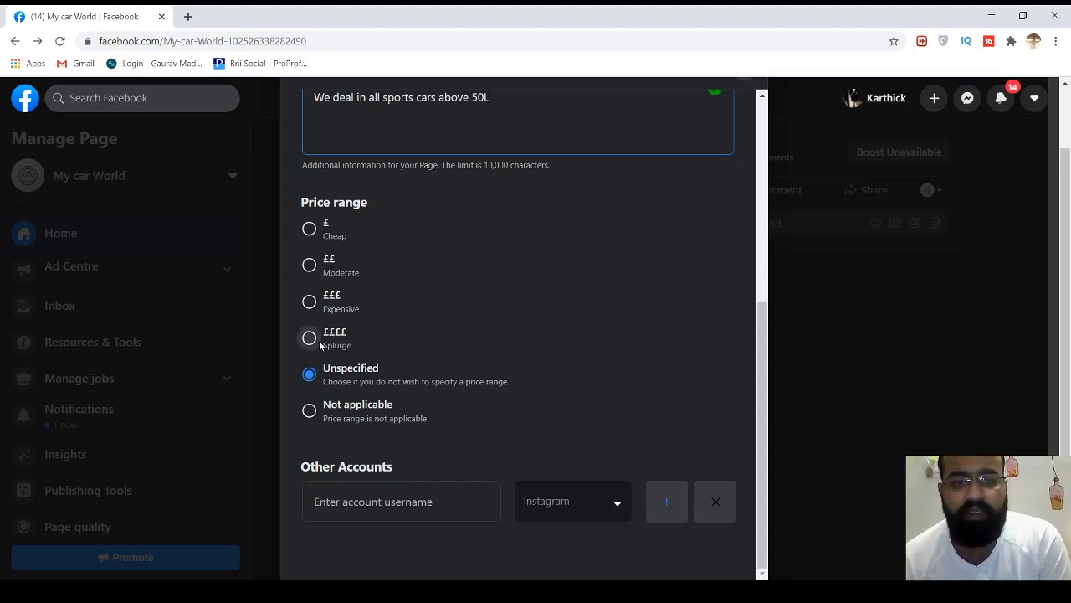
pyautogui.click(308, 298)
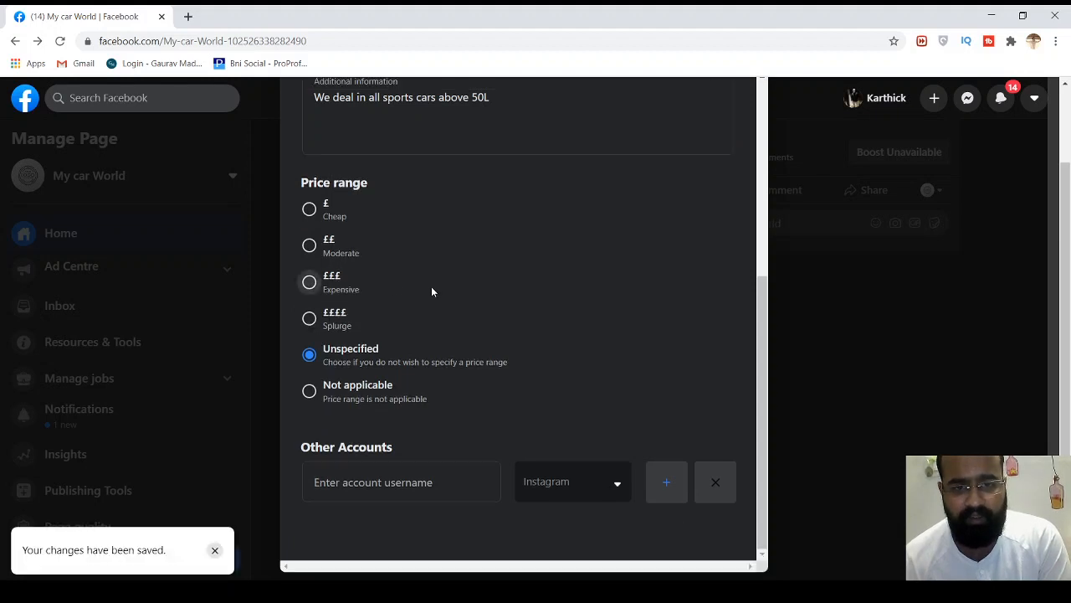
pyautogui.click(310, 283)
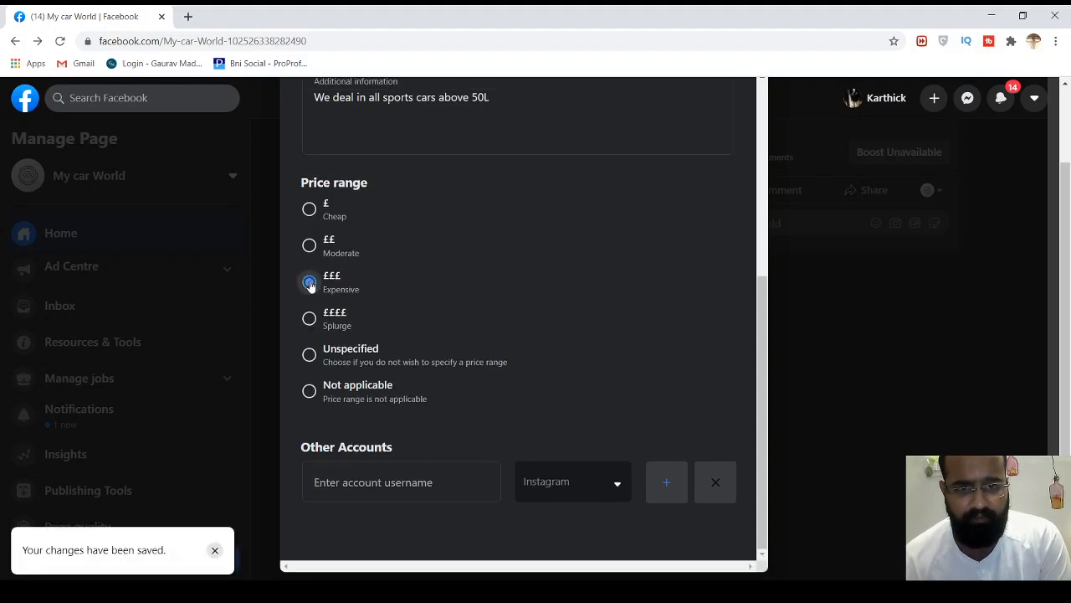
# Step: Browse the platforms available for linking other accounts without adding one, and set the price range to ££ (Moderate)
pyautogui.scroll(-1, 424, 288)
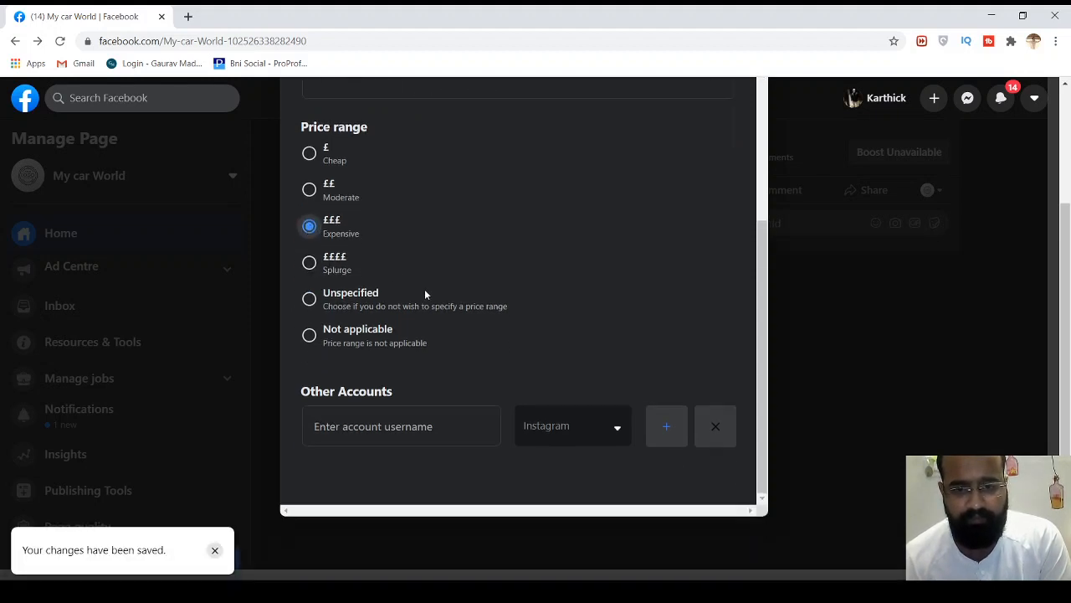
pyautogui.click(435, 426)
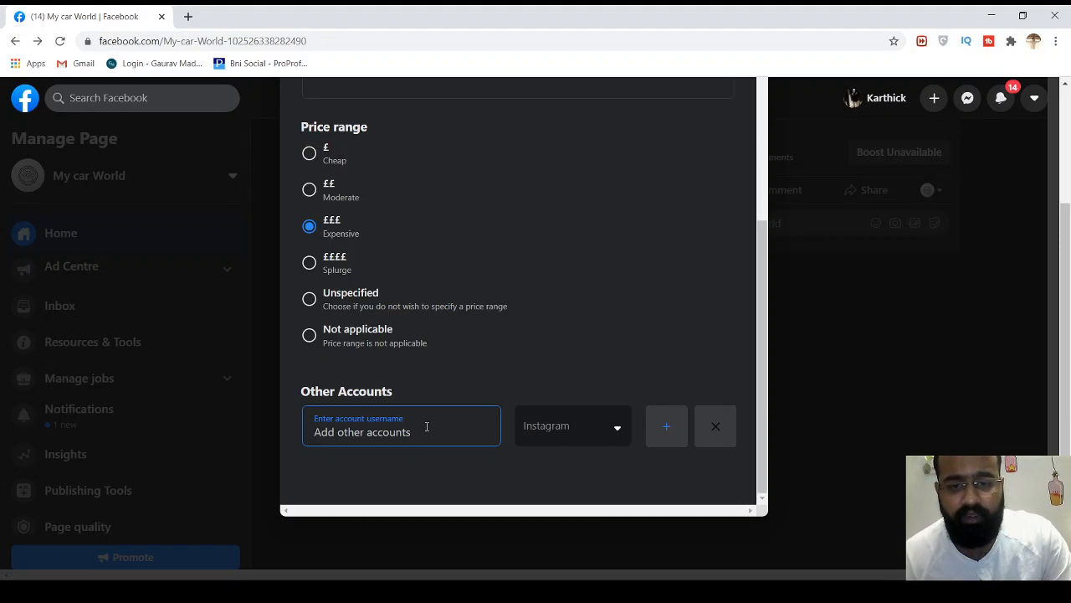
pyautogui.click(592, 429)
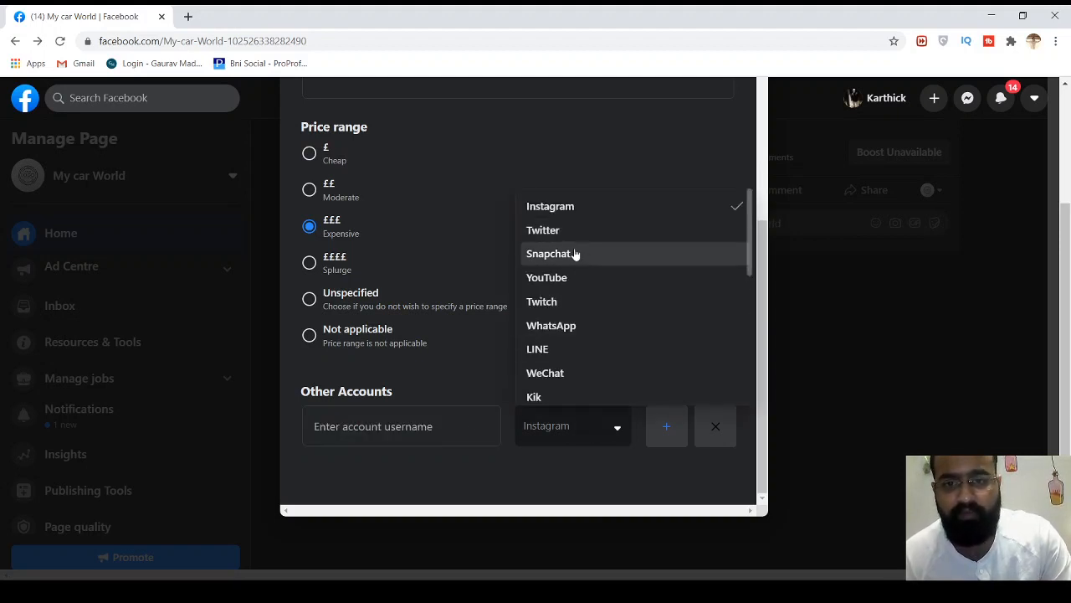
pyautogui.scroll(-5, 574, 253)
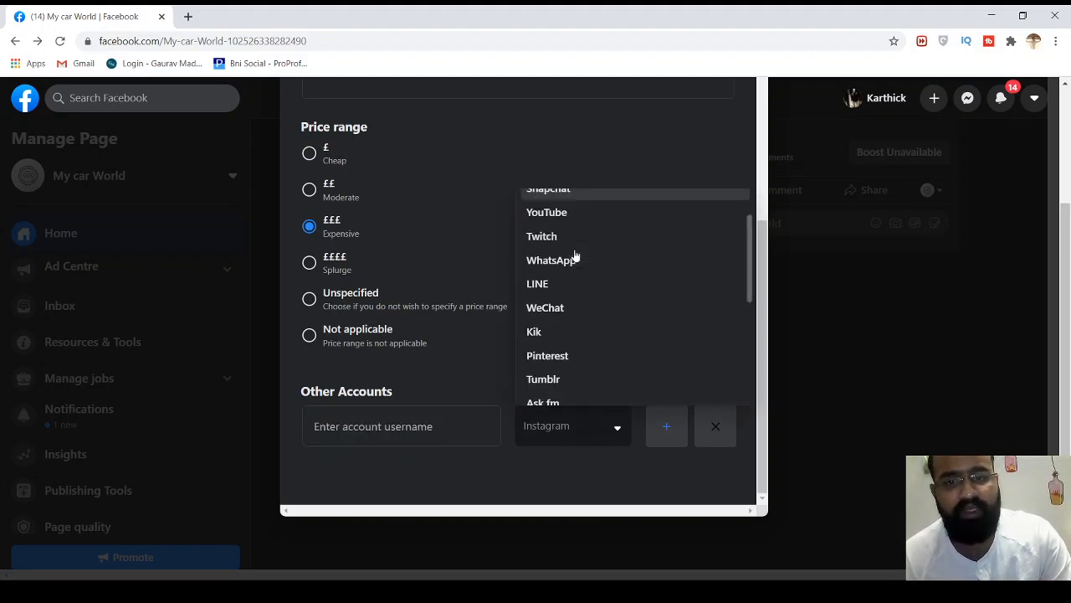
pyautogui.click(458, 416)
pyautogui.click(592, 195)
pyautogui.click(592, 193)
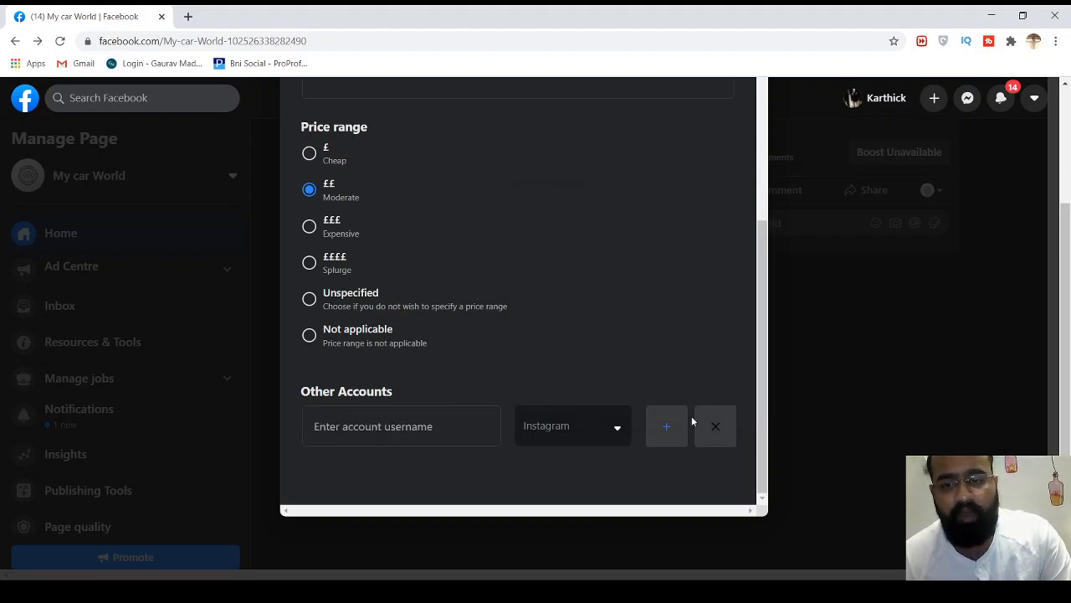
pyautogui.scroll(10, 658, 347)
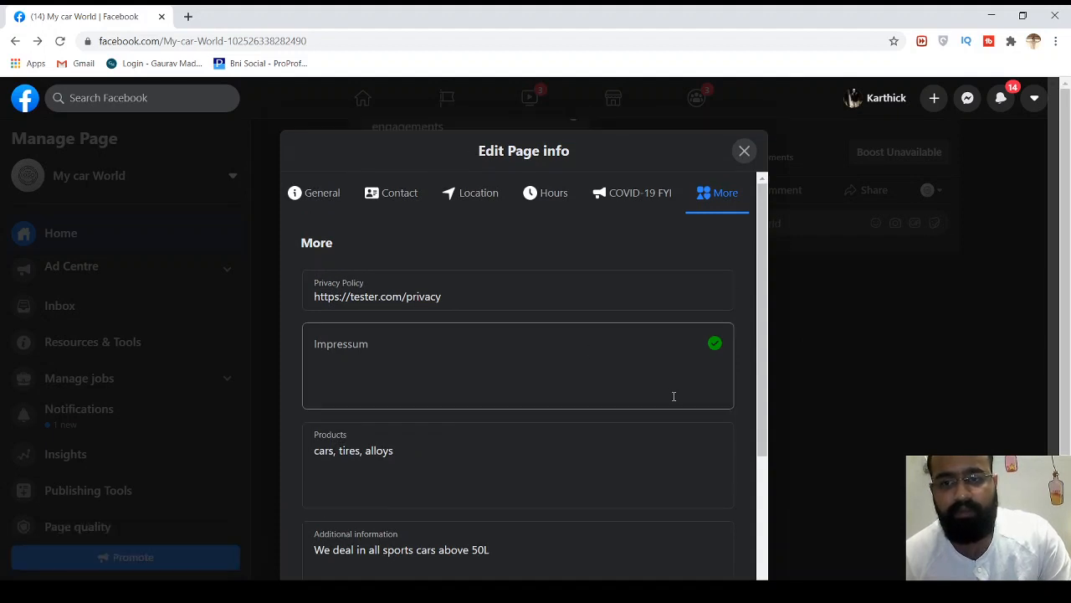
pyautogui.scroll(-3, 674, 396)
pyautogui.scroll(3, 674, 395)
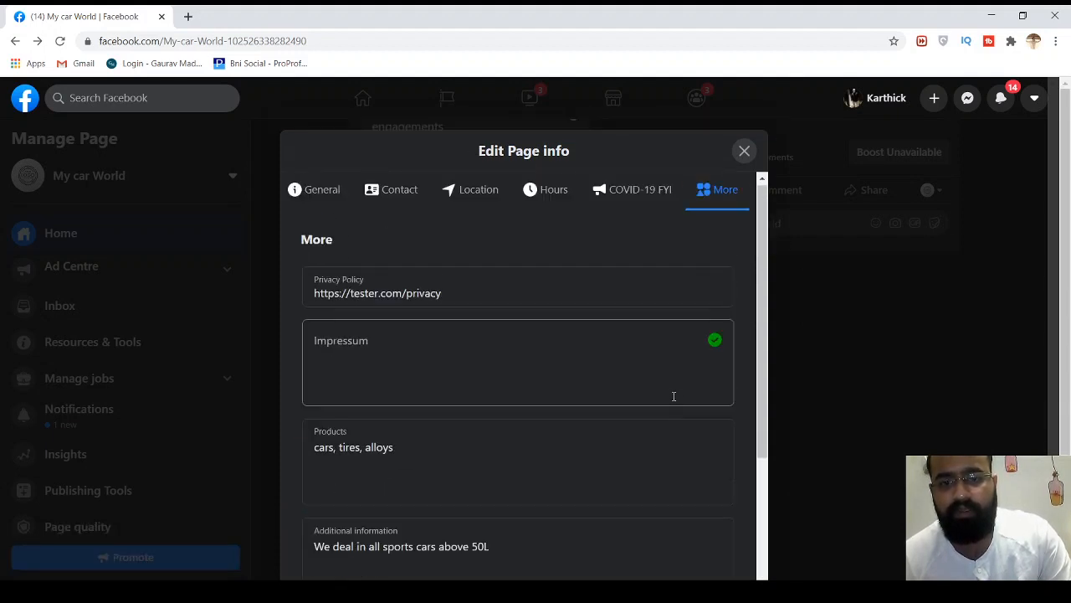
# Step: Close the Page info editor and review the About details, photos and insights on the managed Page
pyautogui.click(744, 152)
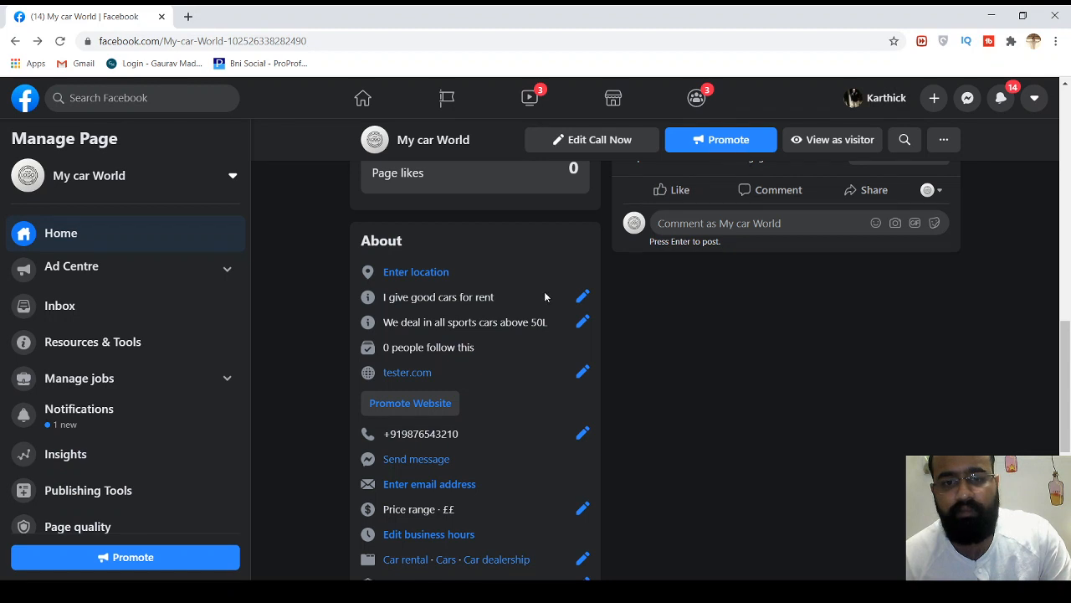
pyautogui.scroll(-1, 527, 416)
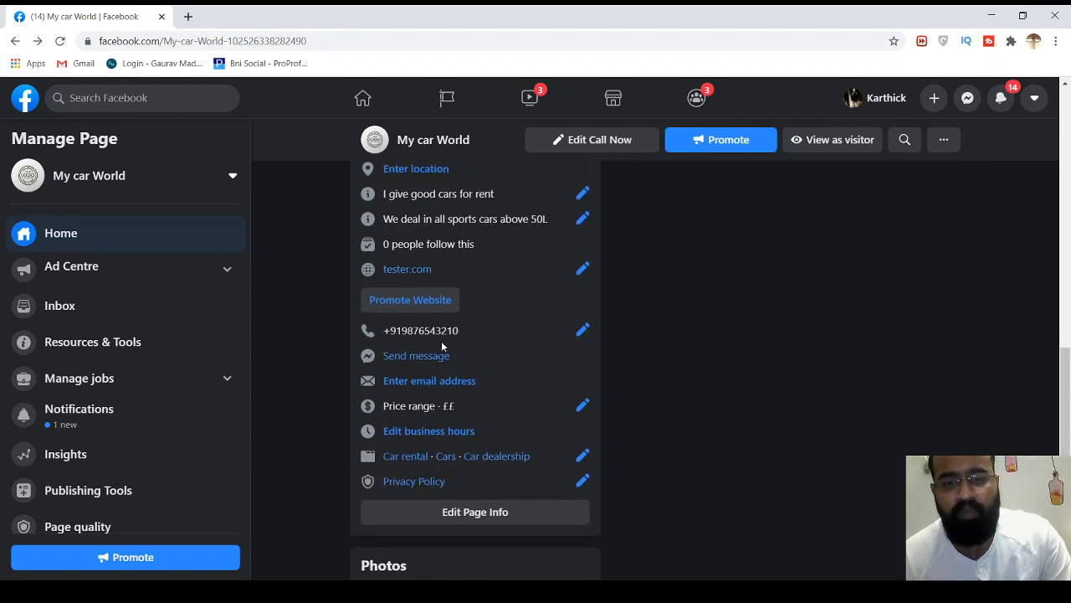
pyautogui.scroll(-1, 504, 311)
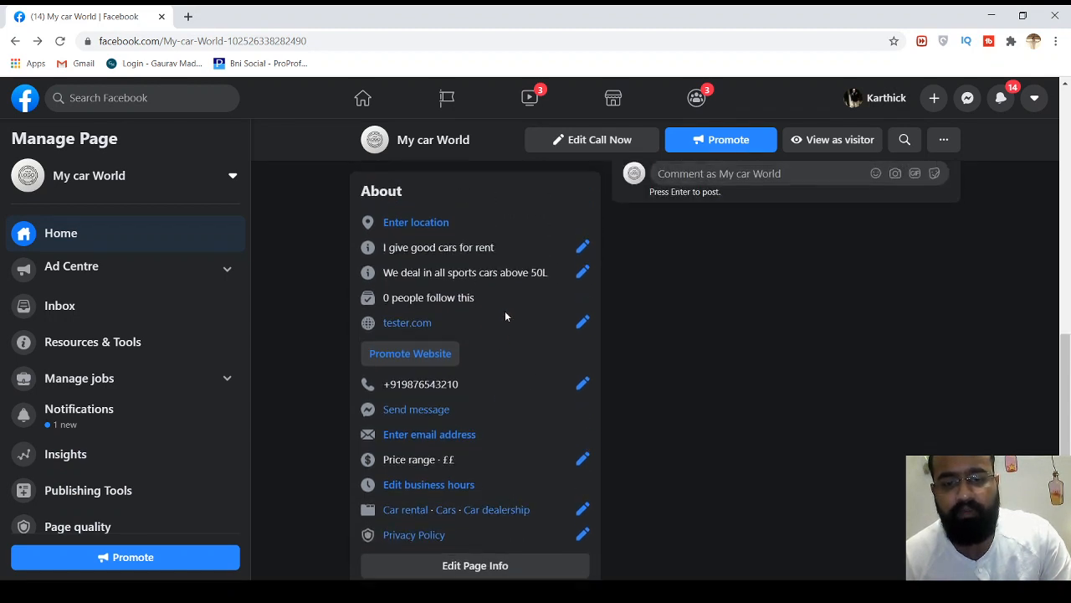
pyautogui.scroll(-3, 505, 313)
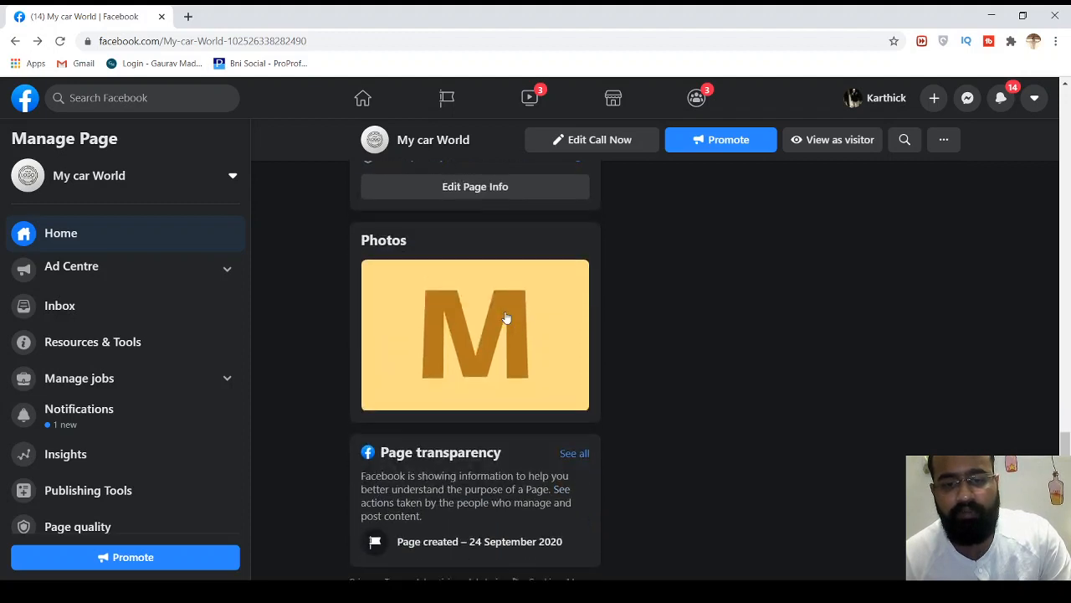
pyautogui.scroll(1, 505, 313)
pyautogui.scroll(9, 505, 311)
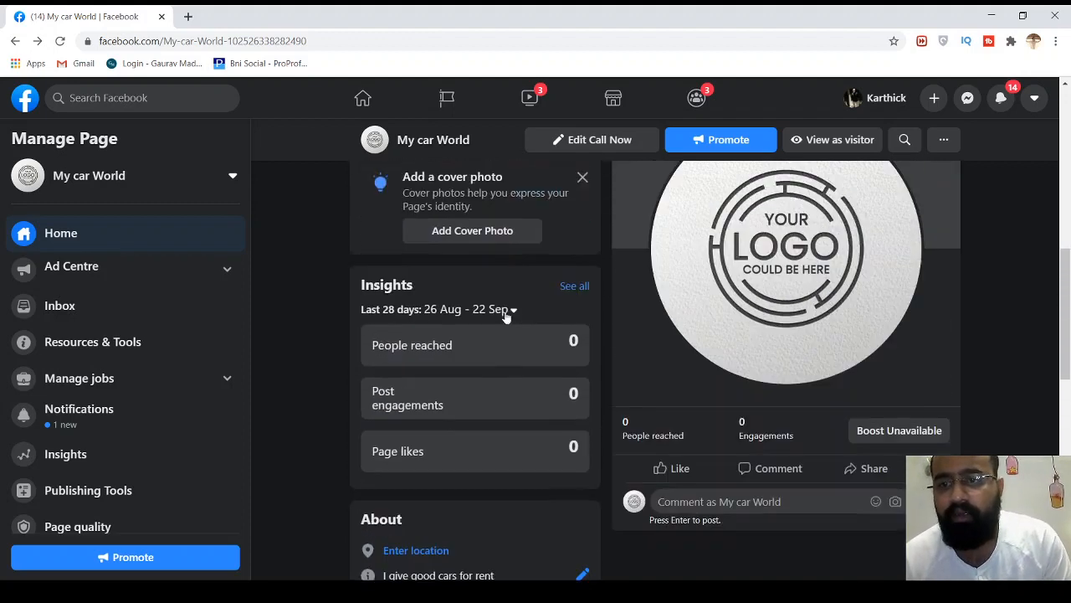
# Step: View the Page as a visitor and check its cover photo, name, category and Call Now button
pyautogui.click(808, 149)
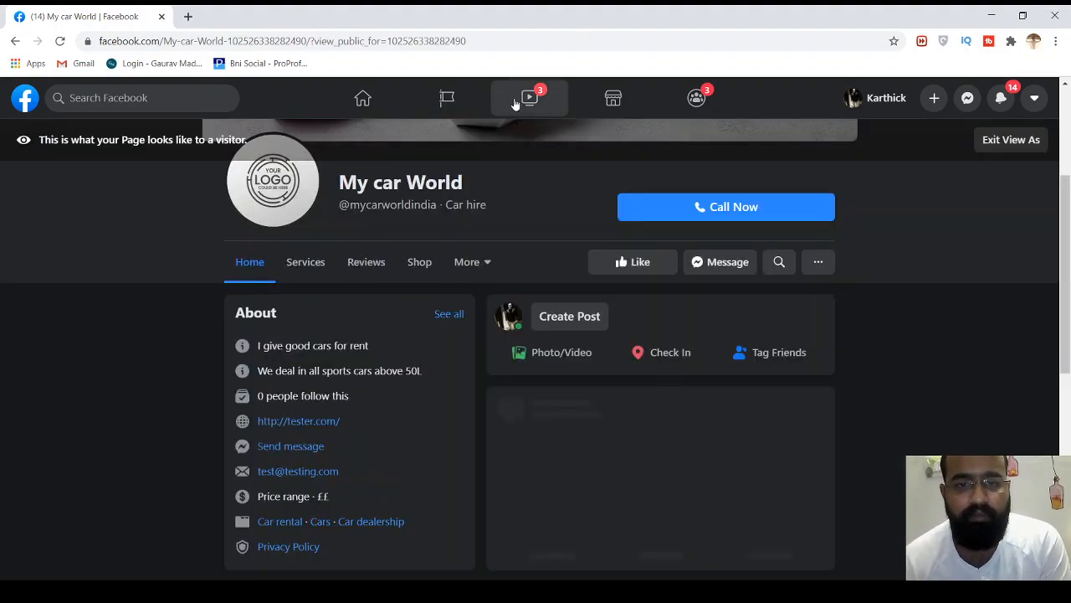
pyautogui.scroll(-1, 650, 225)
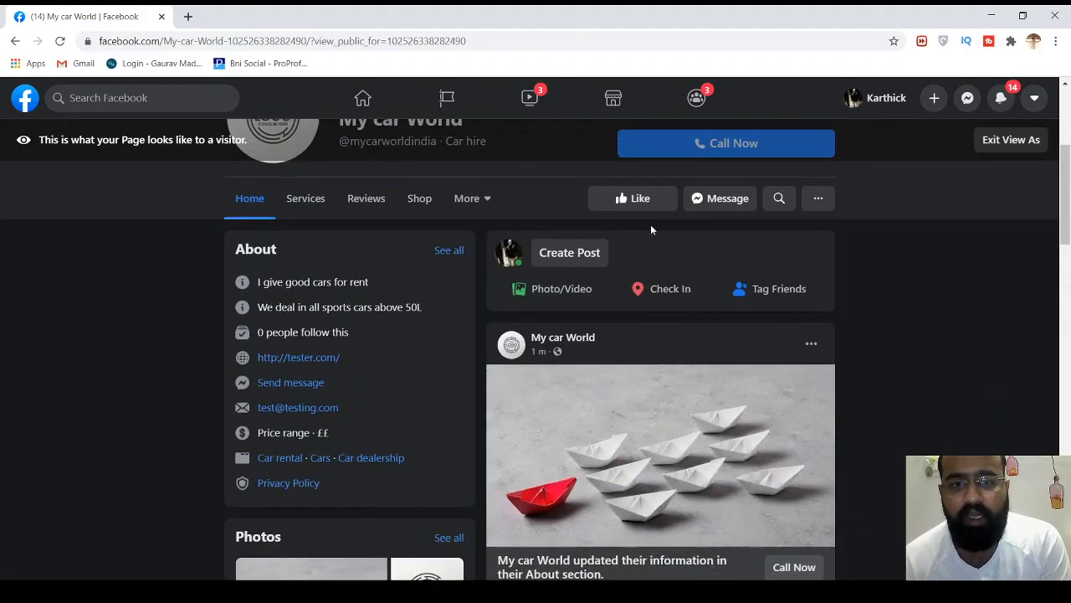
pyautogui.scroll(4, 650, 224)
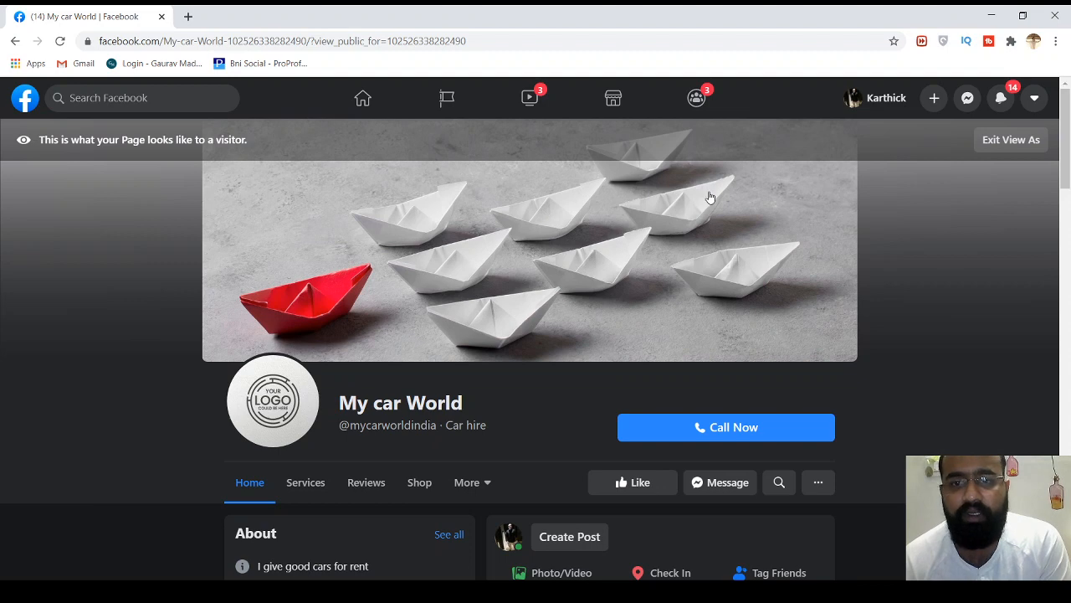
pyautogui.scroll(-1, 606, 275)
pyautogui.scroll(1, 605, 275)
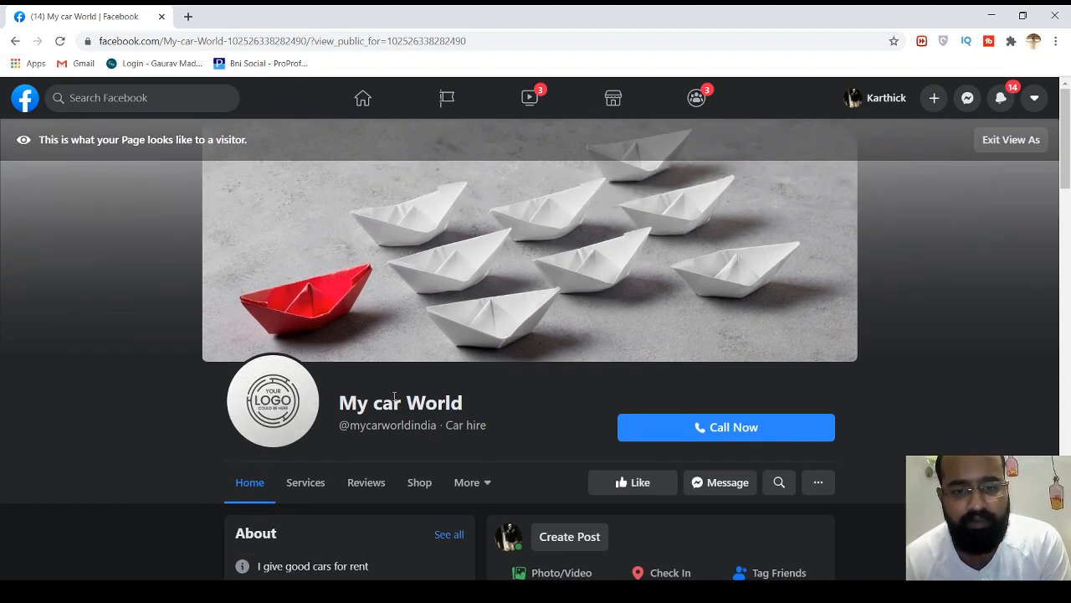
pyautogui.moveTo(337, 403); pyautogui.dragTo(439, 403)
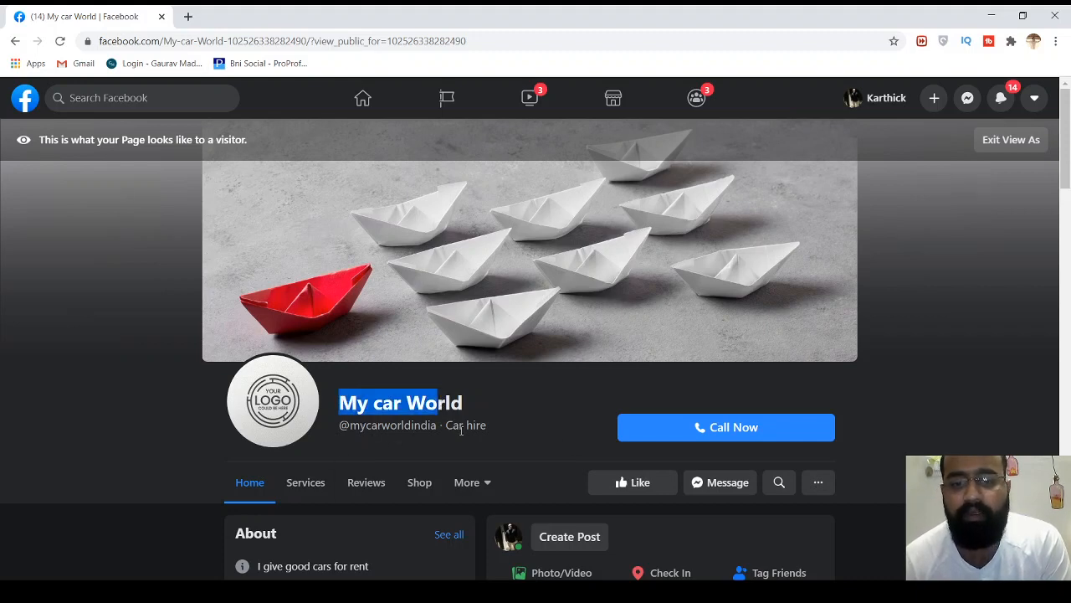
pyautogui.moveTo(495, 426); pyautogui.dragTo(445, 426)
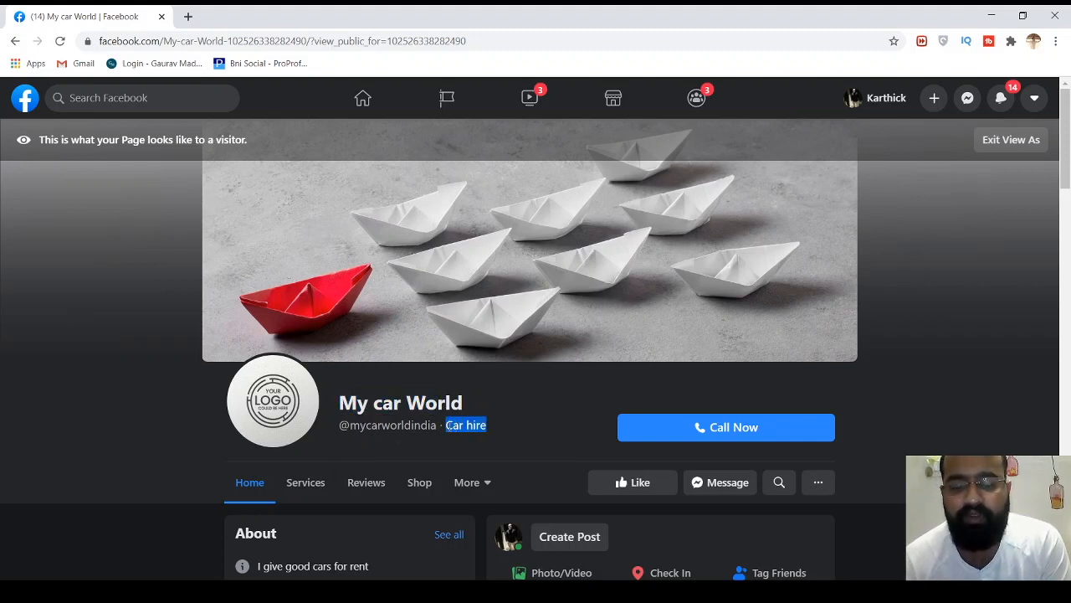
pyautogui.scroll(-1, 724, 330)
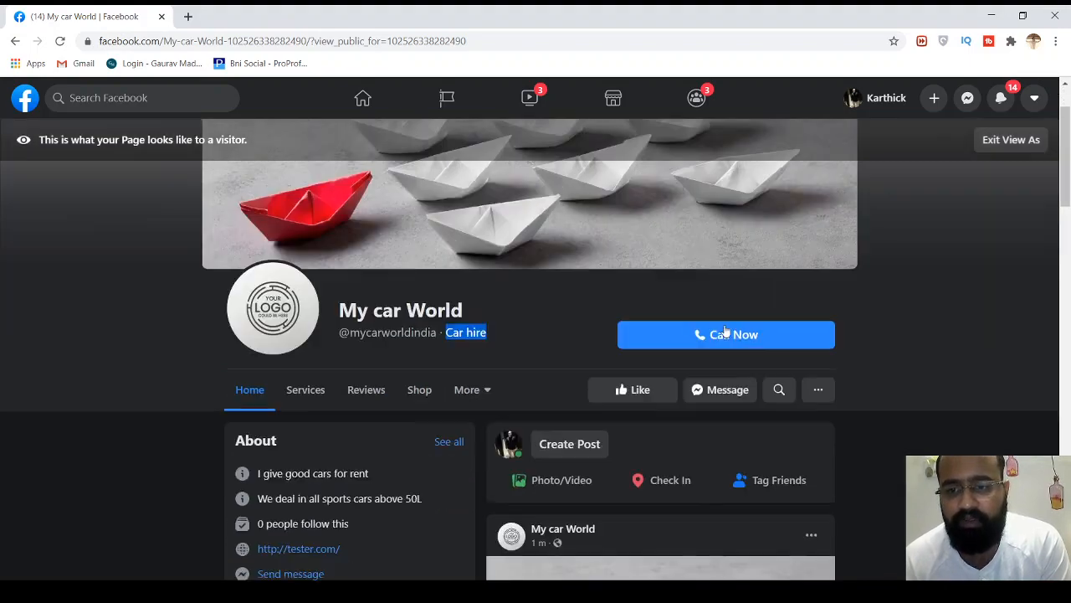
pyautogui.moveTo(742, 335)
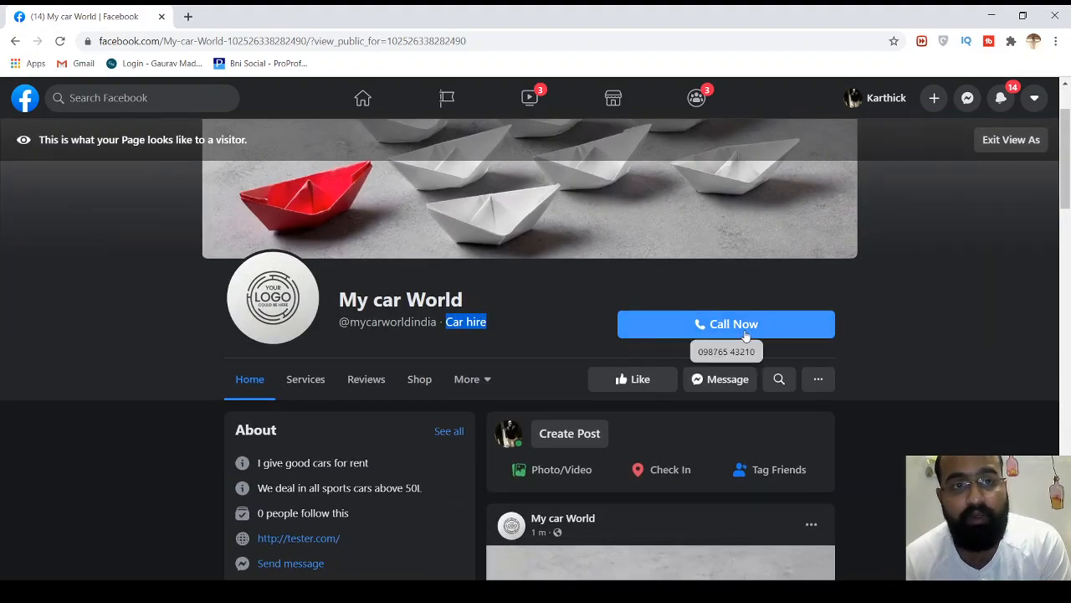
# Step: Review the visitor view's About details, photos, Page transparency and posts, ending back at the Page header
pyautogui.scroll(-1, 863, 325)
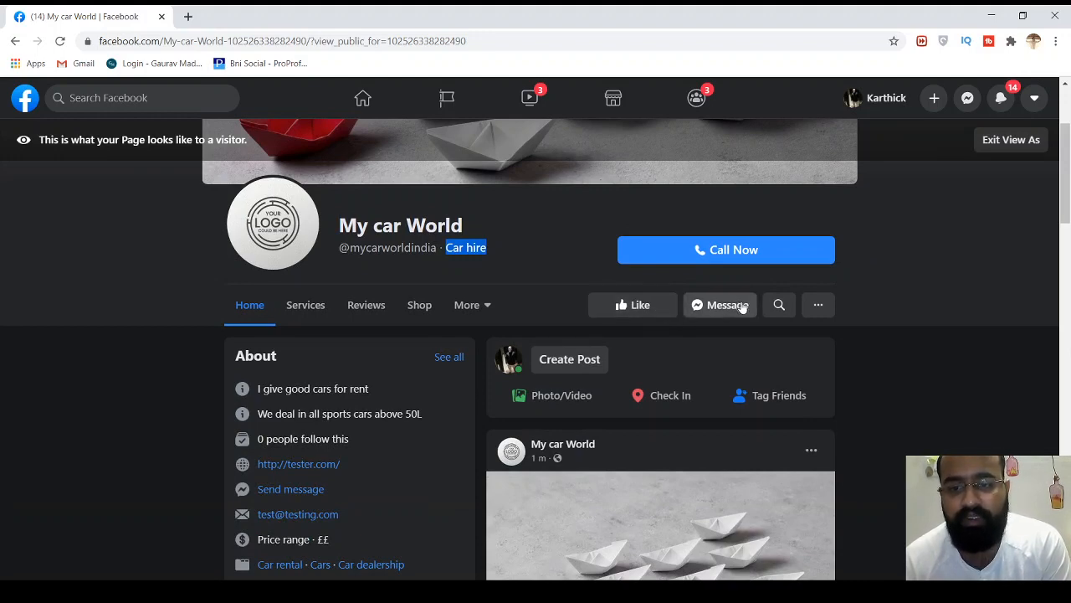
pyautogui.scroll(-2, 746, 338)
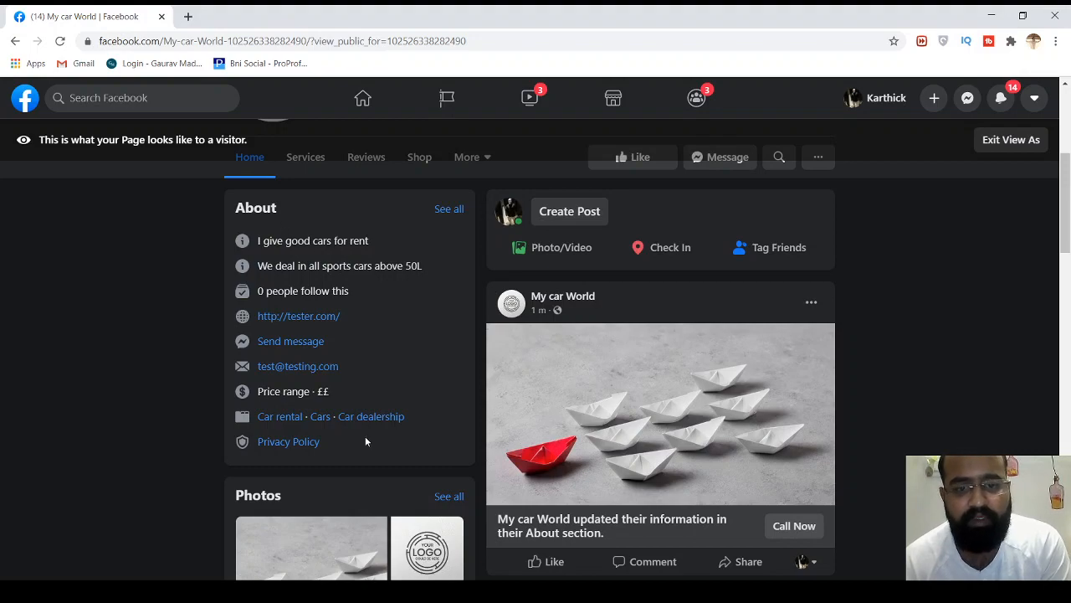
pyautogui.scroll(-2, 642, 429)
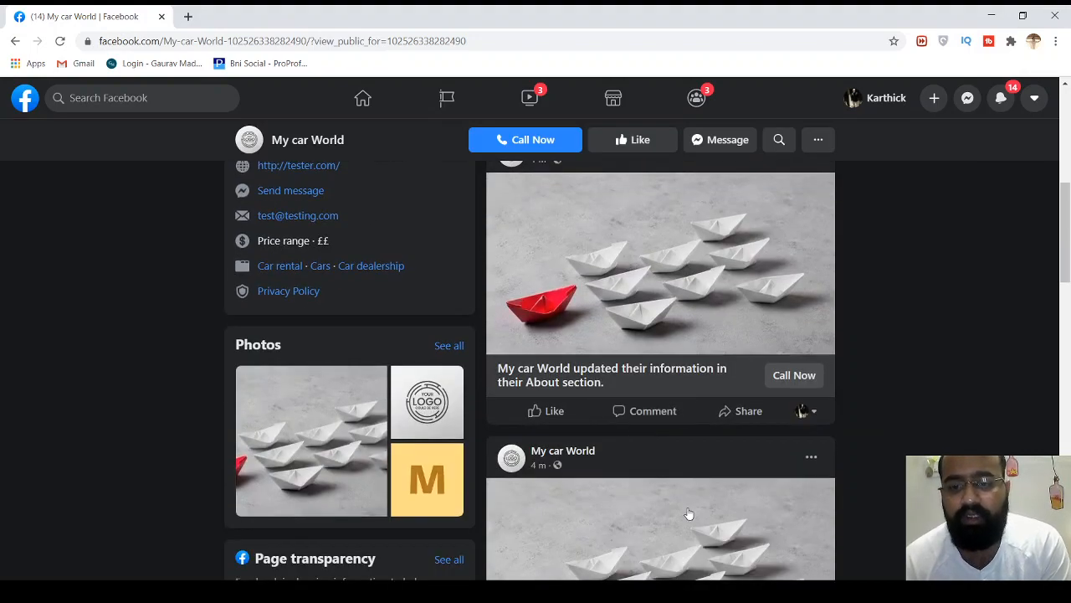
pyautogui.scroll(-3, 689, 513)
pyautogui.scroll(-10, 689, 513)
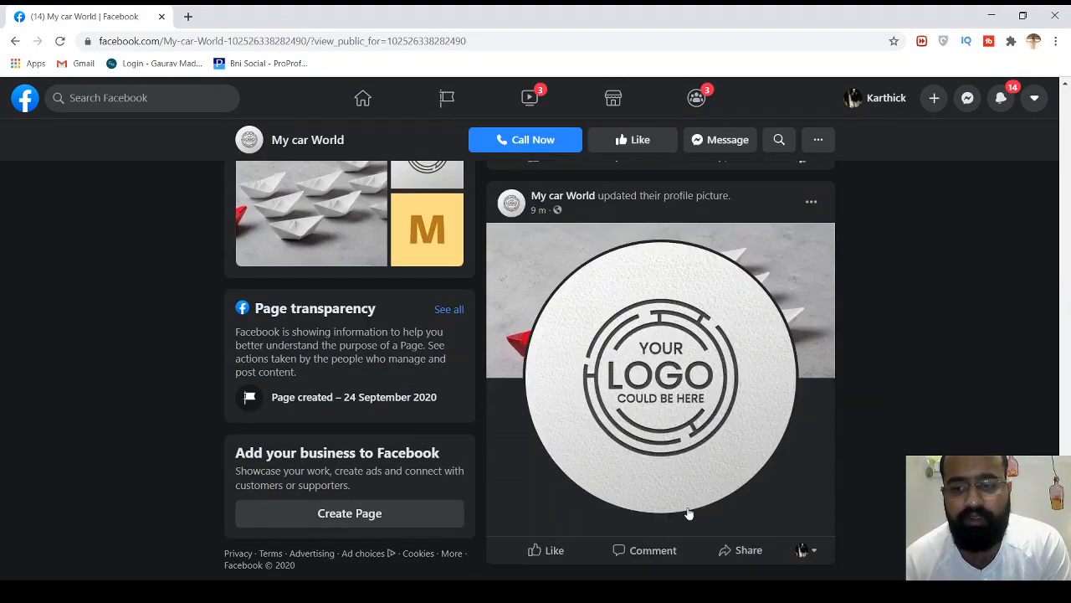
pyautogui.scroll(15, 687, 513)
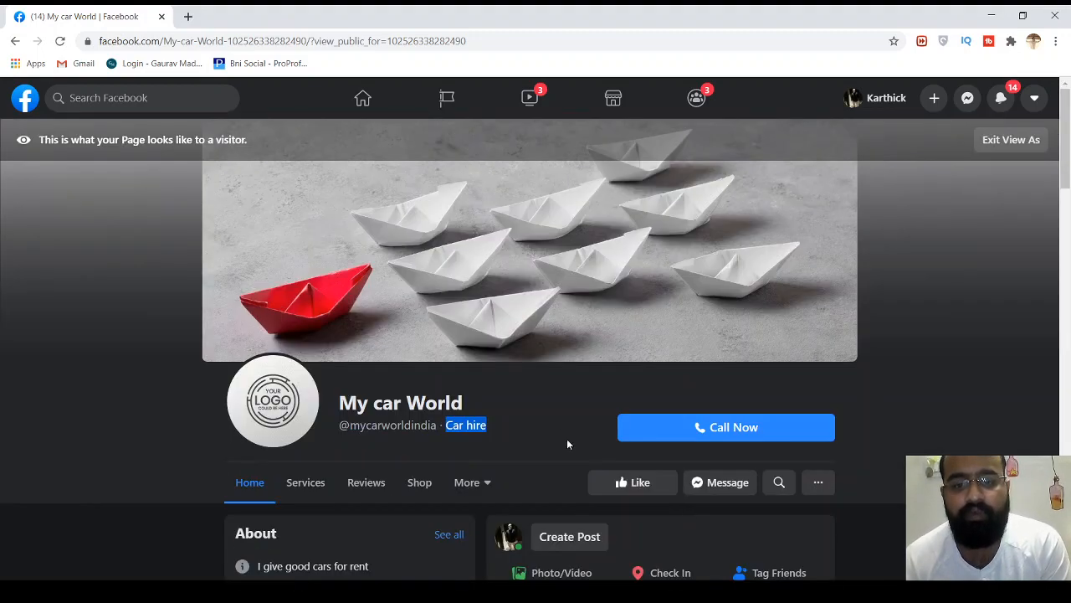
pyautogui.click(530, 436)
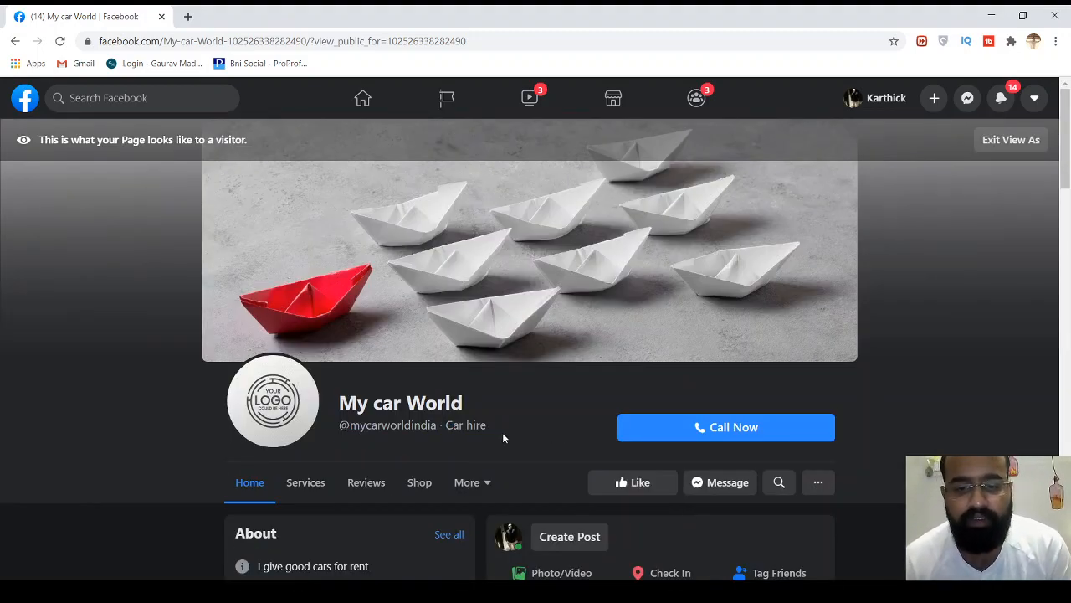
pyautogui.scroll(-2, 502, 438)
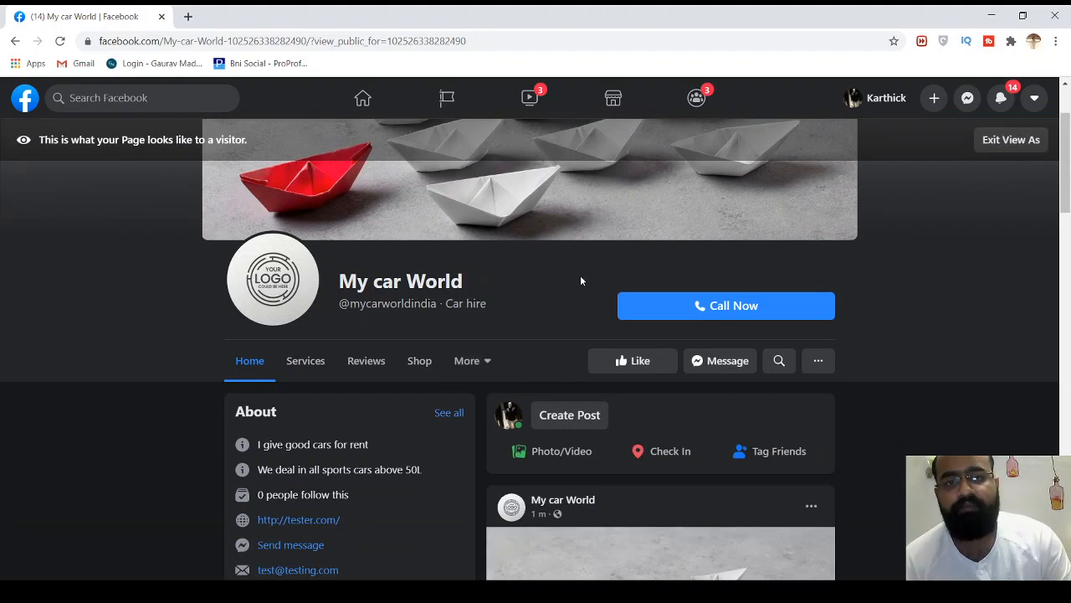
pyautogui.scroll(-2, 699, 431)
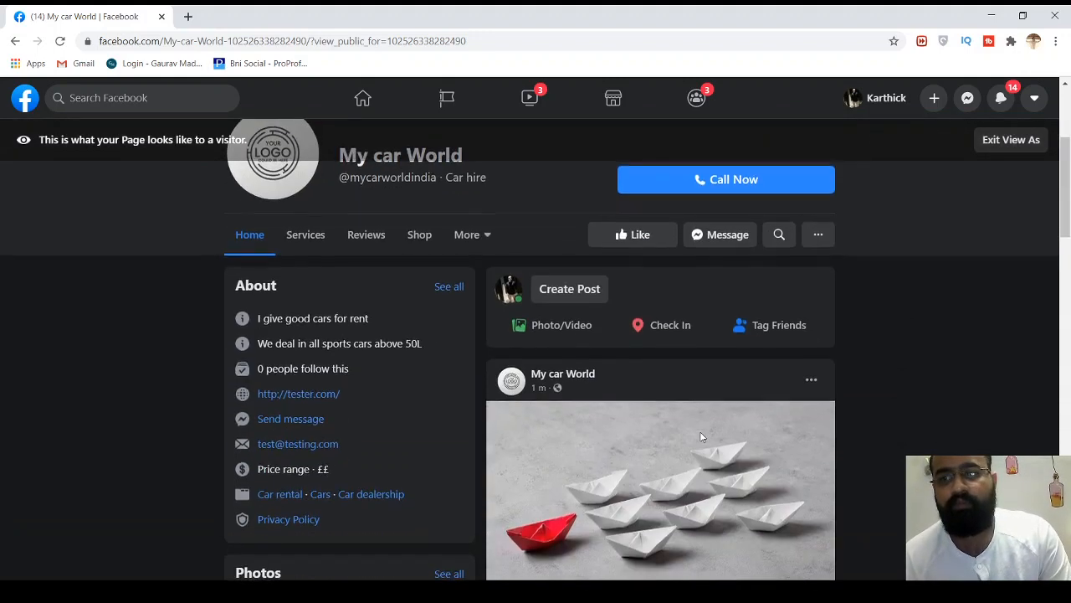
pyautogui.scroll(4, 700, 431)
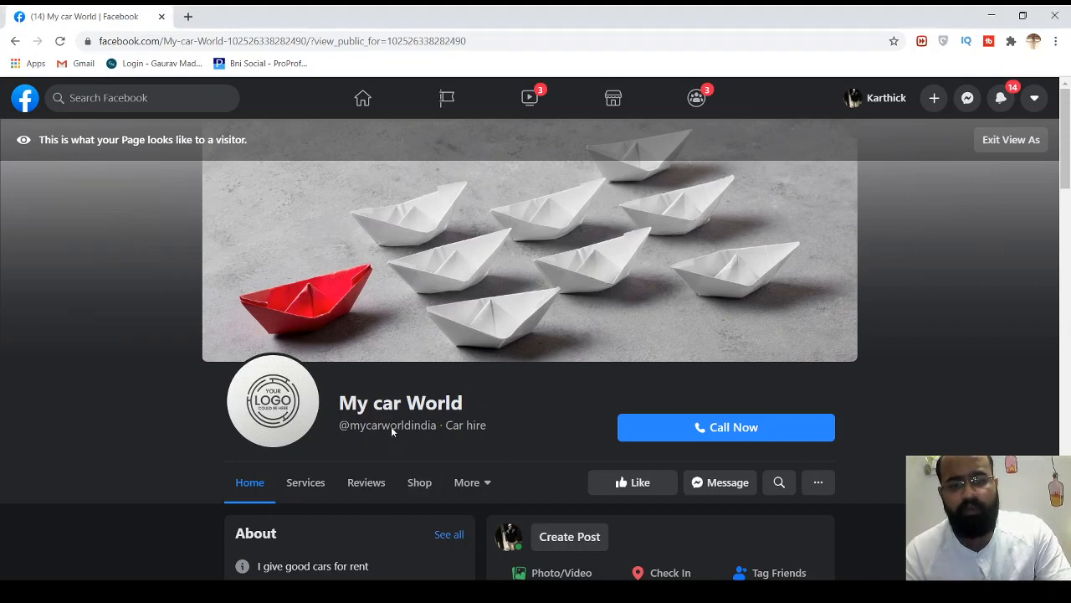
# Step: Look through the visitor view's additional sections and open the Shop section followed by the Services section
pyautogui.scroll(-2, 371, 510)
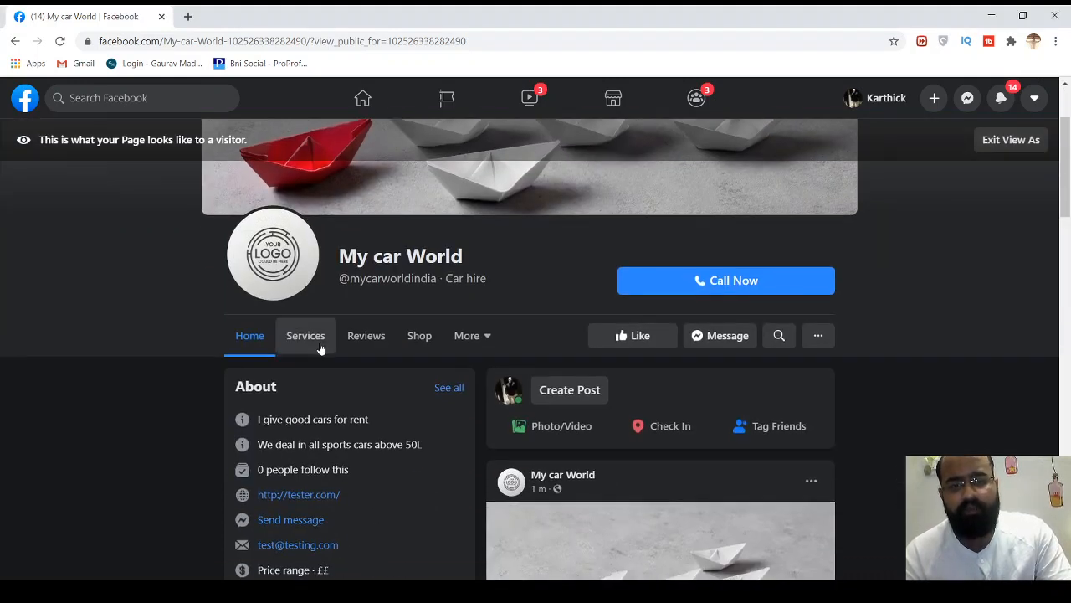
pyautogui.click(478, 336)
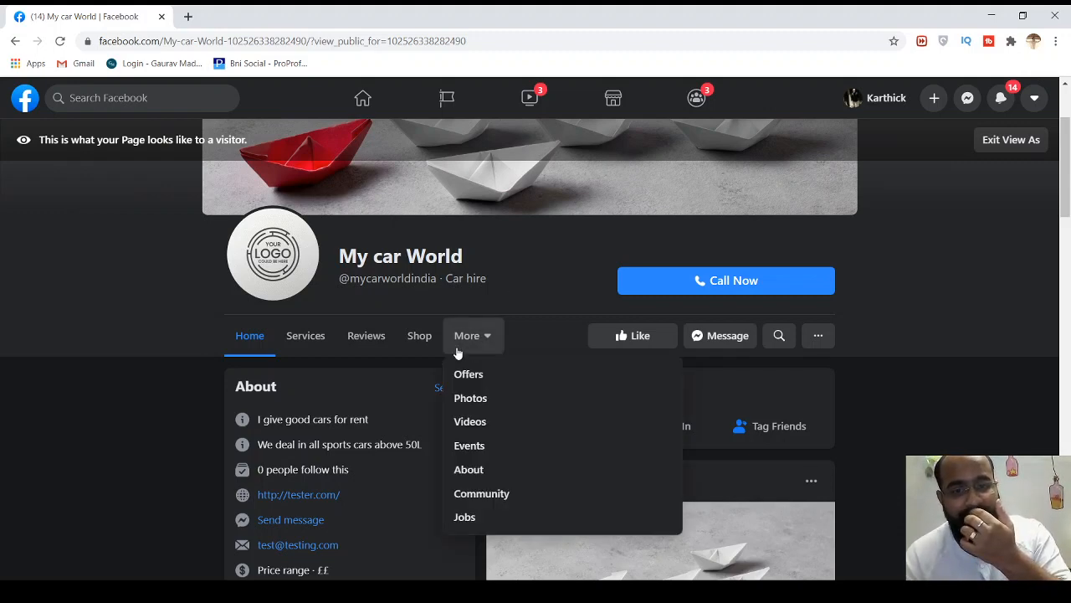
pyautogui.click(425, 346)
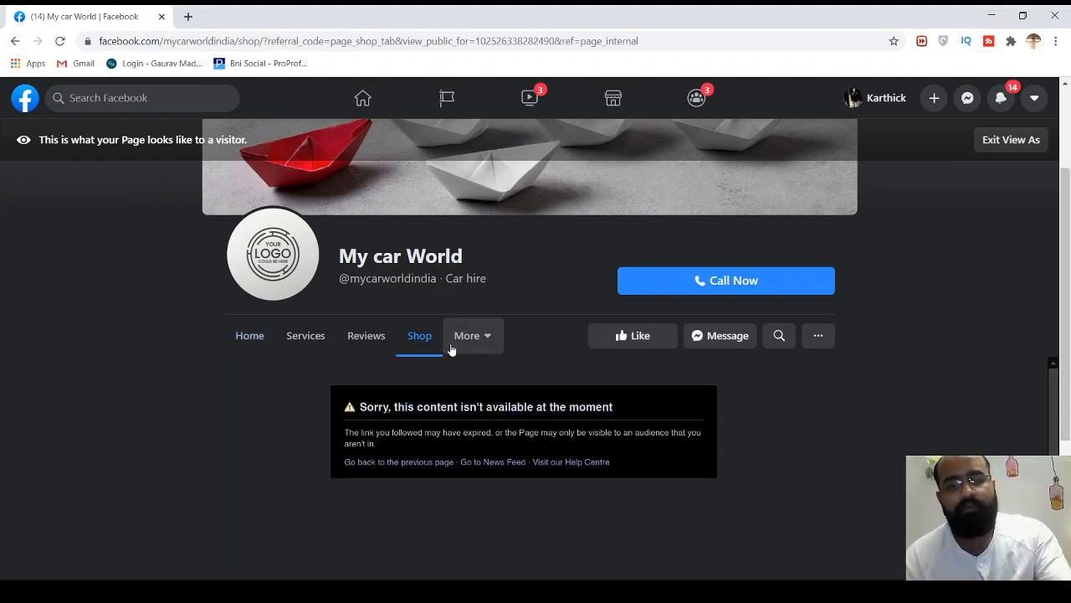
pyautogui.click(293, 339)
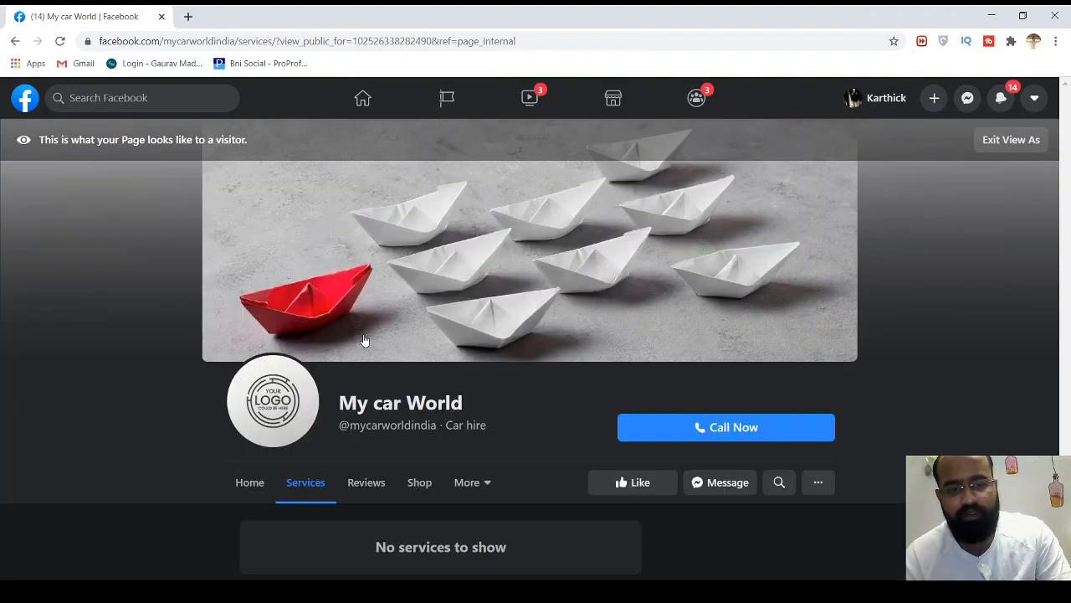